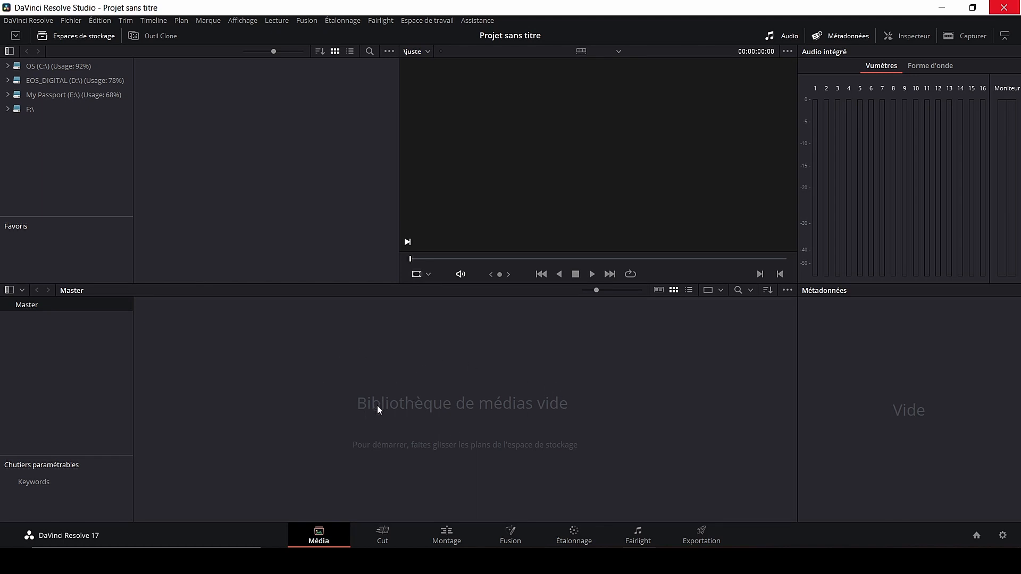
# Import the clip chanson movie from the EOS_DIGITAL (D:) drive into the project's media library
pyautogui.moveTo(375, 562)
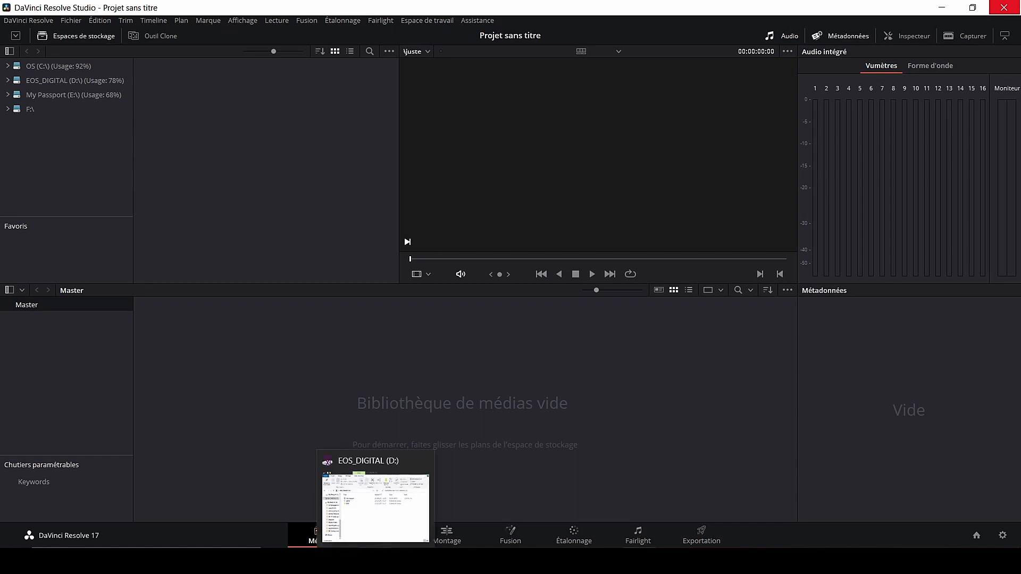
pyautogui.click(375, 505)
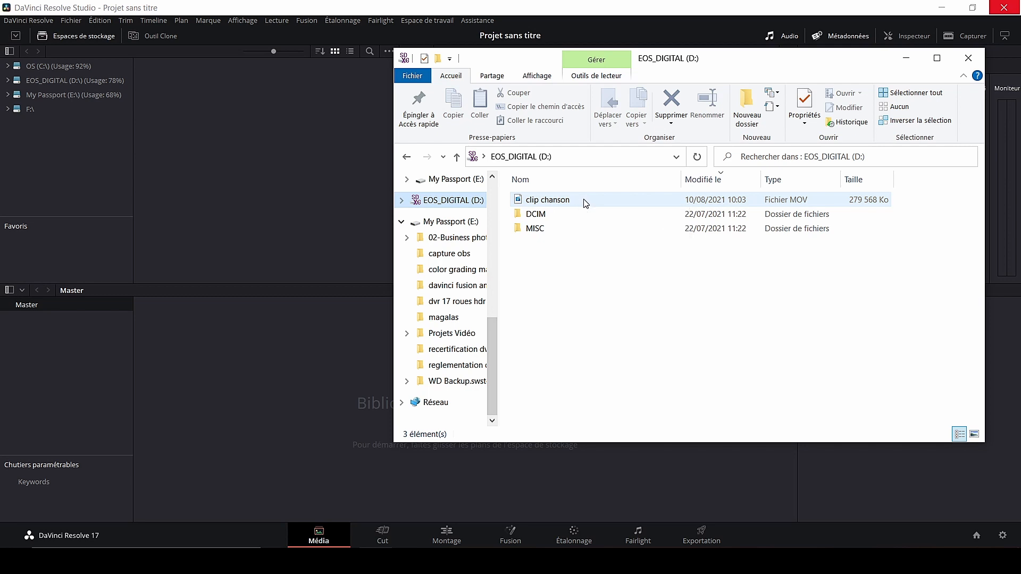
pyautogui.moveTo(585, 201); pyautogui.dragTo(271, 438)
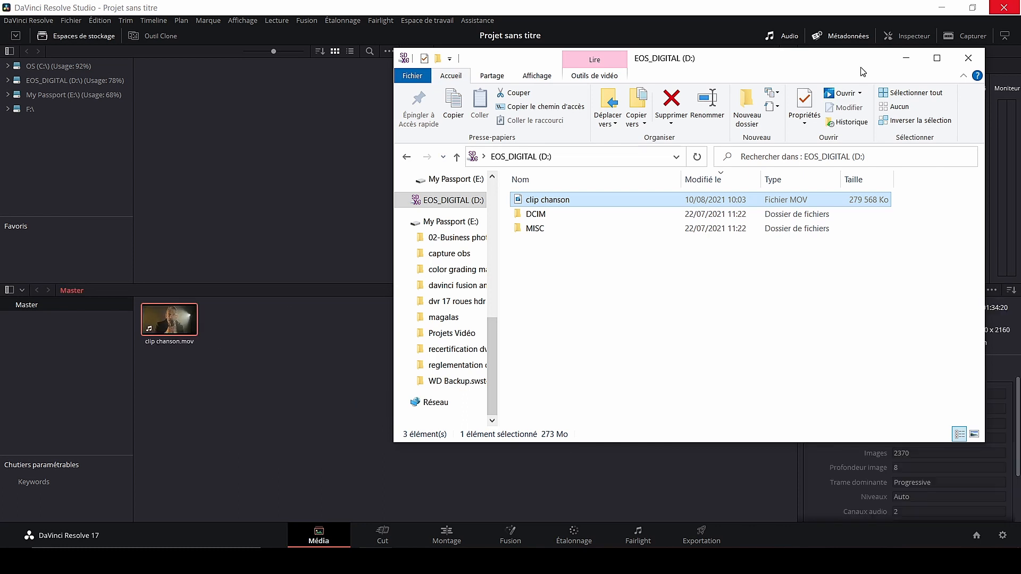
pyautogui.click(907, 57)
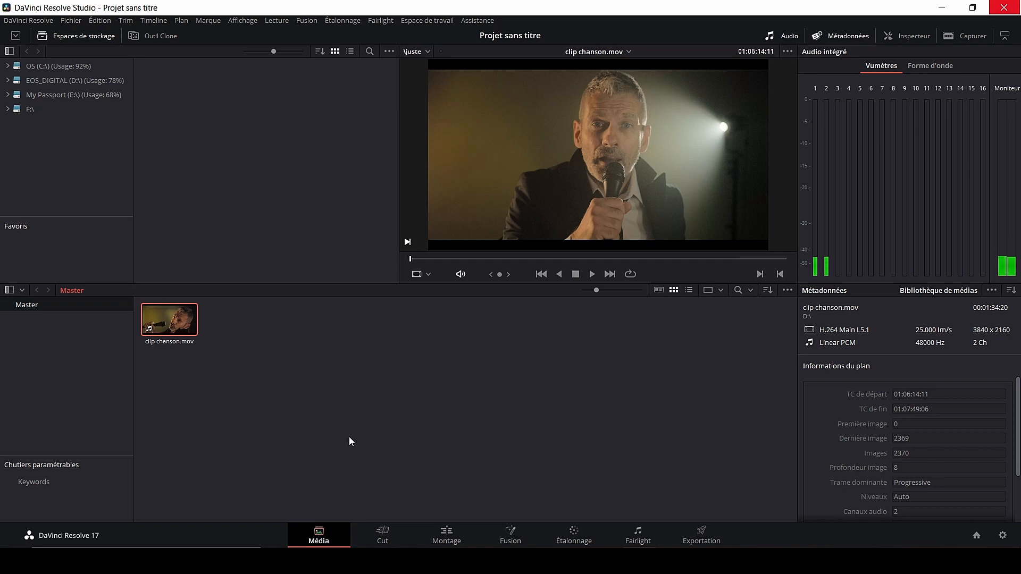
# On the Montage page, create a timeline from clip chanson.mov and hide the media library
pyautogui.click(453, 541)
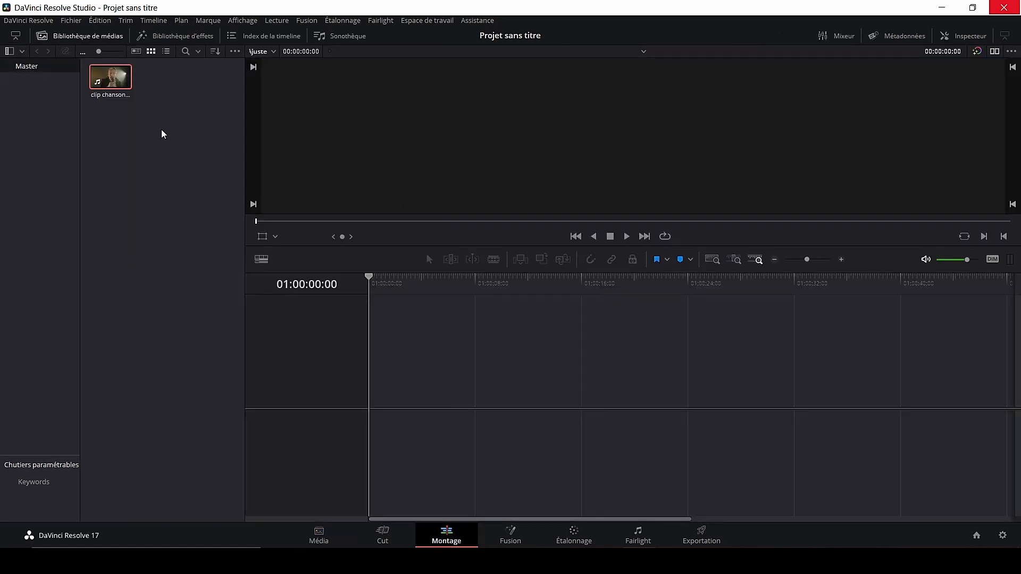
pyautogui.moveTo(110, 80); pyautogui.dragTo(372, 387)
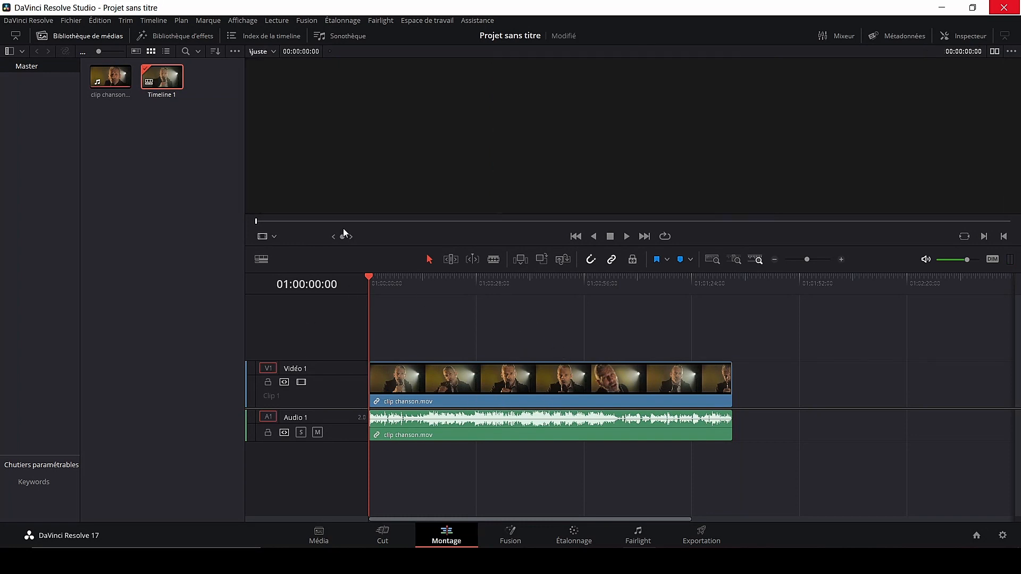
pyautogui.click(90, 38)
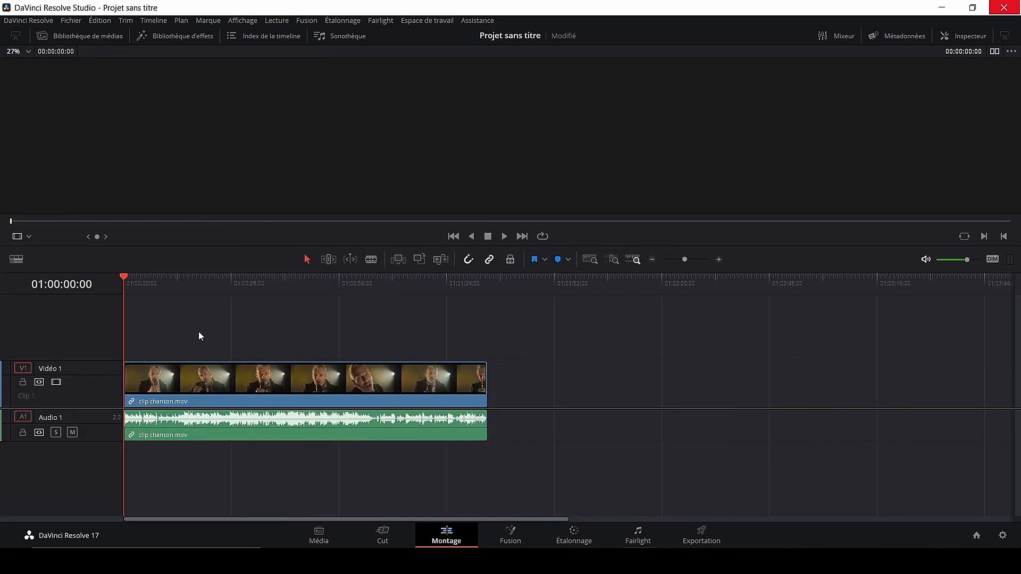
# Scrub and play the clip on the timeline to find where the passage to keep begins
pyautogui.moveTo(125, 276); pyautogui.dragTo(184, 279)
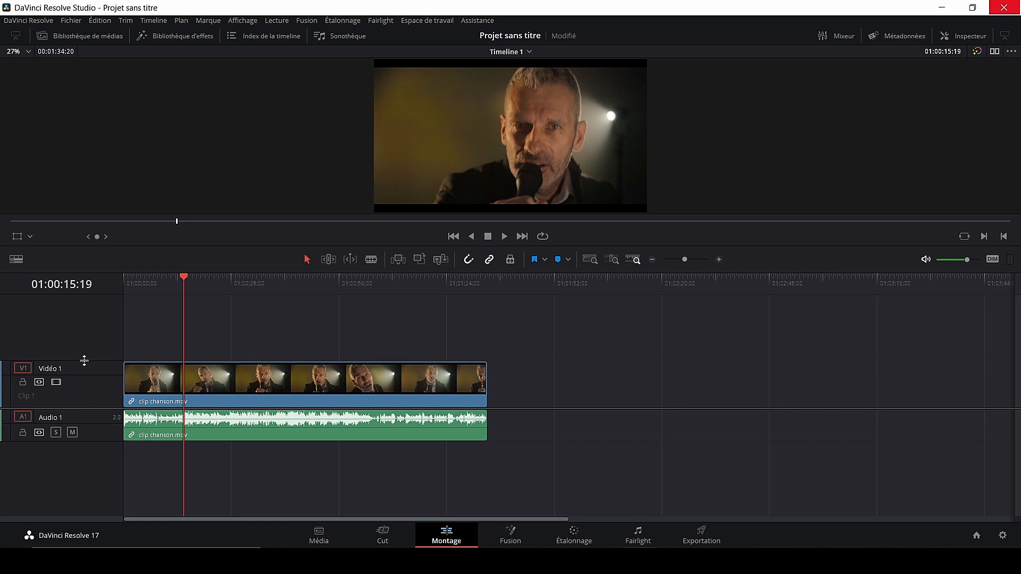
pyautogui.moveTo(183, 282); pyautogui.dragTo(176, 279)
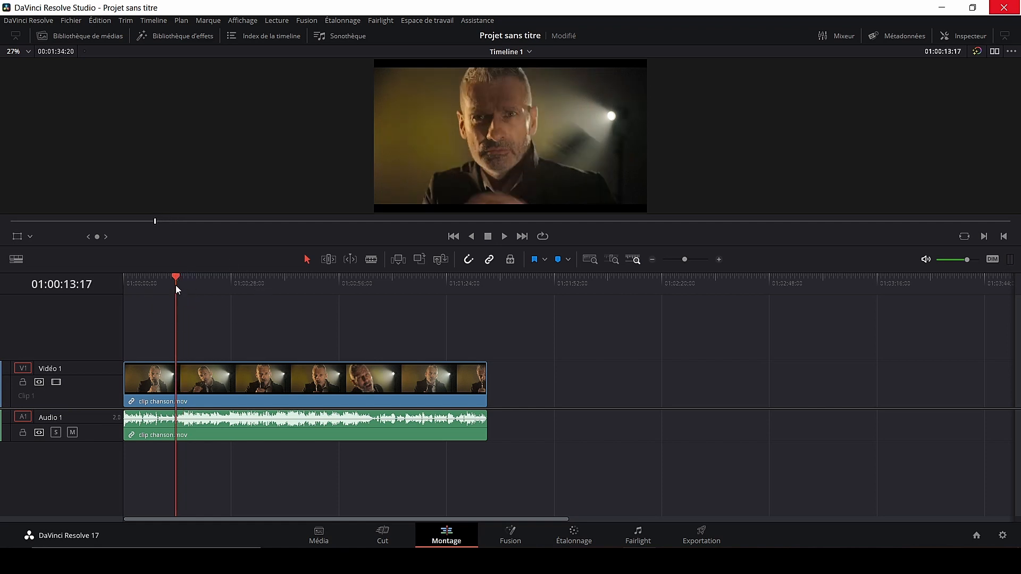
pyautogui.moveTo(176, 279); pyautogui.dragTo(113, 280)
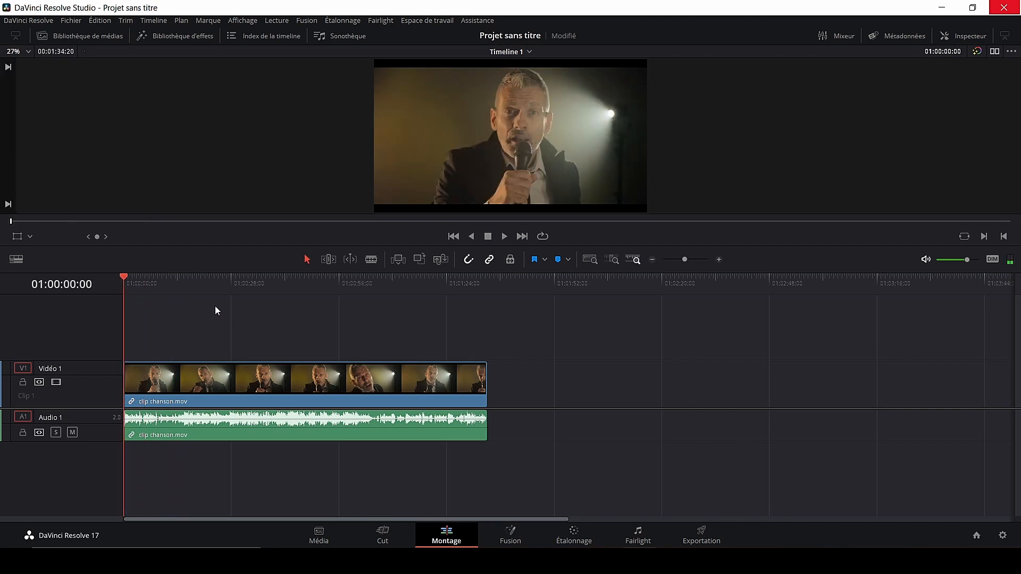
pyautogui.click(127, 283)
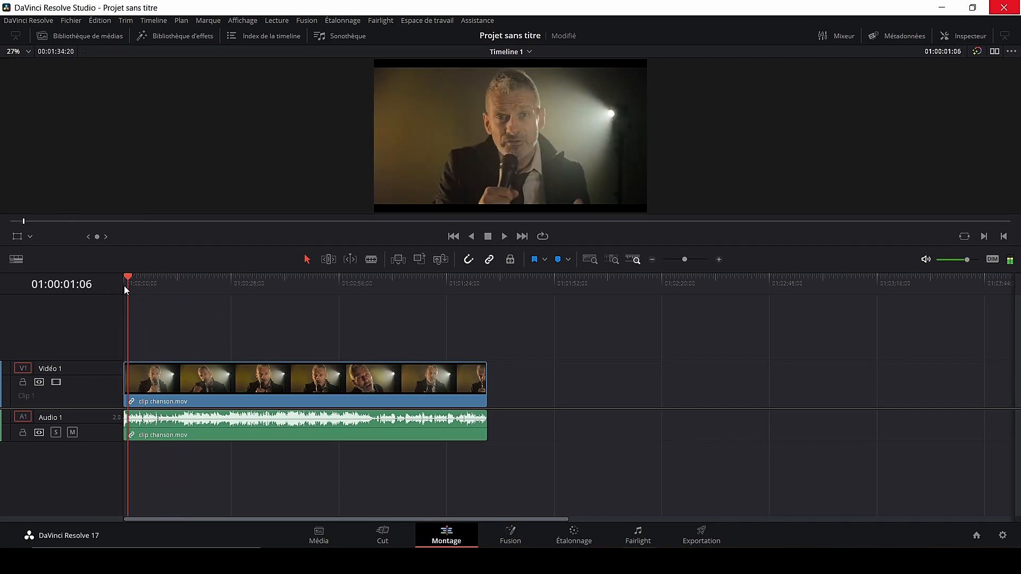
pyautogui.moveTo(126, 280); pyautogui.dragTo(107, 278)
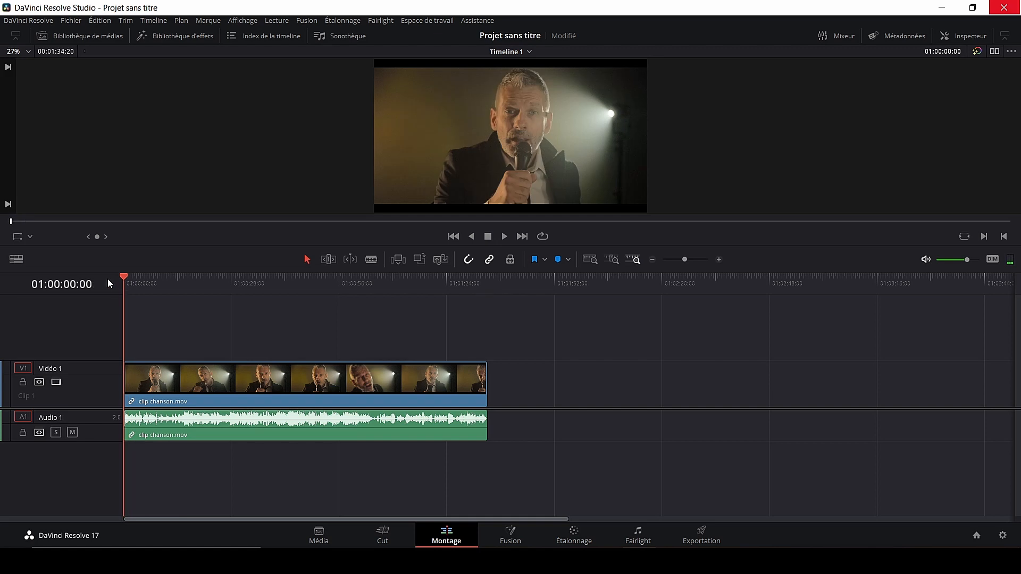
pyautogui.moveTo(122, 279); pyautogui.dragTo(228, 303)
pyautogui.click(503, 237)
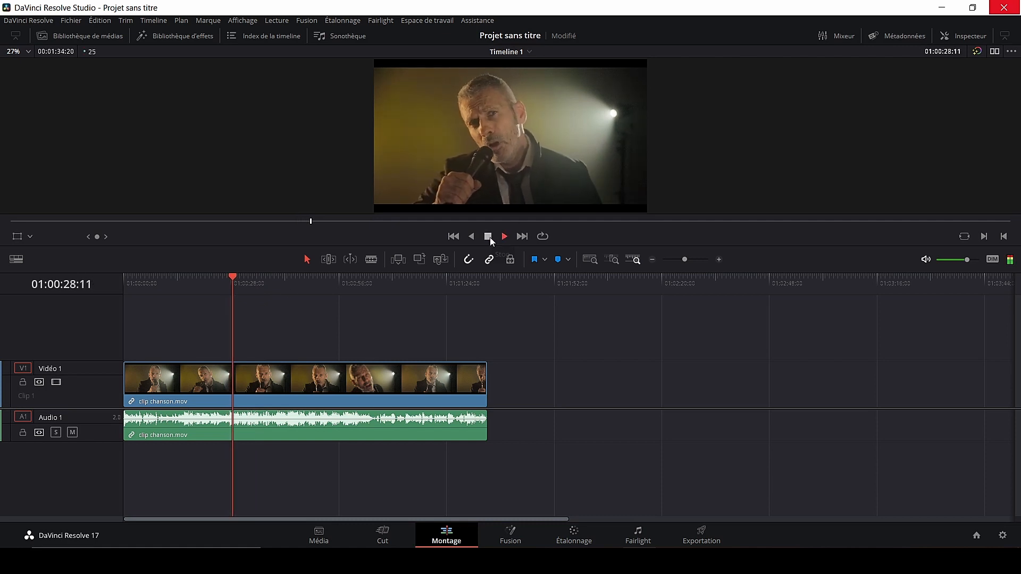
pyautogui.click(488, 237)
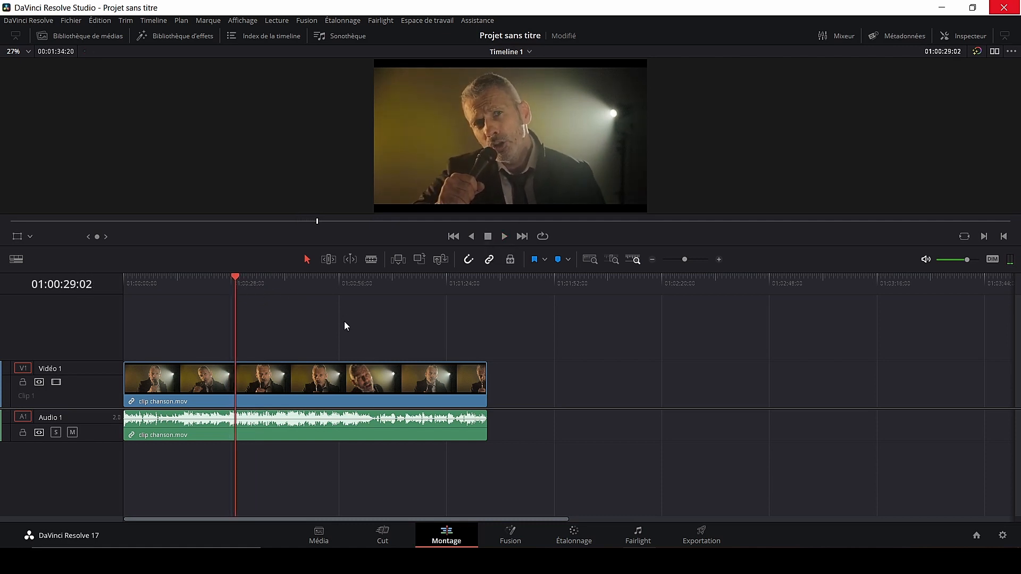
# Split the clip's video and audio at 01:00:25:10 and save the project
pyautogui.scroll(3, 348, 311)
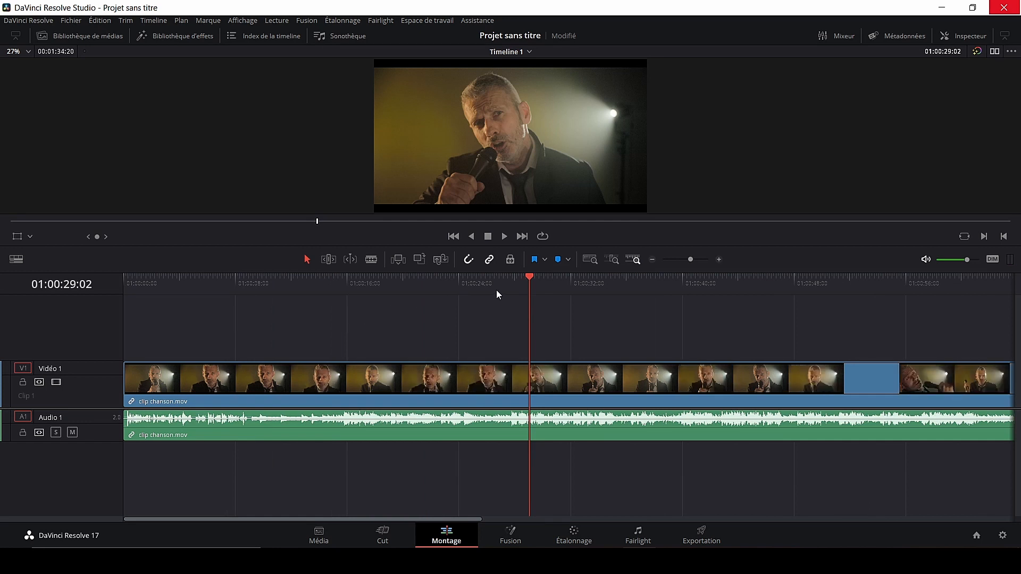
pyautogui.click(479, 283)
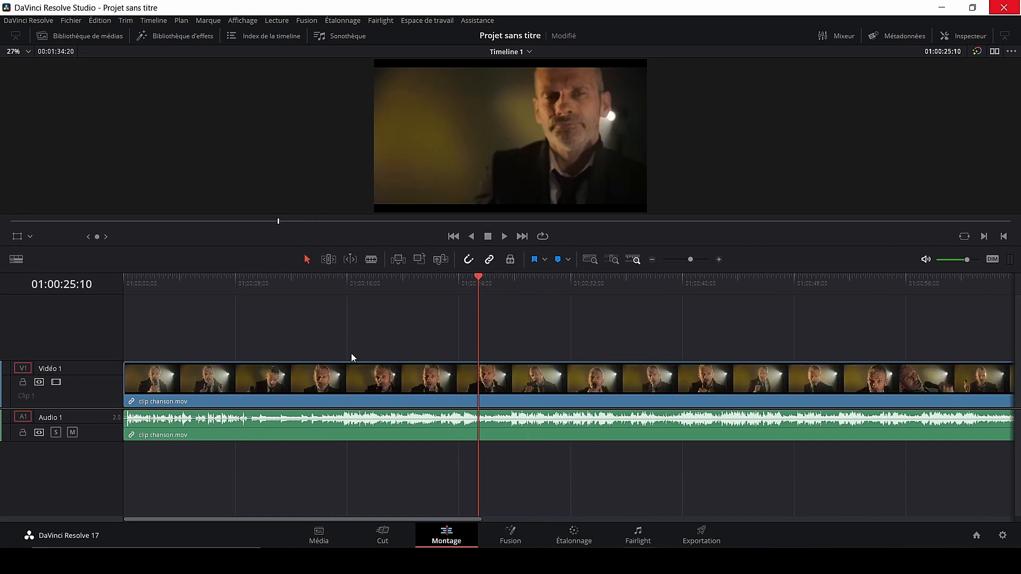
pyautogui.hotkey('ctrl', 'b')
pyautogui.hotkey('ctrl', 's')
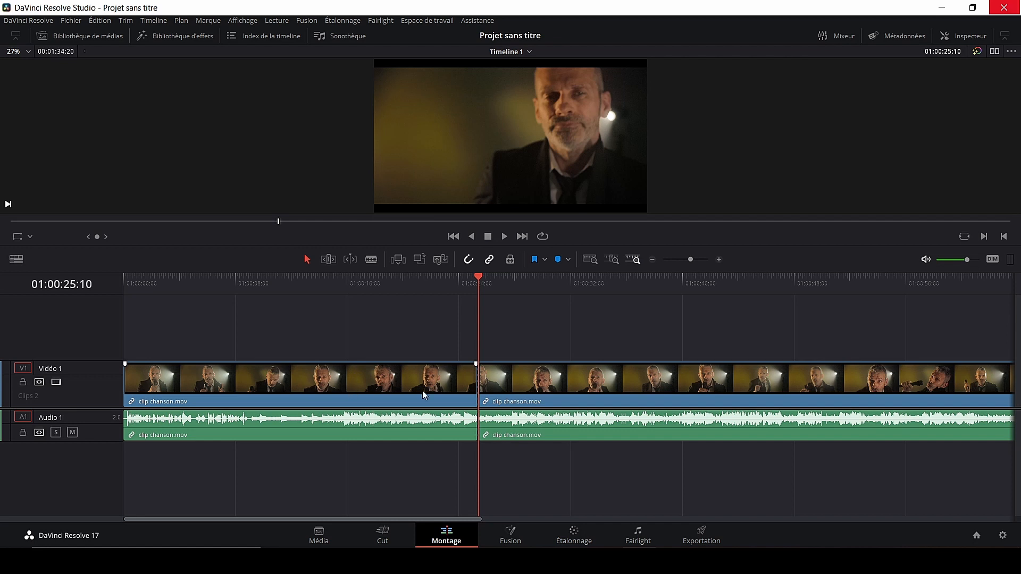
# Remove the segment before the cut from video and audio, closing the gap at the timeline start
pyautogui.moveTo(480, 290); pyautogui.dragTo(414, 305)
pyautogui.click(348, 384)
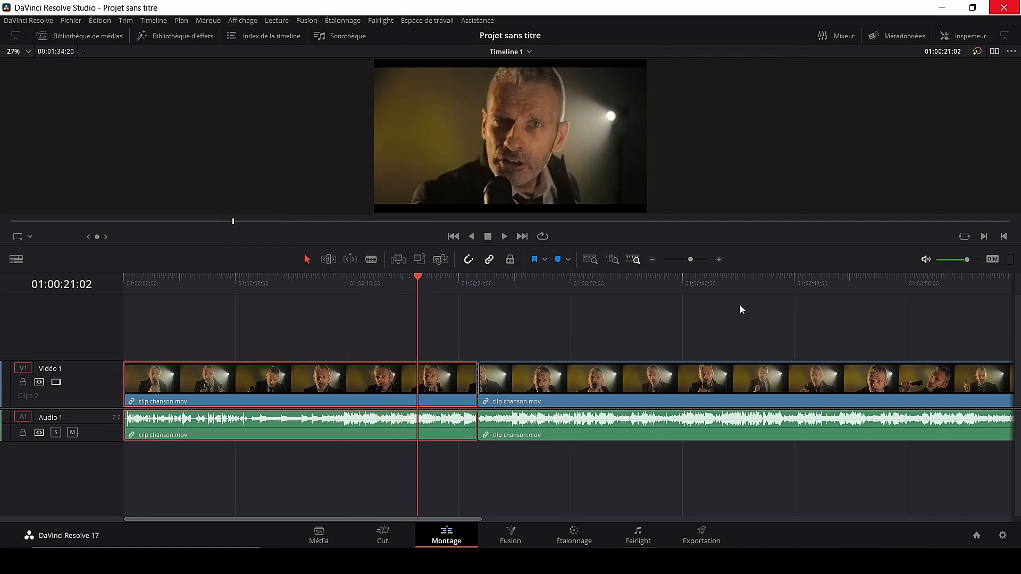
pyautogui.press('Delete')
# Play the remaining clip up to 01:00:13:09, split it there and delete everything after the cut
pyautogui.click(504, 236)
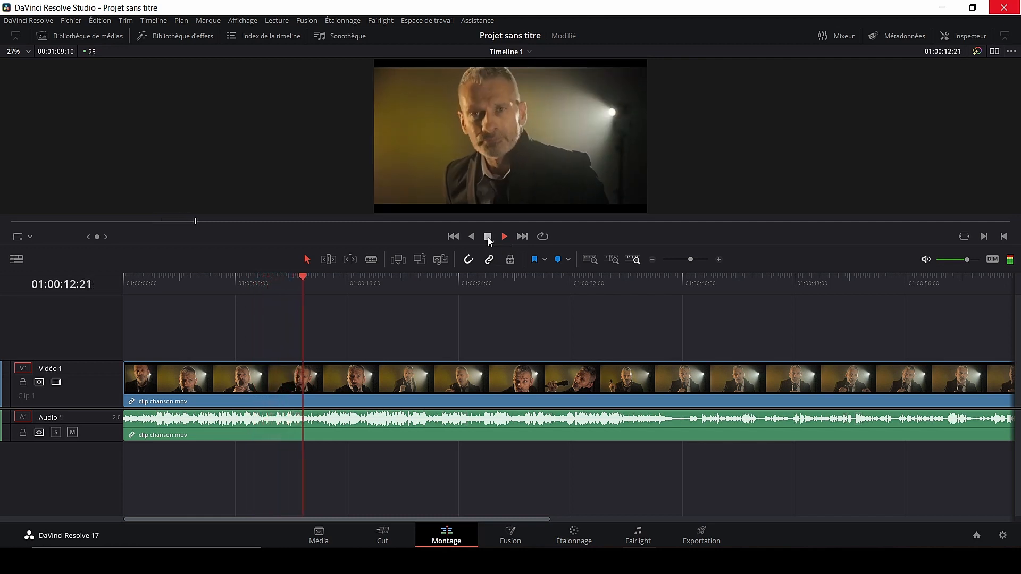
pyautogui.click(487, 237)
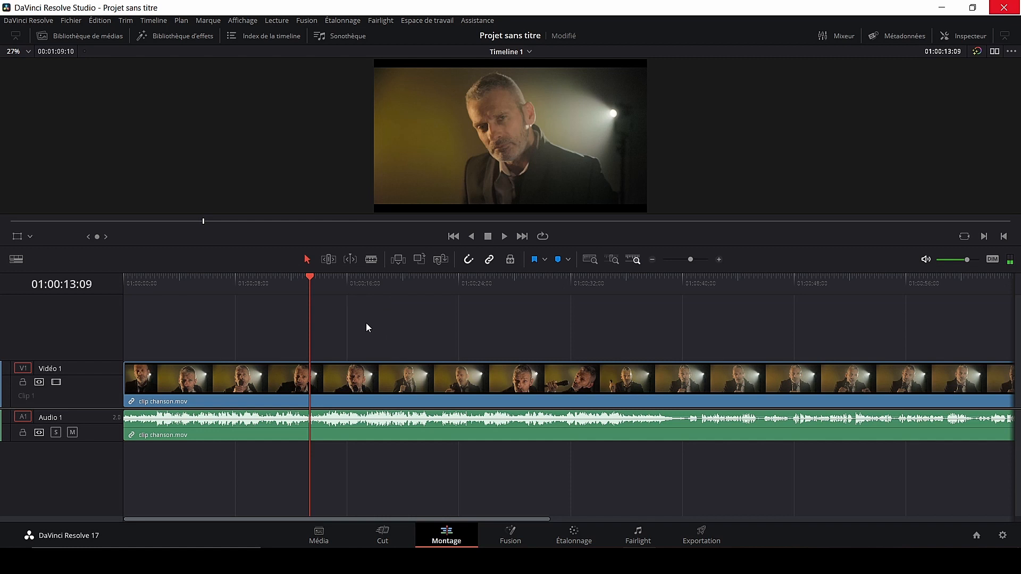
pyautogui.hotkey('ctrl', 'b')
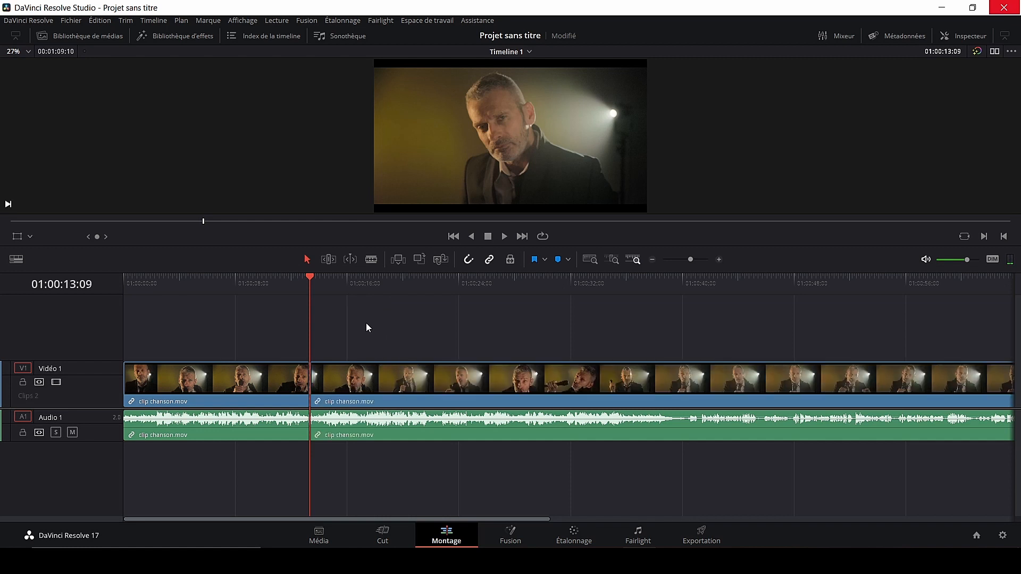
pyautogui.click(394, 380)
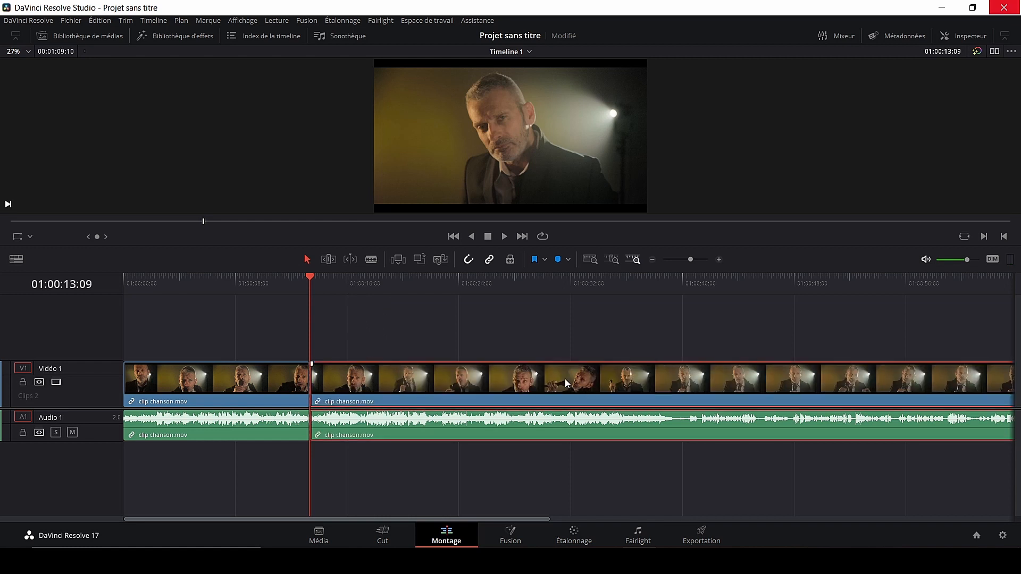
pyautogui.press('Delete')
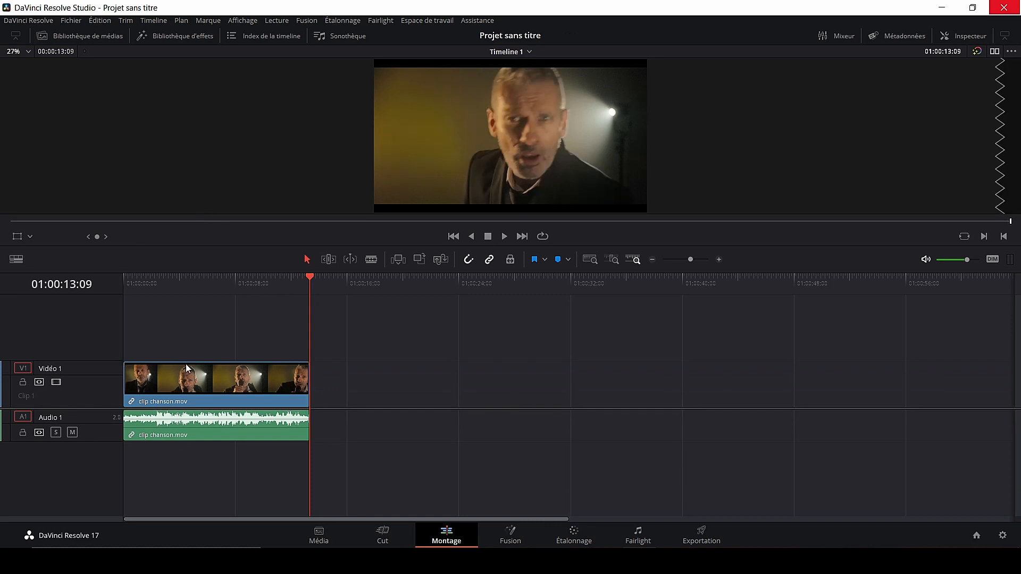
# Return the playhead to the timeline start and convert the trimmed clip into a new Fusion clip
pyautogui.moveTo(308, 280); pyautogui.dragTo(113, 290)
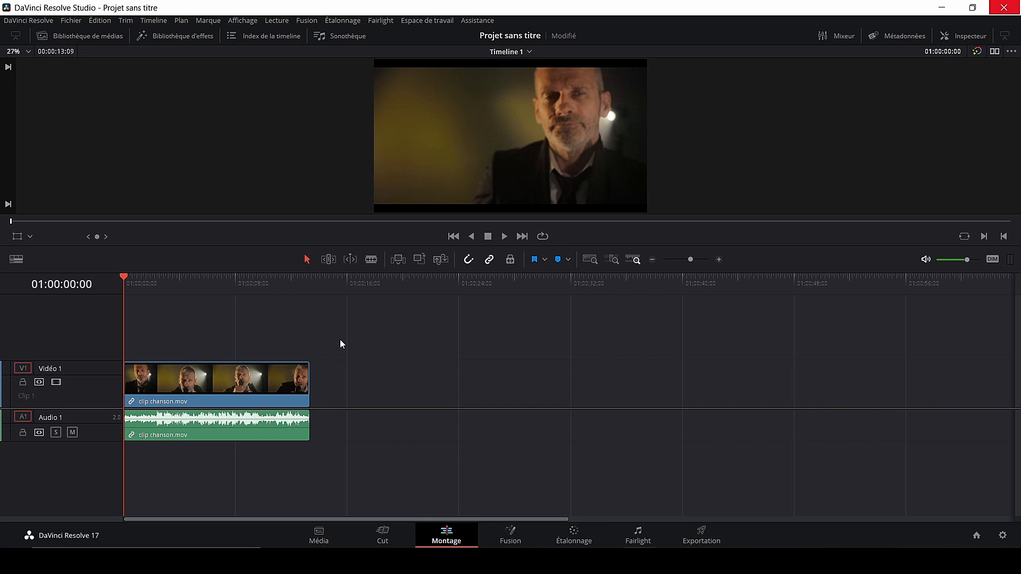
pyautogui.moveTo(320, 358); pyautogui.dragTo(202, 450)
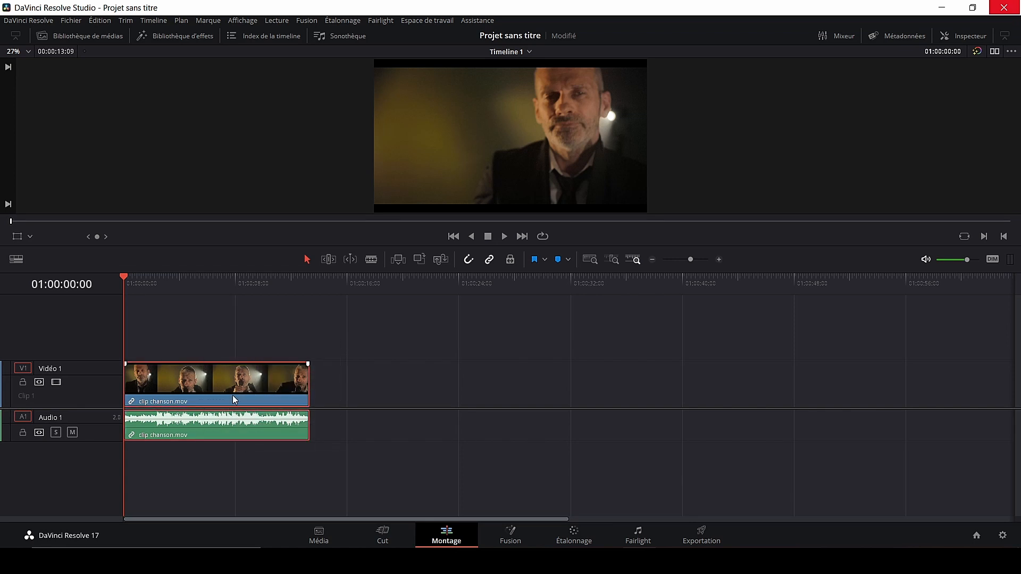
pyautogui.rightClick(229, 390)
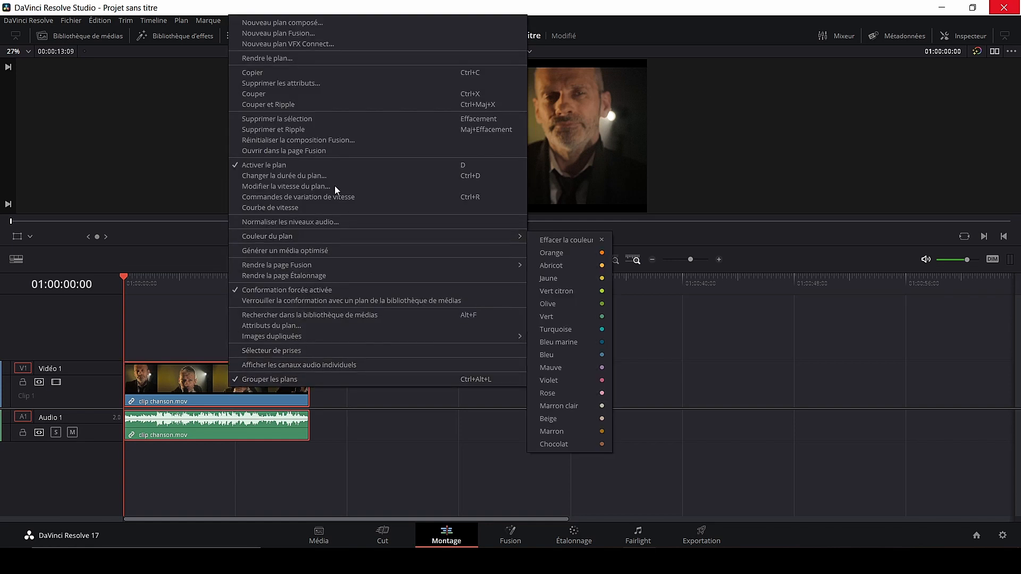
pyautogui.click(333, 34)
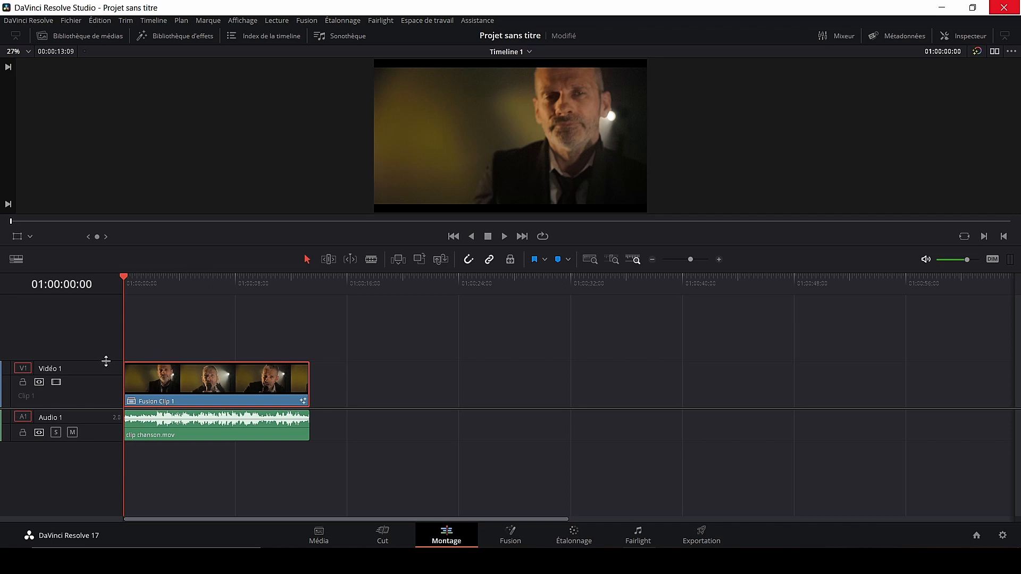
# Enlarge the video and audio tracks and zoom in on the timeline so the waveform is easier to read
pyautogui.moveTo(106, 361); pyautogui.dragTo(109, 354)
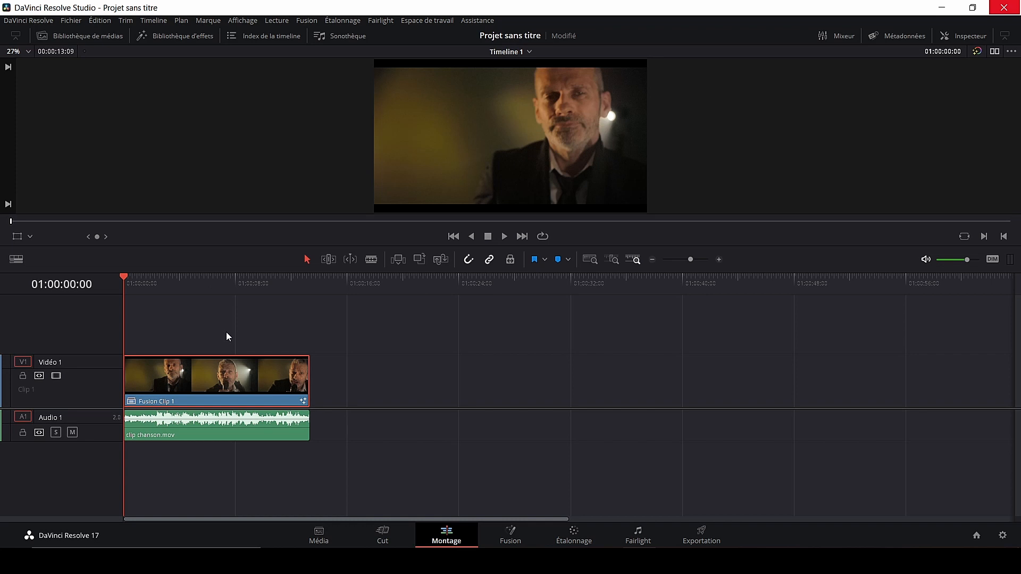
pyautogui.scroll(4, 228, 329)
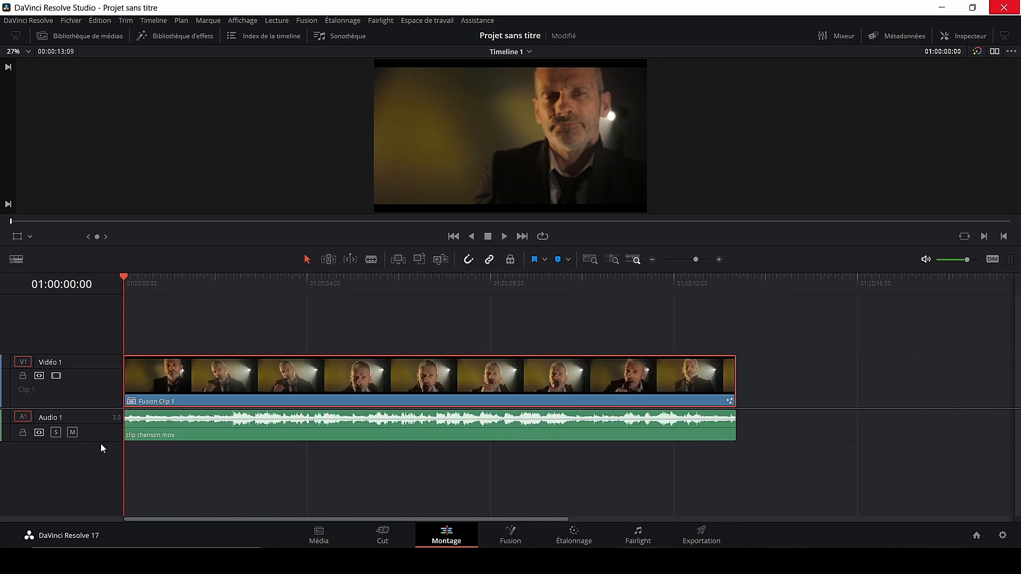
pyautogui.moveTo(97, 441); pyautogui.dragTo(95, 479)
# Select the Fusion clip and its audio clip, and add a marker on them at 01:00:00:00
pyautogui.click(294, 312)
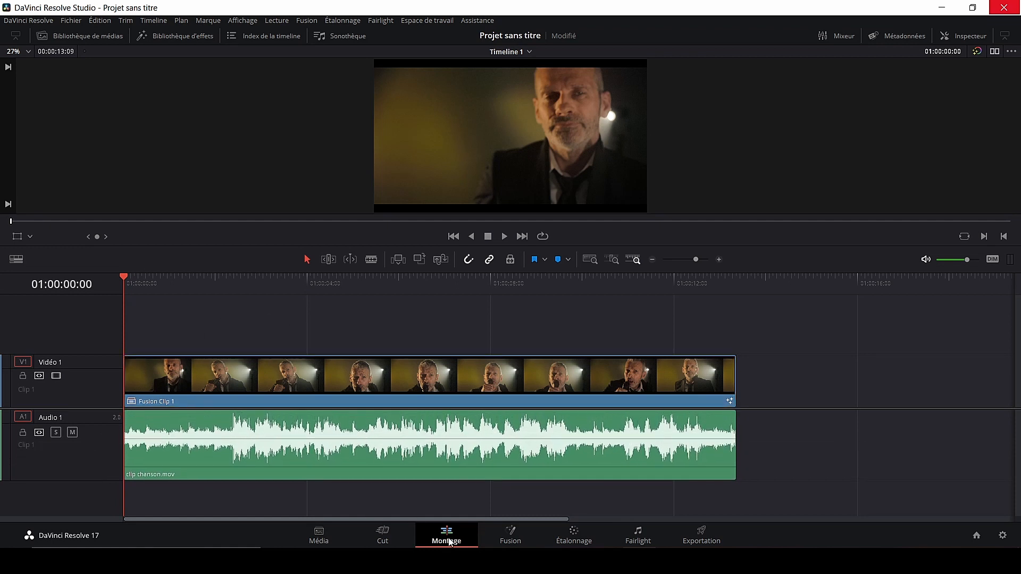
pyautogui.moveTo(624, 309); pyautogui.dragTo(277, 472)
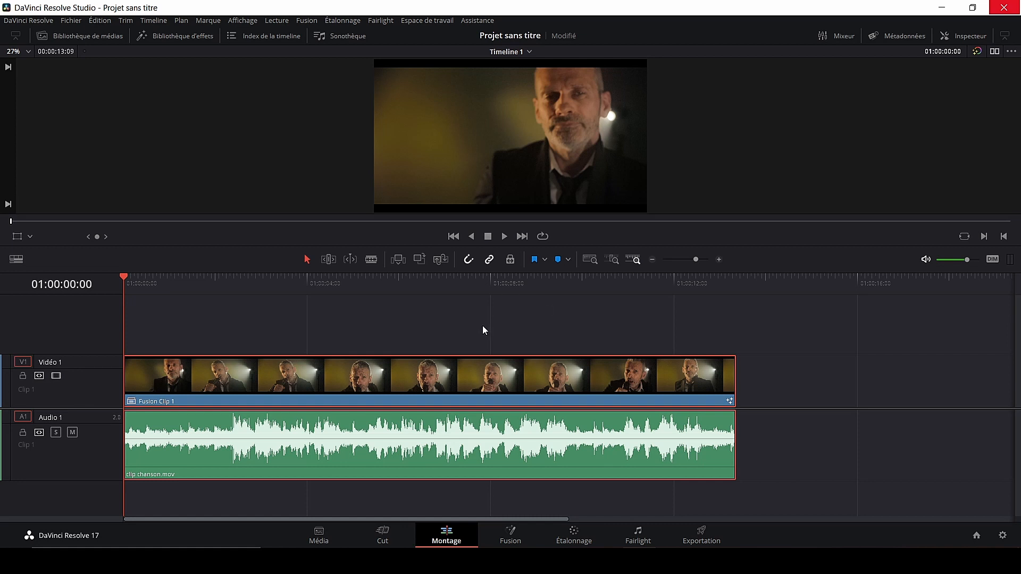
pyautogui.press('m')
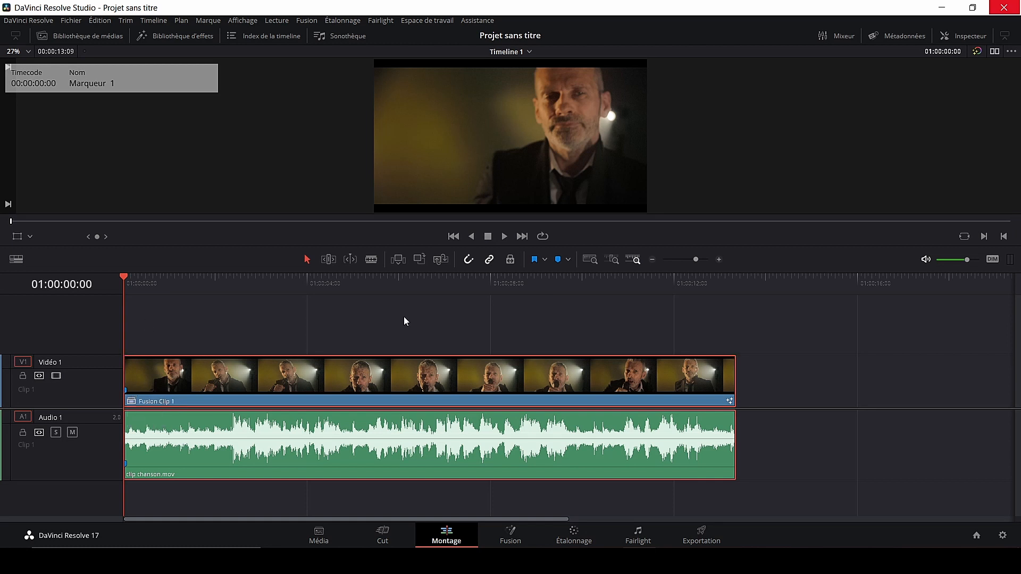
# Play to where the waveform first swells, fine-tune the playhead and add a marker on the selected clips at 01:00:02:08
pyautogui.press('space')
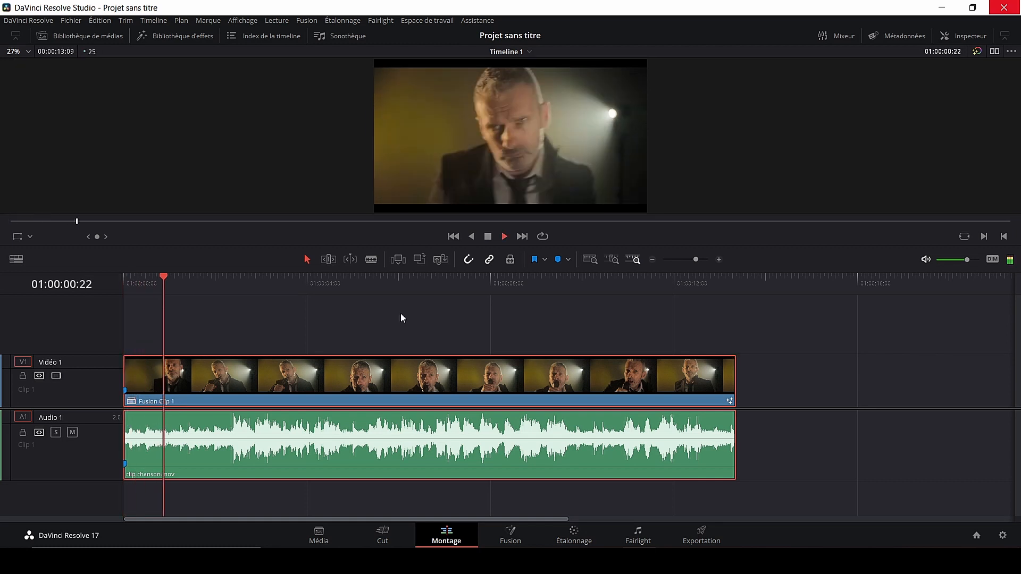
pyautogui.press('space')
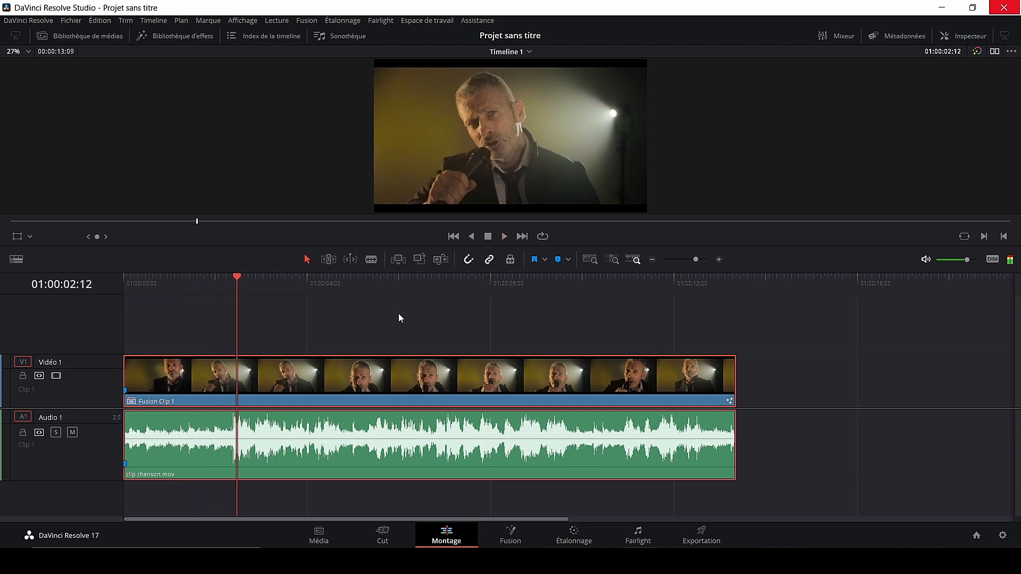
pyautogui.press('Left')
pyautogui.press('Left')
pyautogui.press('Left')
pyautogui.press('Left')
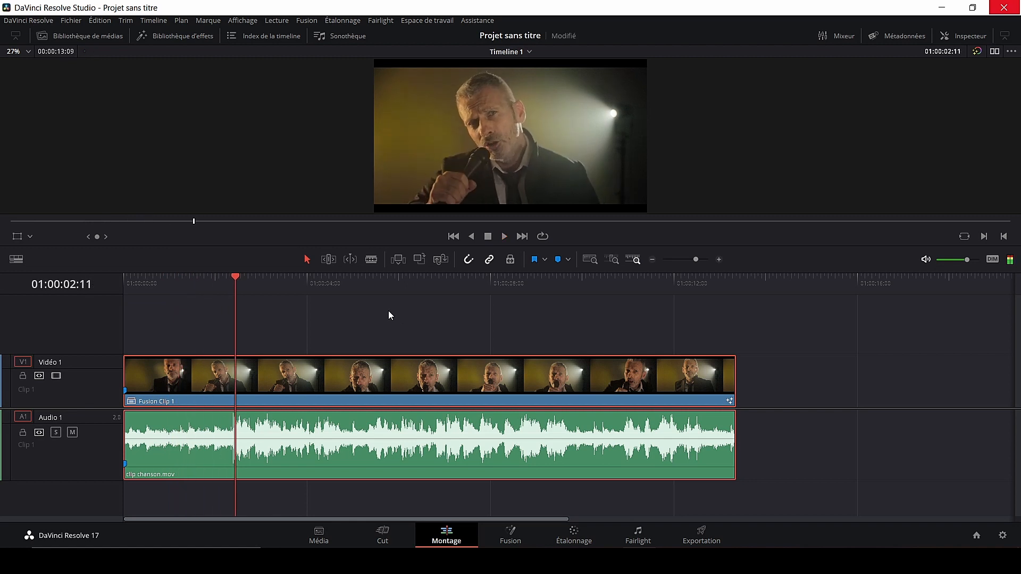
pyautogui.press('Left')
pyautogui.press('Left')
pyautogui.press('Right')
pyautogui.press('Right')
pyautogui.press('Right')
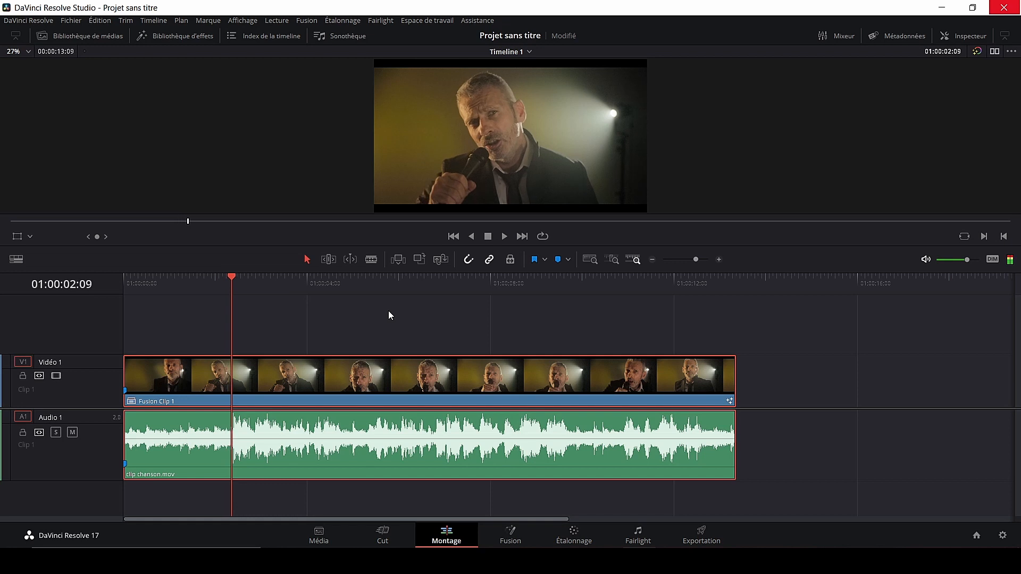
pyautogui.press('Left')
pyautogui.press('Left')
pyautogui.press('Left')
pyautogui.press('Left')
pyautogui.press('Right')
pyautogui.press('Left')
pyautogui.press('Left')
pyautogui.press('Left')
pyautogui.press('Left')
pyautogui.press('Left')
pyautogui.press('Left')
pyautogui.press('Right')
pyautogui.press('Right')
pyautogui.press('space')
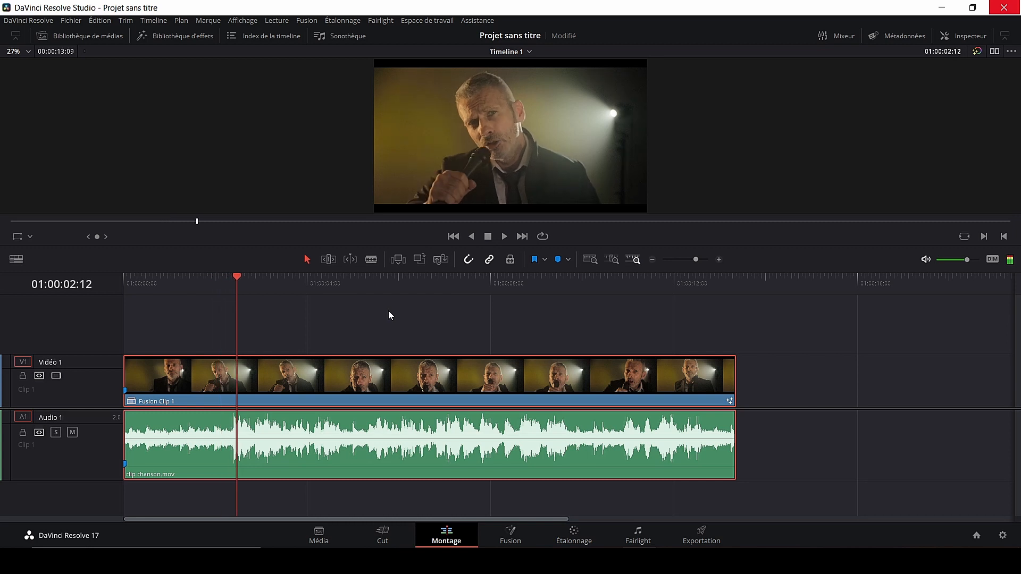
pyautogui.scroll(5, 363, 376)
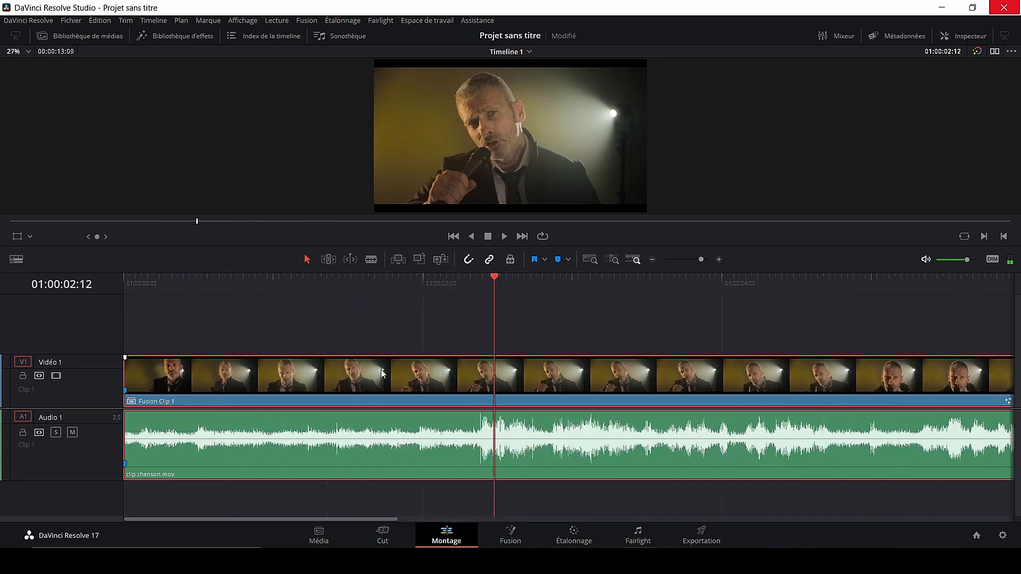
pyautogui.click(470, 281)
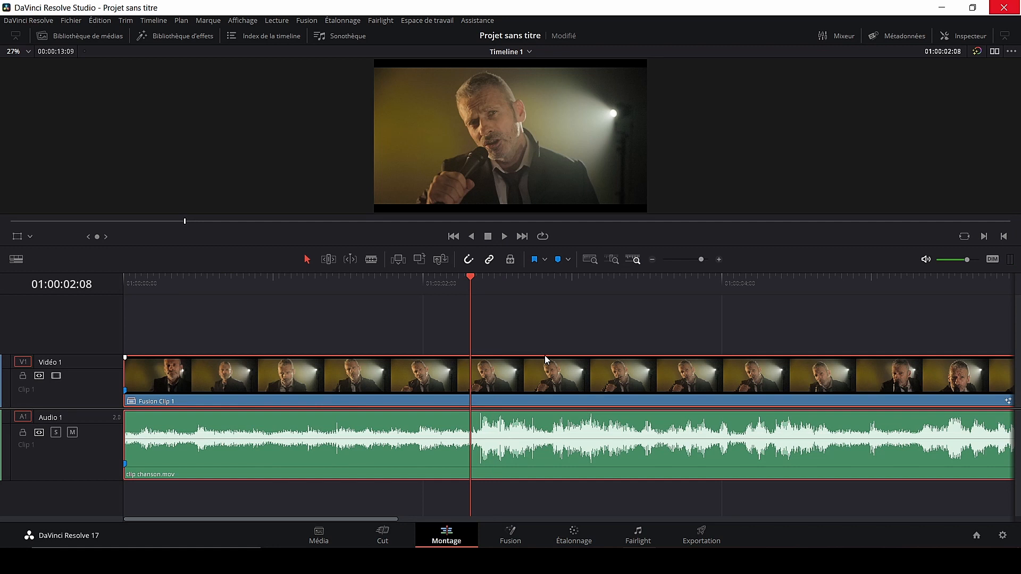
pyautogui.press('m')
# Play on to the next break in the song, adjust by single frames and add a marker at 01:00:04:18
pyautogui.press('space')
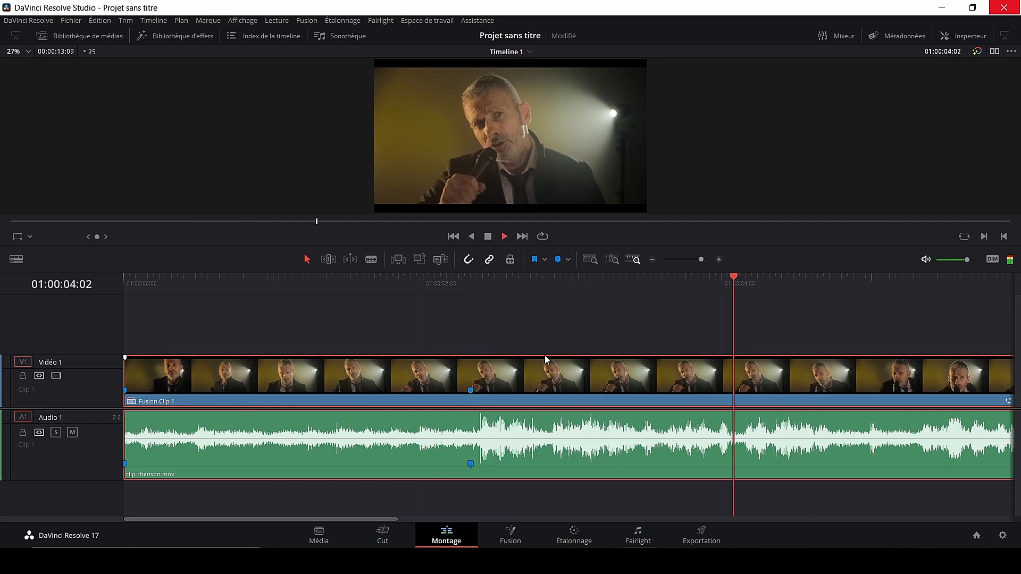
pyautogui.press('space')
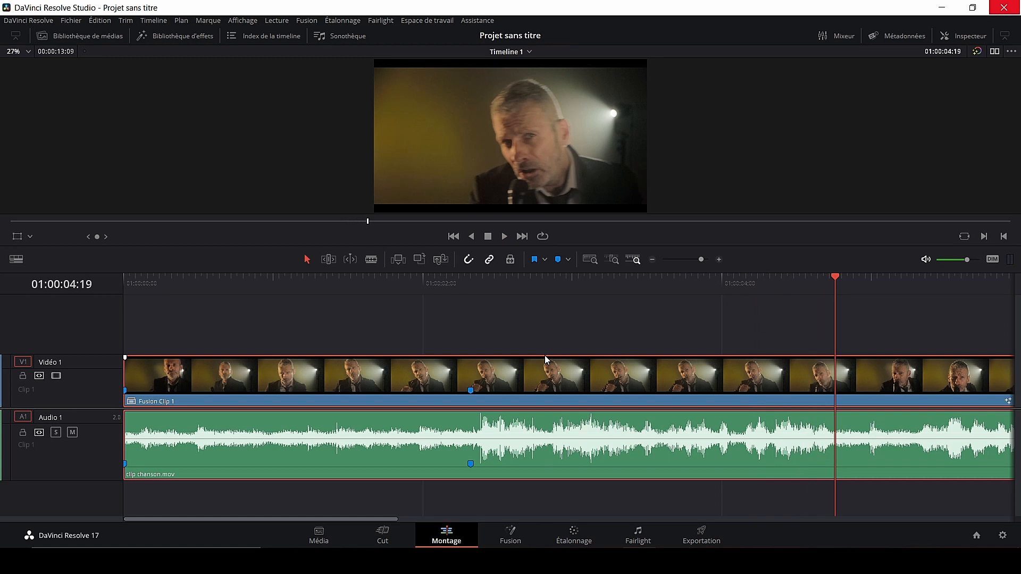
pyautogui.press('Left')
pyautogui.press('Right')
pyautogui.press('Left')
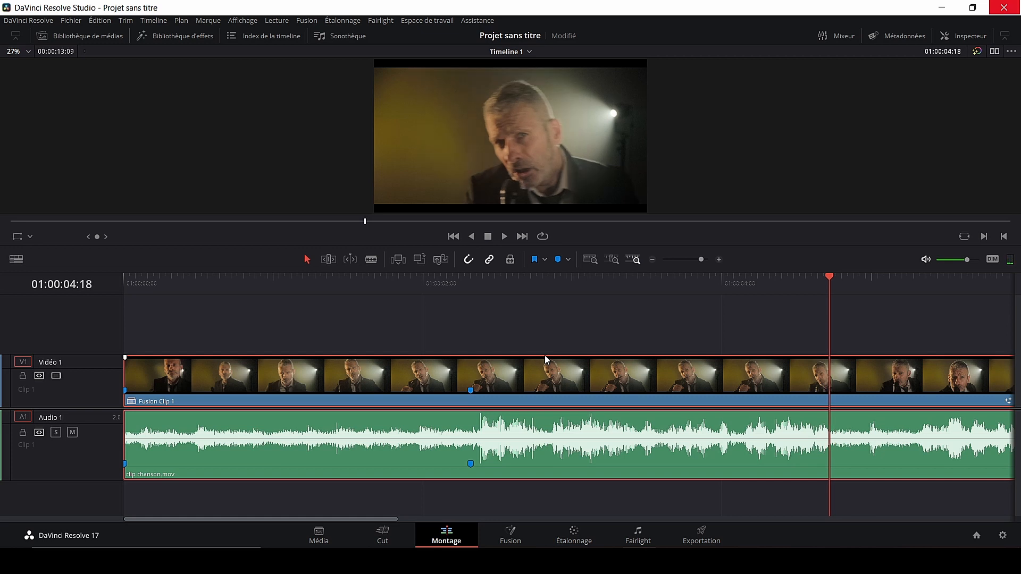
pyautogui.press('m')
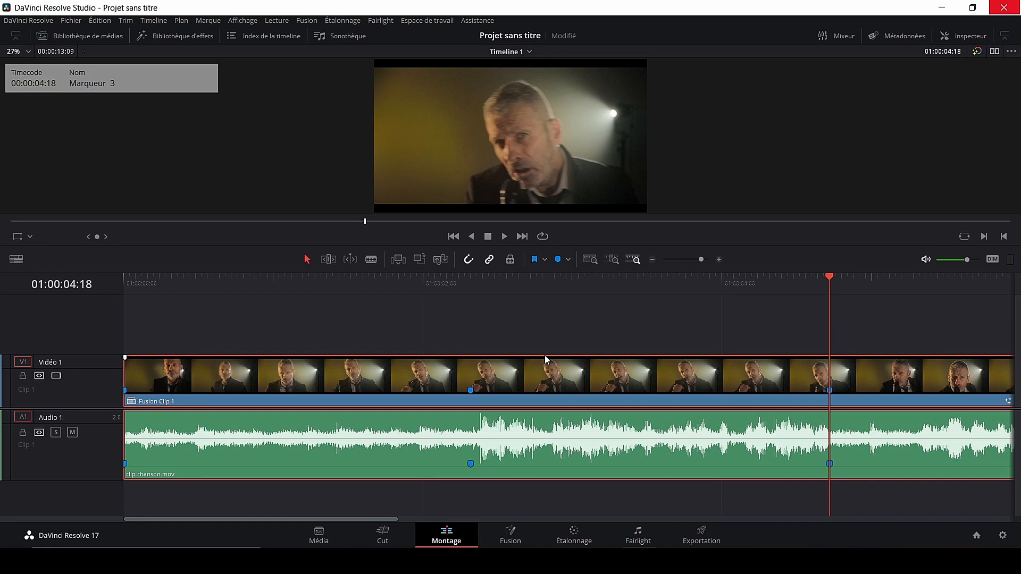
# Play the next phrase, move the playhead back to its beginning and add a marker at 01:00:05:04
pyautogui.press('space')
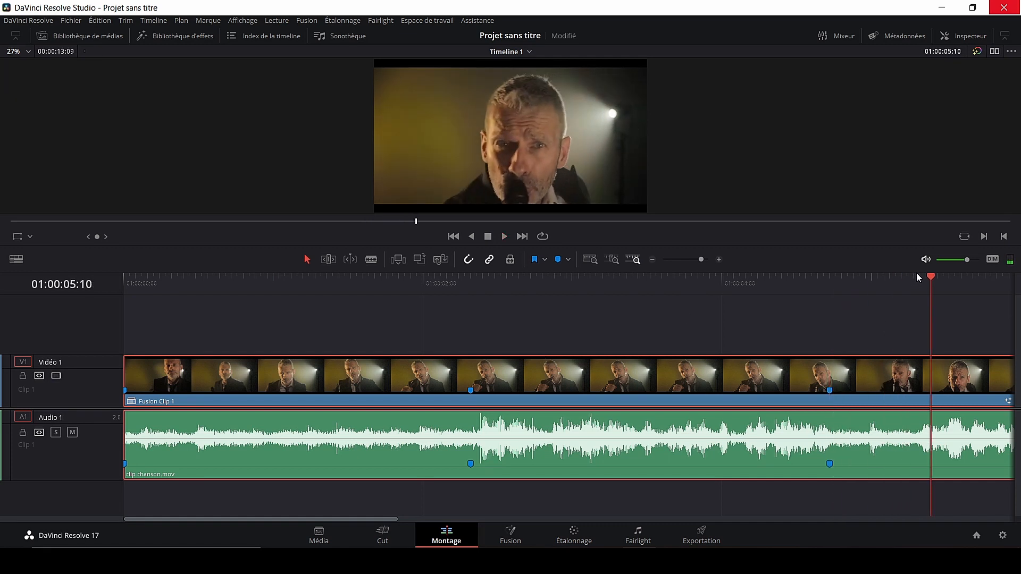
pyautogui.moveTo(930, 285); pyautogui.dragTo(895, 285)
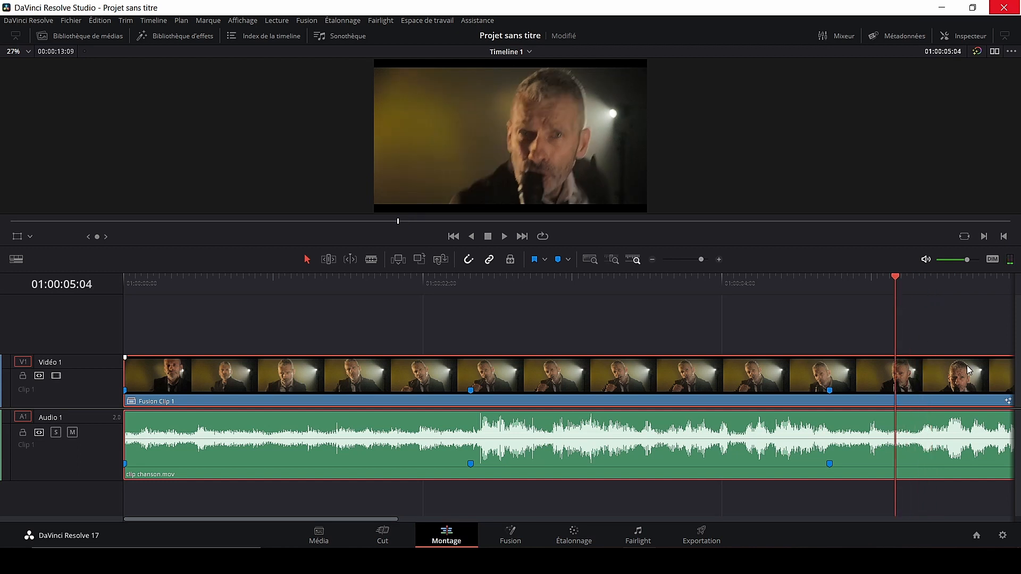
pyautogui.press('m')
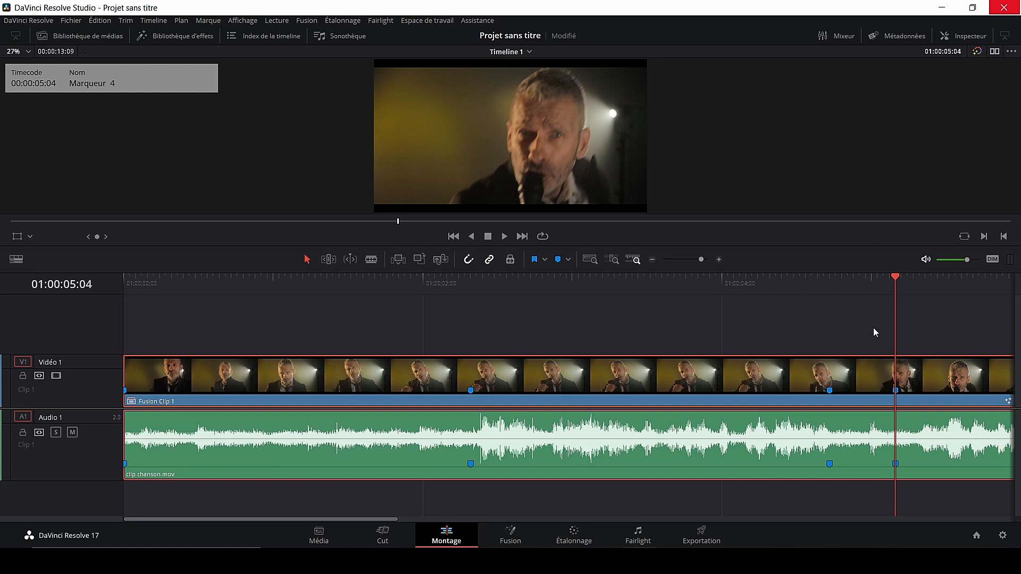
# Continue playback to the end of the phrase and add a marker on both clips at 01:00:07:17
pyautogui.hscroll(3, 896, 408)
pyautogui.press('space')
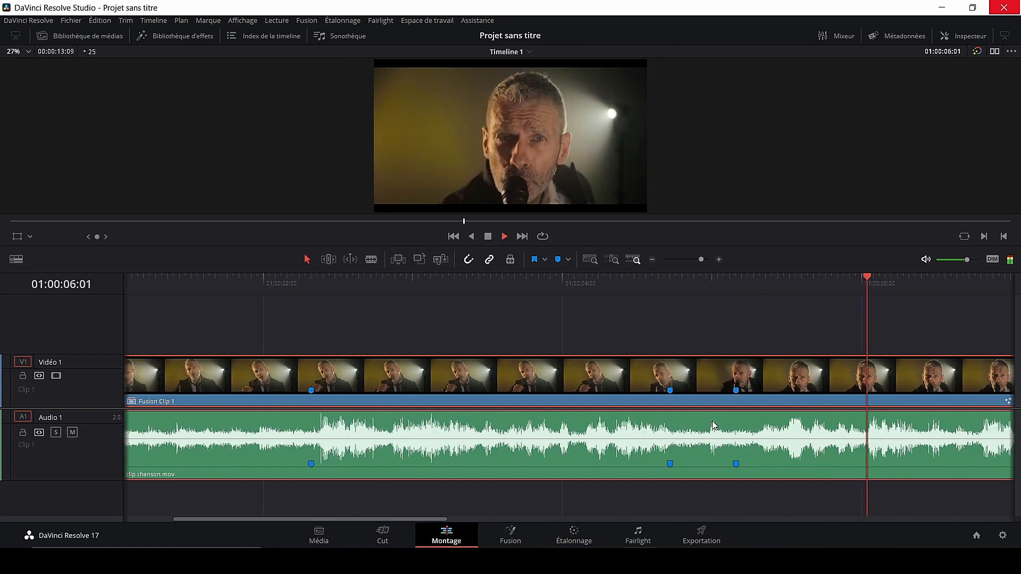
pyautogui.press('space')
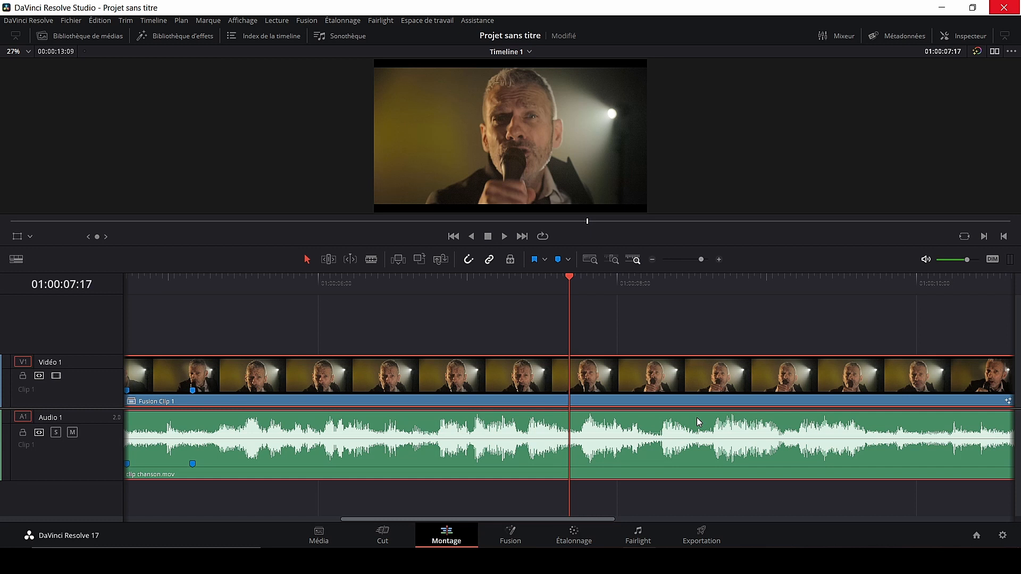
pyautogui.press('m')
# Play on until the voice fades out and add a marker on both clips at 01:00:09:18
pyautogui.press('space')
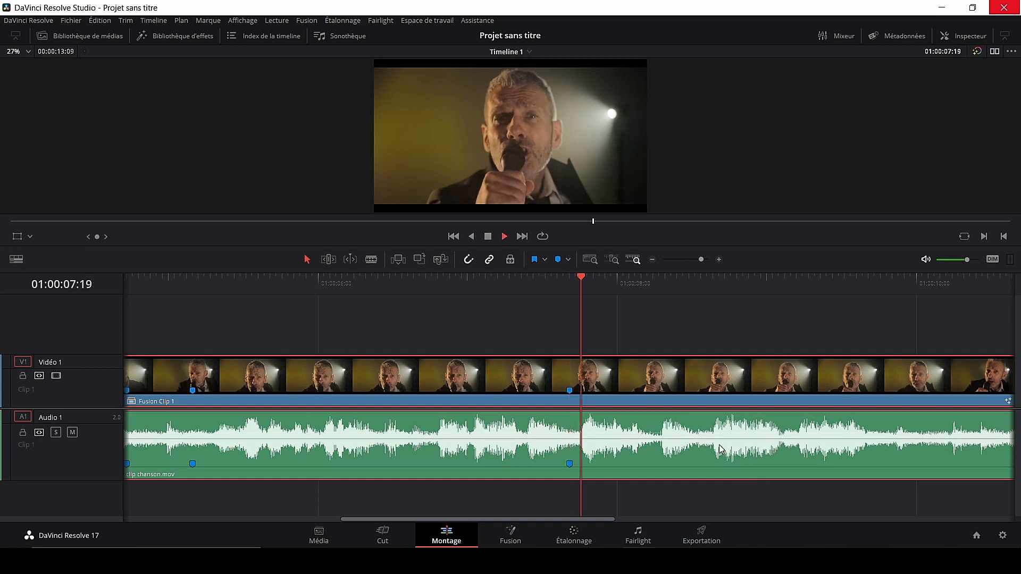
pyautogui.press('space')
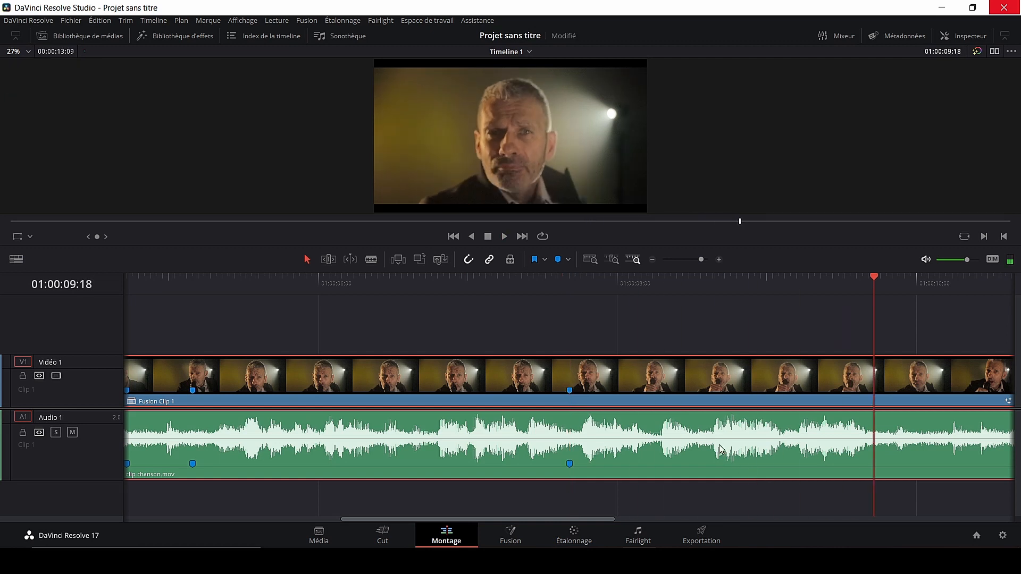
pyautogui.press('m')
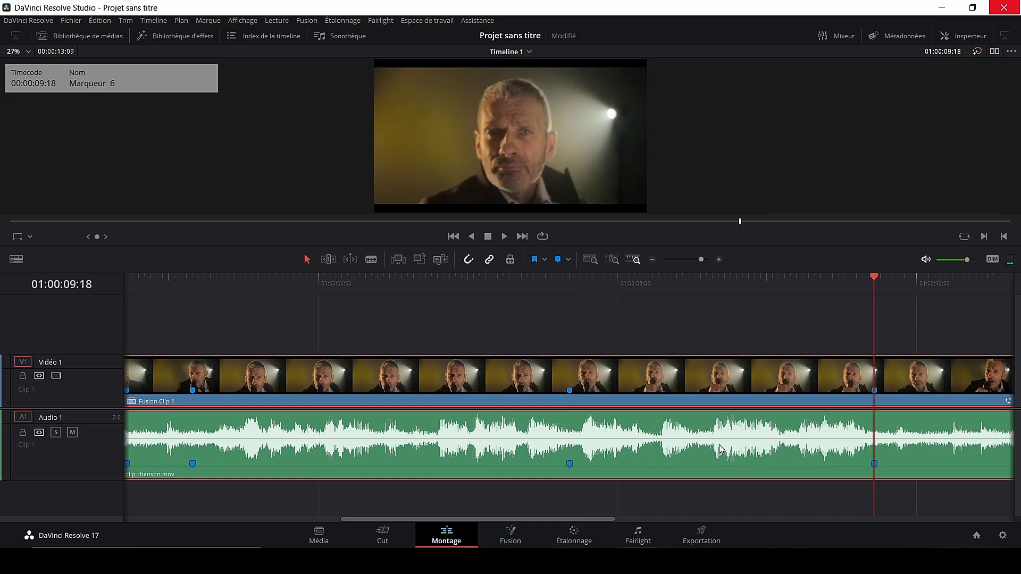
# Add markers where the last sung phrase starts, at 01:00:10:22, and where it ends, at 01:00:12:17
pyautogui.press('space')
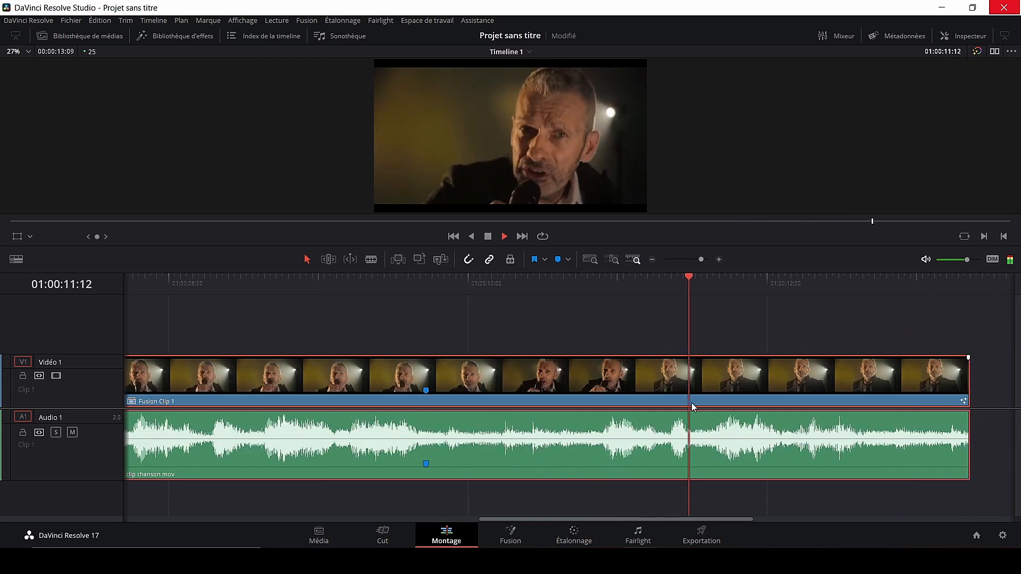
pyautogui.click(569, 281)
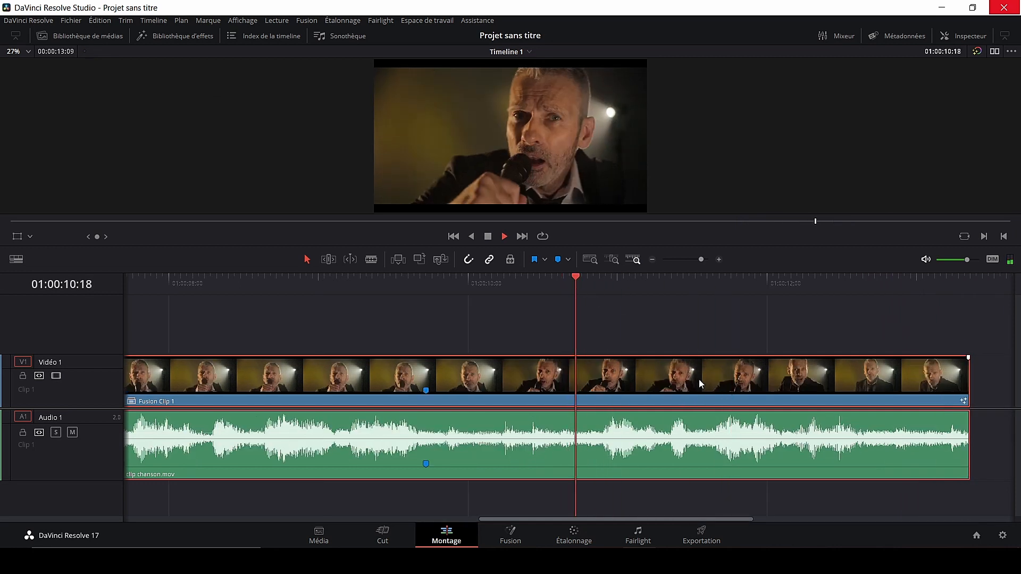
pyautogui.press('space')
pyautogui.moveTo(599, 291); pyautogui.dragTo(601, 290)
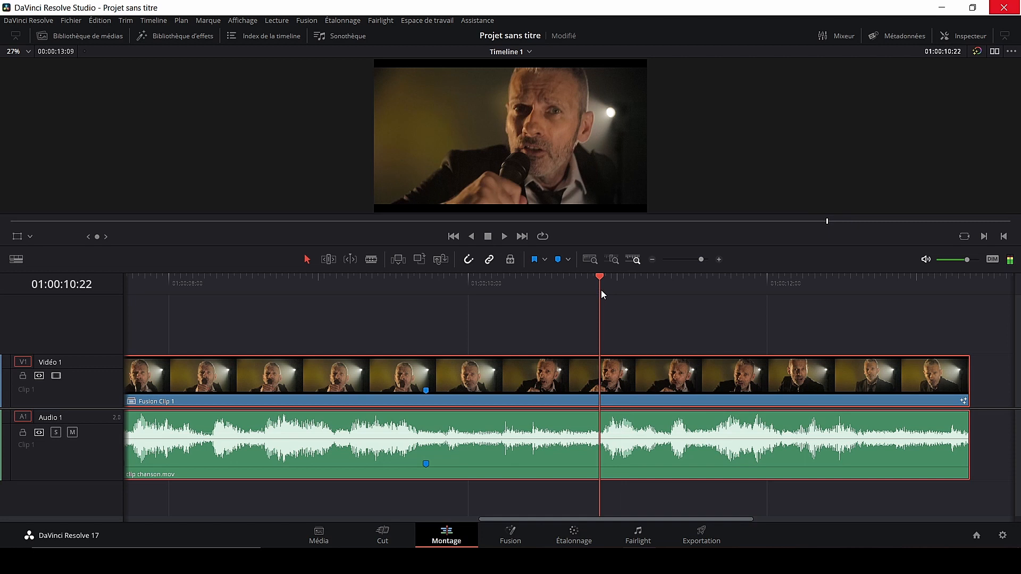
pyautogui.press('m')
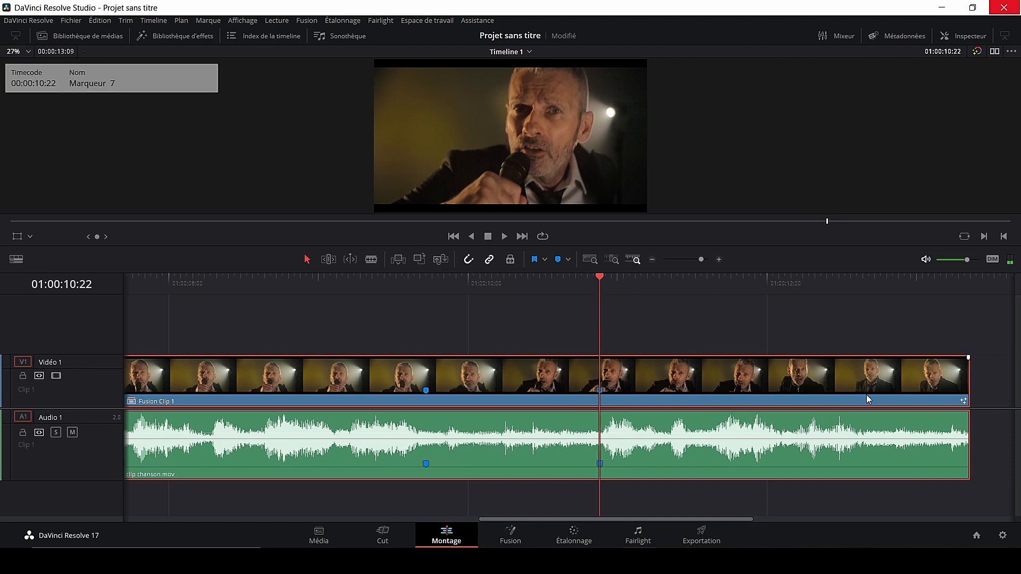
pyautogui.press('space')
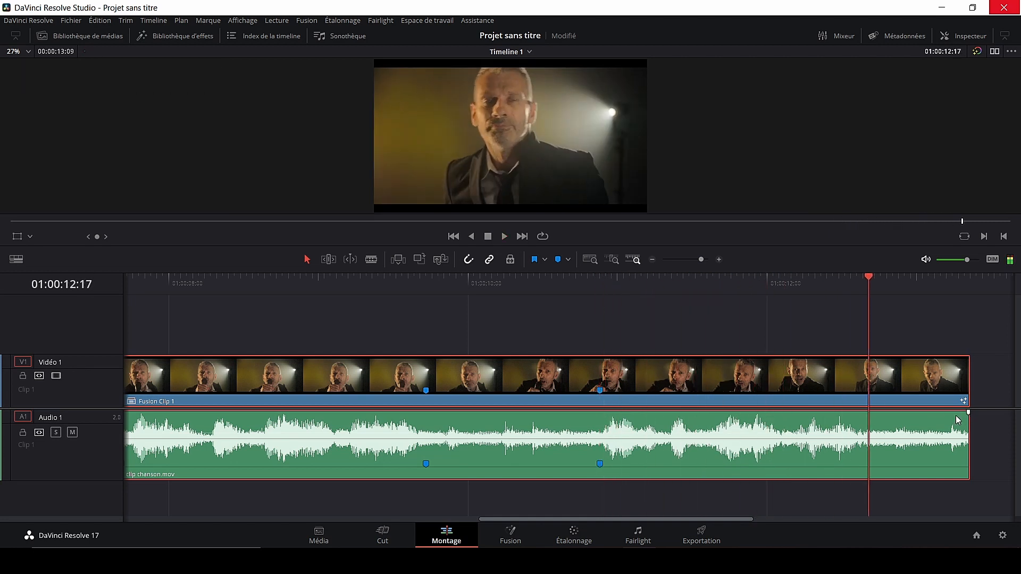
pyautogui.press('m')
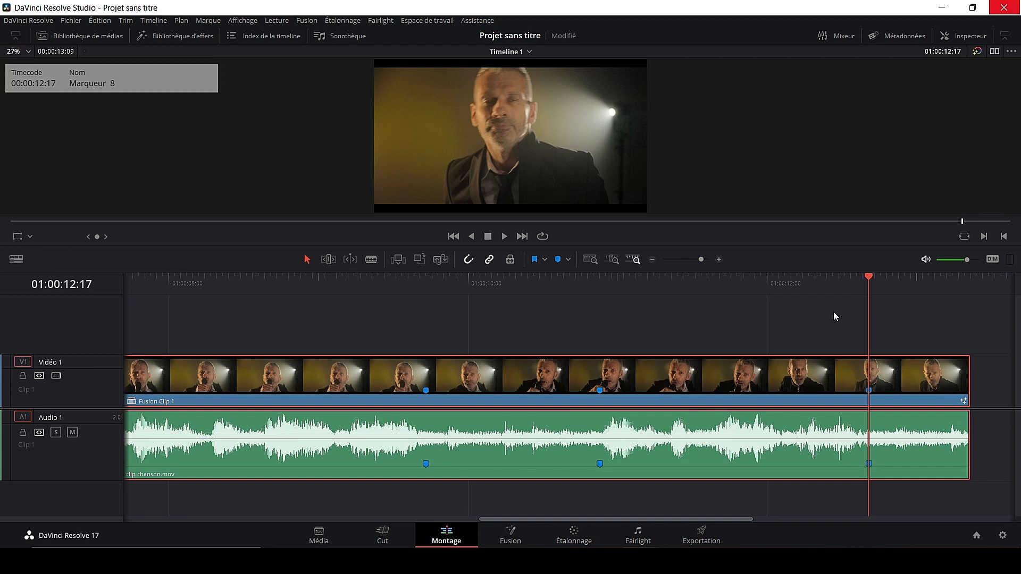
# Return to the beginning of the timeline, place the playhead at 01:00:00:20 and open the clip on the Fusion page
pyautogui.moveTo(867, 281); pyautogui.dragTo(336, 325)
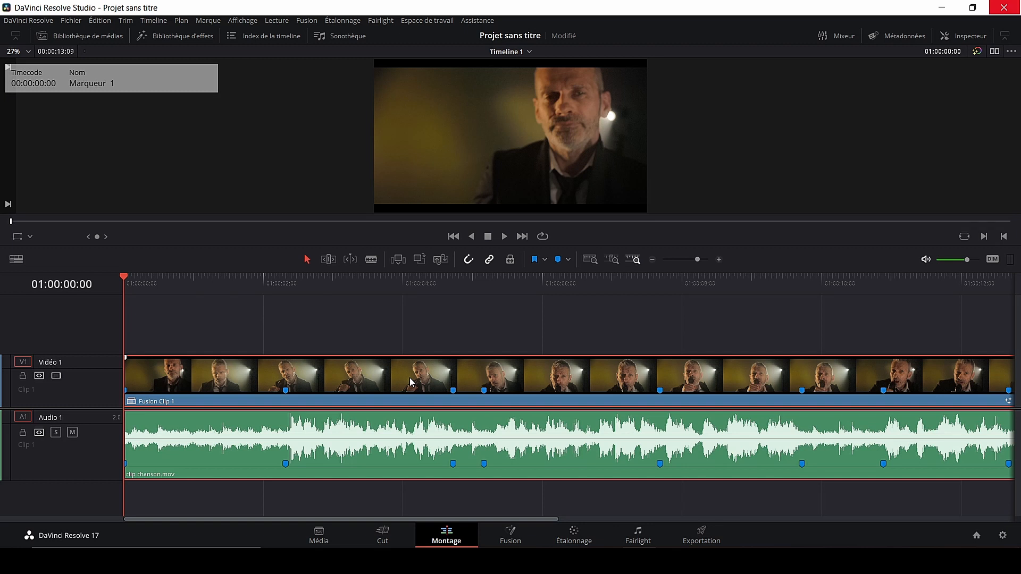
pyautogui.click(180, 287)
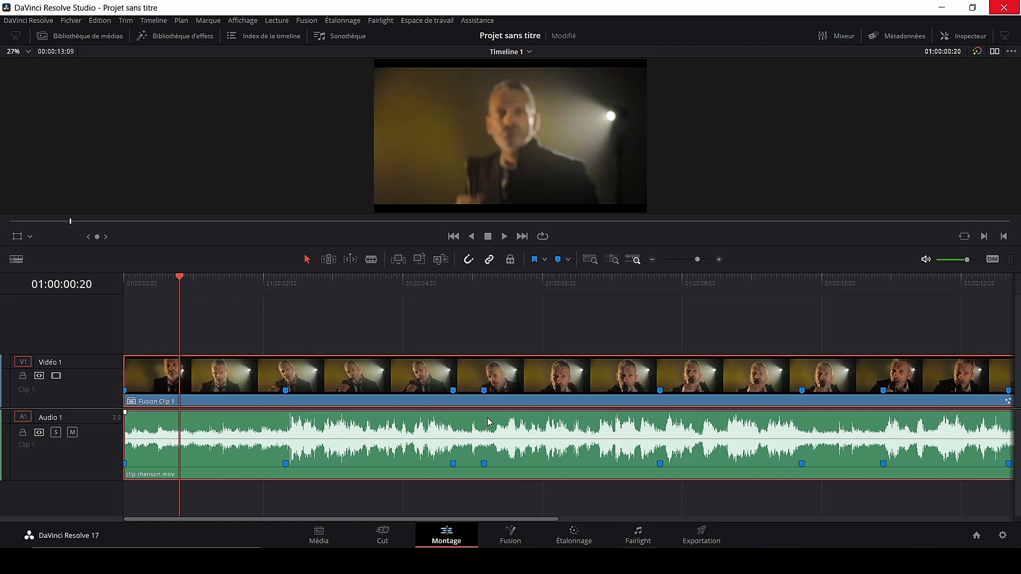
pyautogui.click(515, 543)
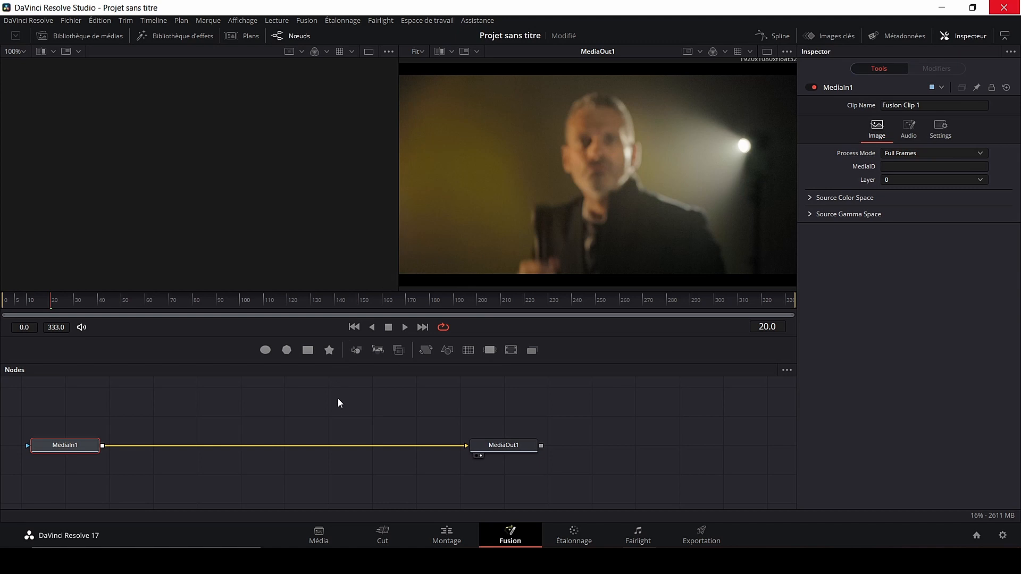
# Play the Fusion composition, stop at frame 86 and scrub back to frame 16 to check playback
pyautogui.click(404, 327)
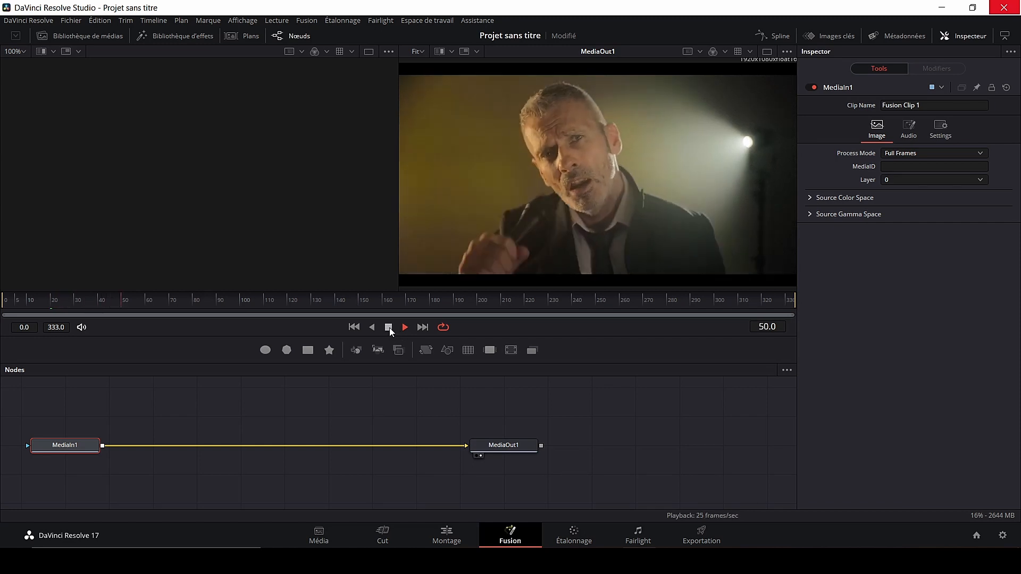
pyautogui.click(388, 327)
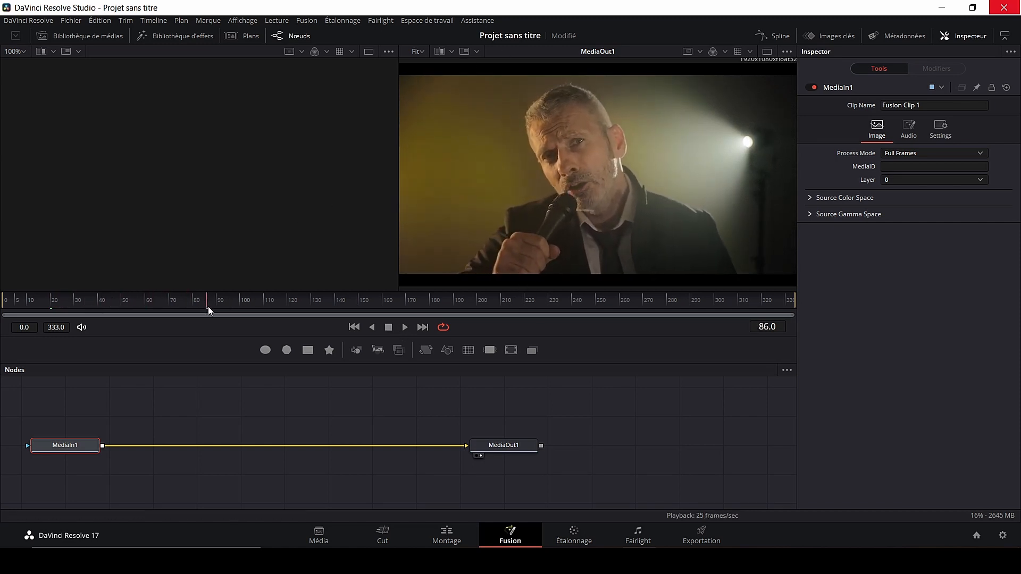
pyautogui.moveTo(207, 304); pyautogui.dragTo(43, 302)
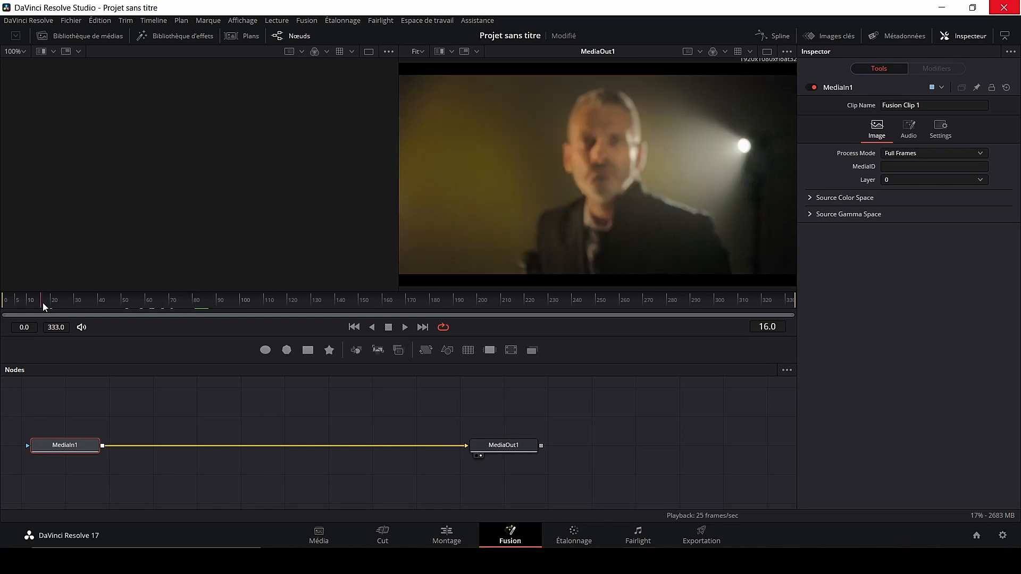
# Toggle the Inspector off and on, and examine the audio settings of the MediaIn1 node
pyautogui.click(966, 37)
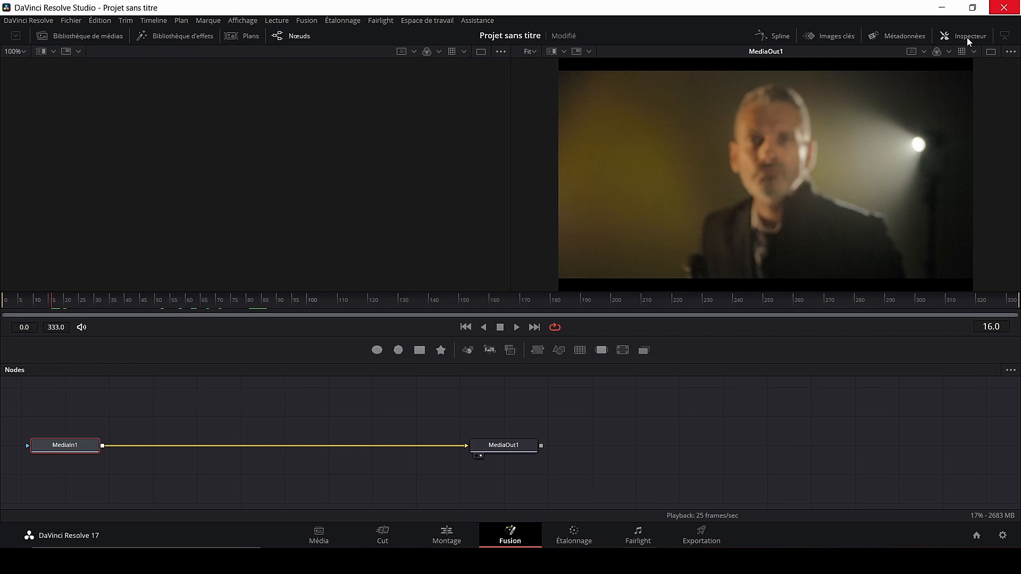
pyautogui.click(966, 37)
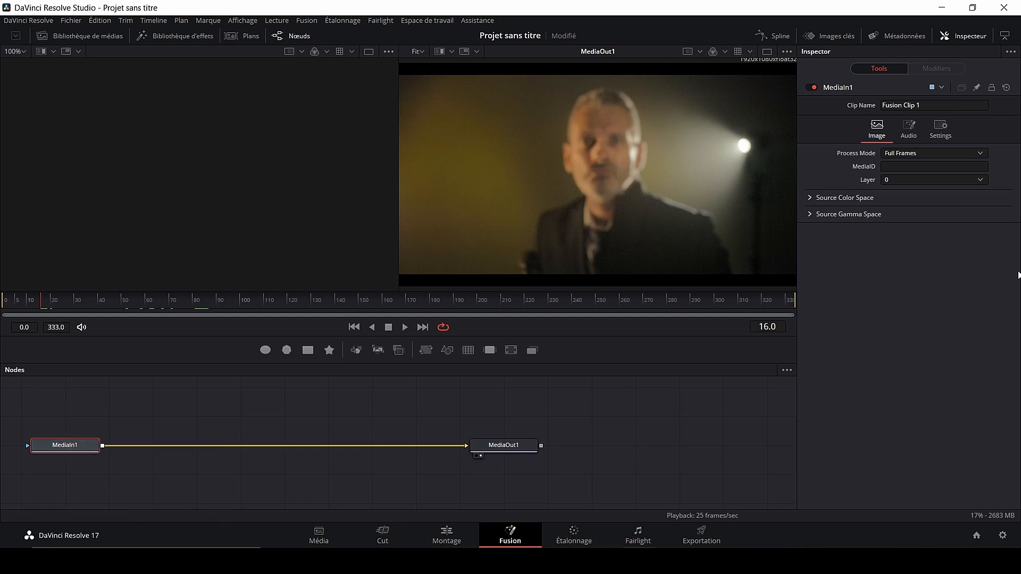
pyautogui.click(912, 132)
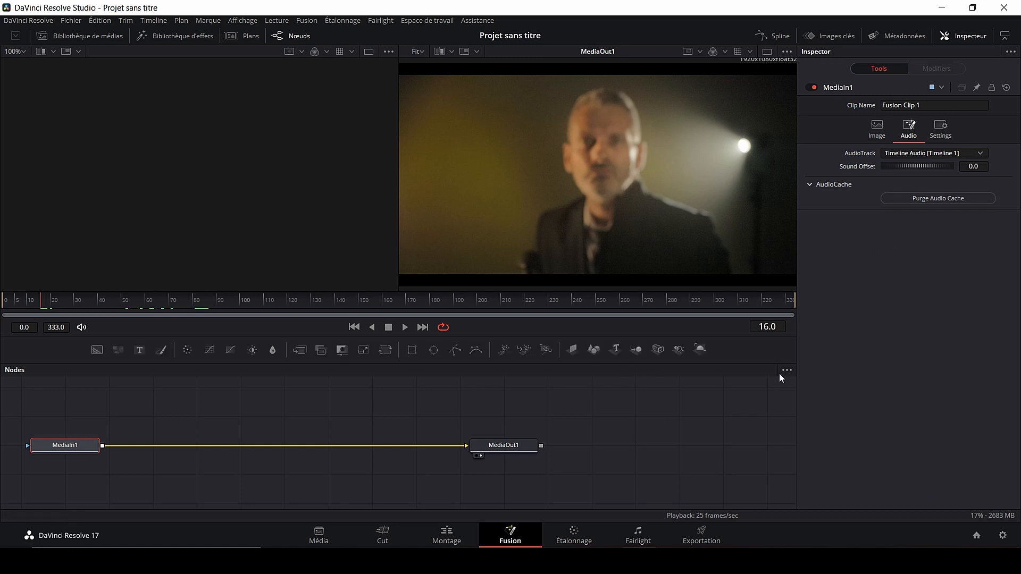
# Hide the Inspector to enlarge the viewers and move the playhead to frame 0 of the composition
pyautogui.click(971, 36)
pyautogui.click(38, 310)
pyautogui.moveTo(37, 309); pyautogui.dragTo(2, 311)
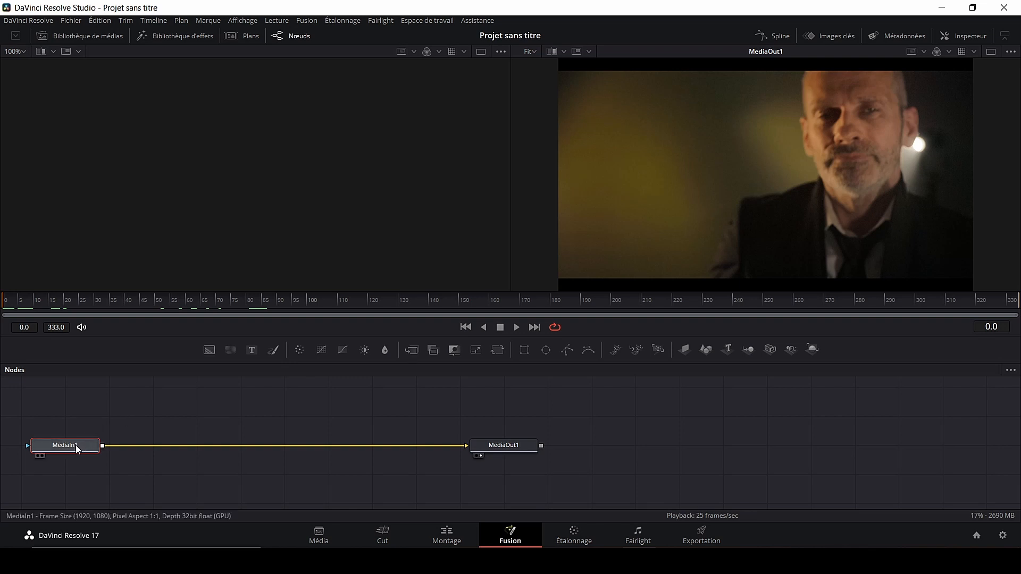
pyautogui.moveTo(88, 443)
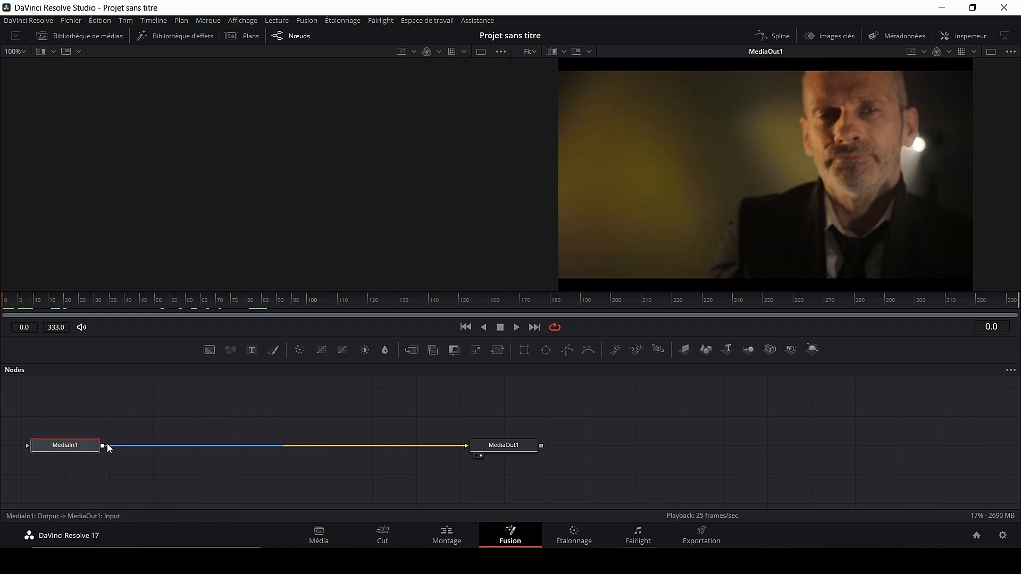
pyautogui.click(251, 352)
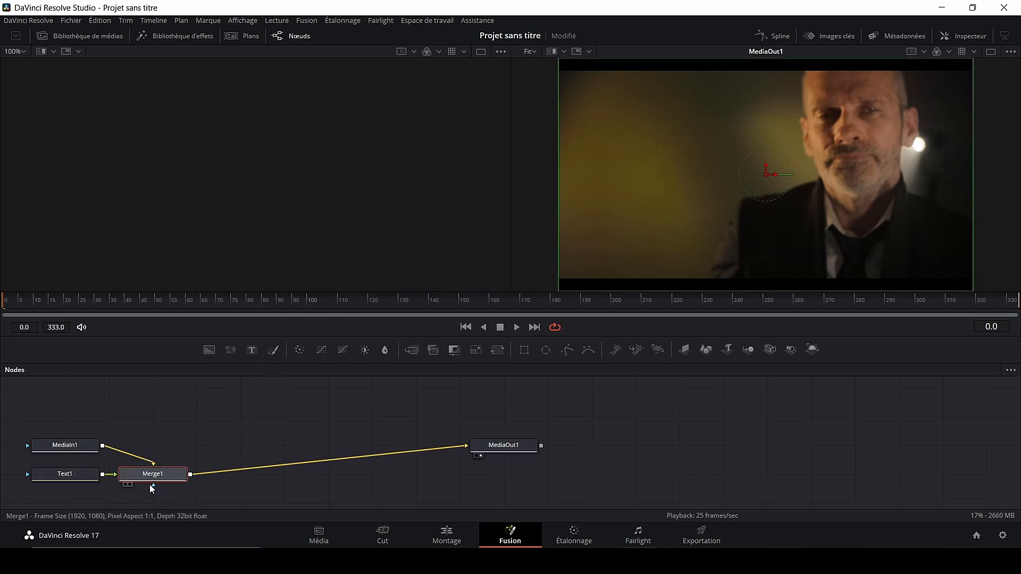
pyautogui.moveTo(160, 476); pyautogui.dragTo(168, 444)
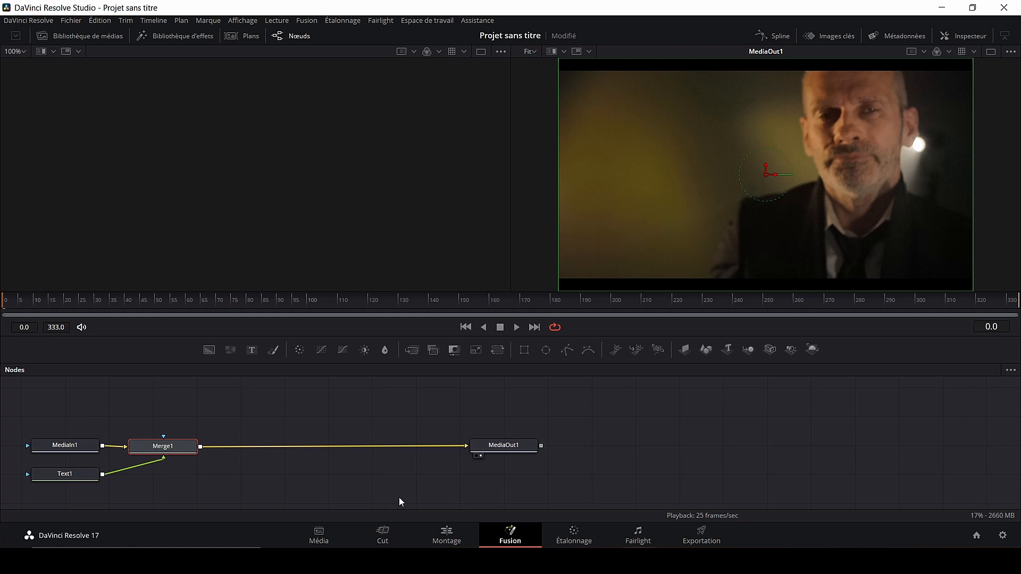
pyautogui.hotkey('ctrl', 'z')
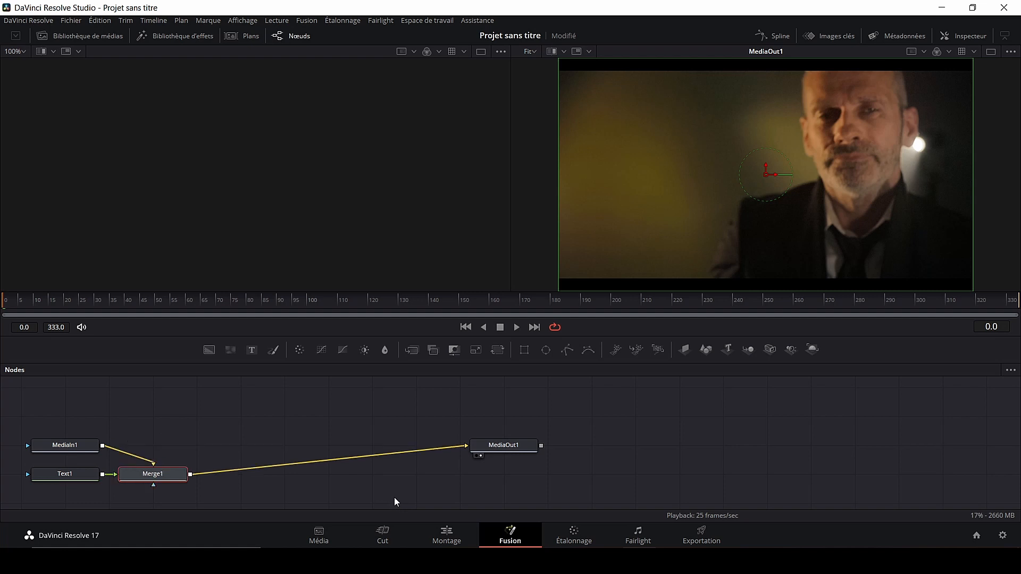
pyautogui.hotkey('ctrl', 'z')
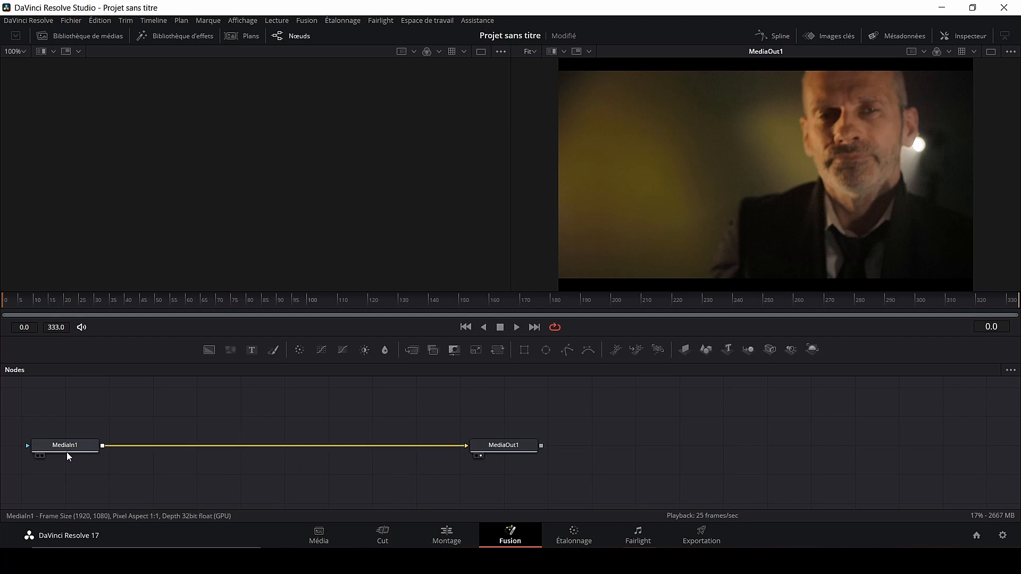
# Add a Text+ node above MediaIn1, merge its output with MediaIn1's output and shift the Merge node slightly towards MediaOut1
pyautogui.moveTo(254, 351); pyautogui.dragTo(132, 402)
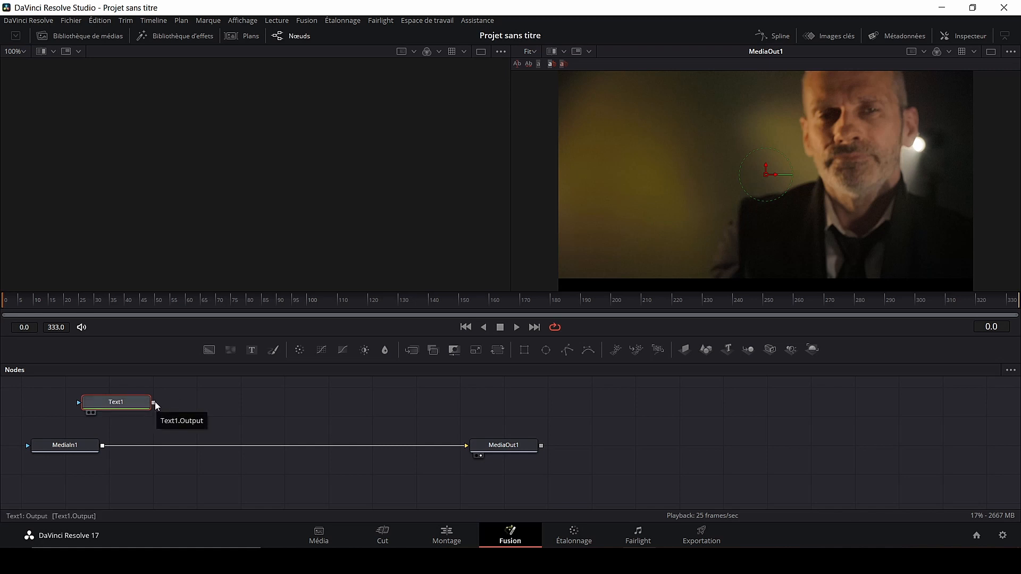
pyautogui.moveTo(154, 403); pyautogui.dragTo(181, 403)
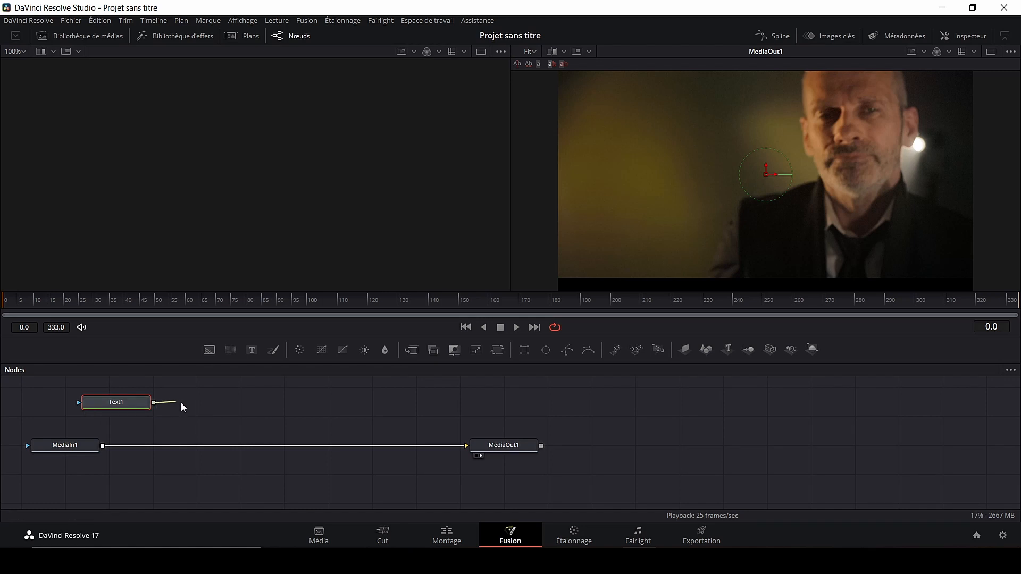
pyautogui.moveTo(113, 438); pyautogui.dragTo(103, 446)
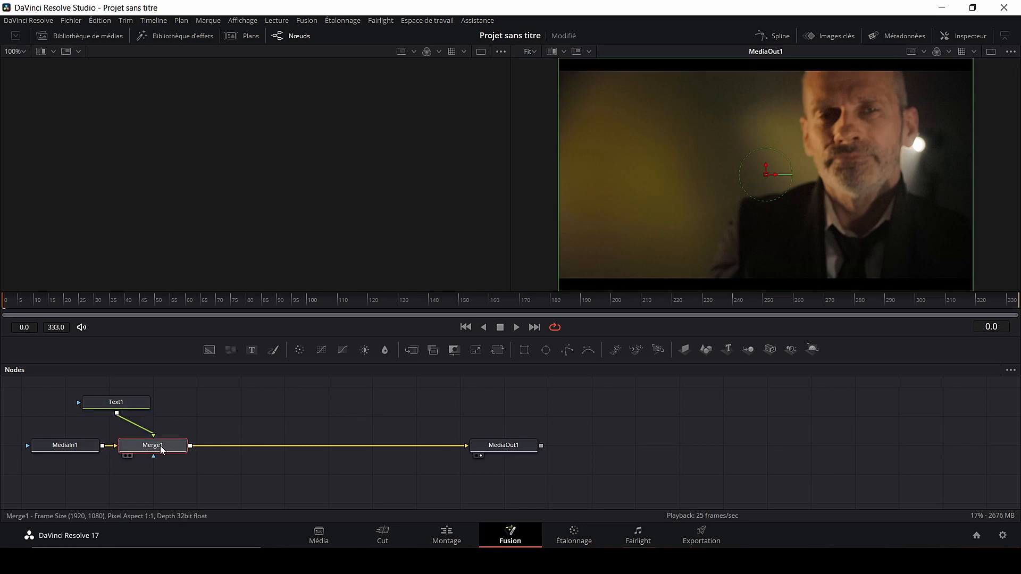
pyautogui.moveTo(192, 445); pyautogui.dragTo(178, 444)
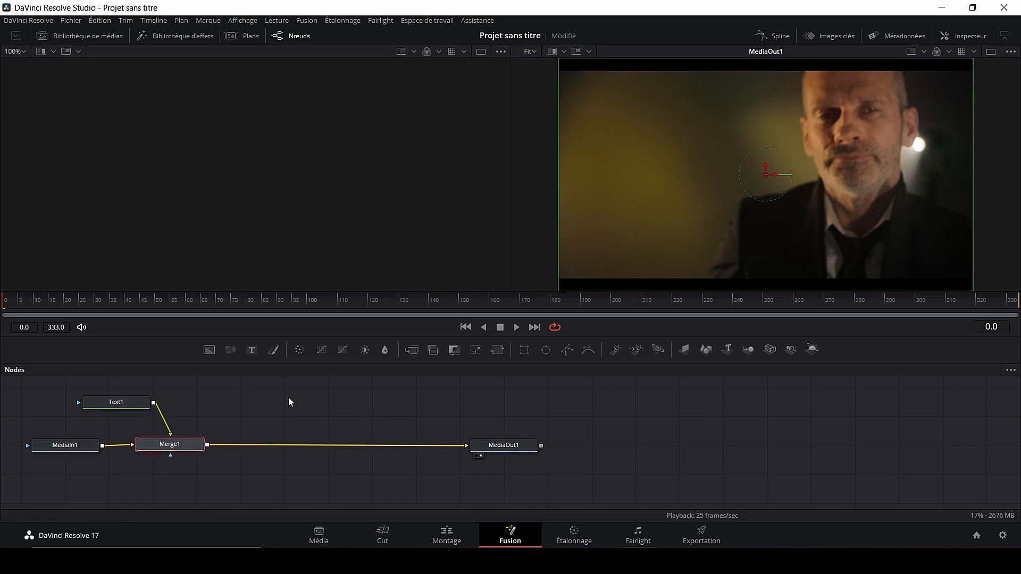
# Show the Text1 node's settings in the Inspector and enter "Si t'en as marre" and "de la suite Adobe" on two lines
pyautogui.click(125, 402)
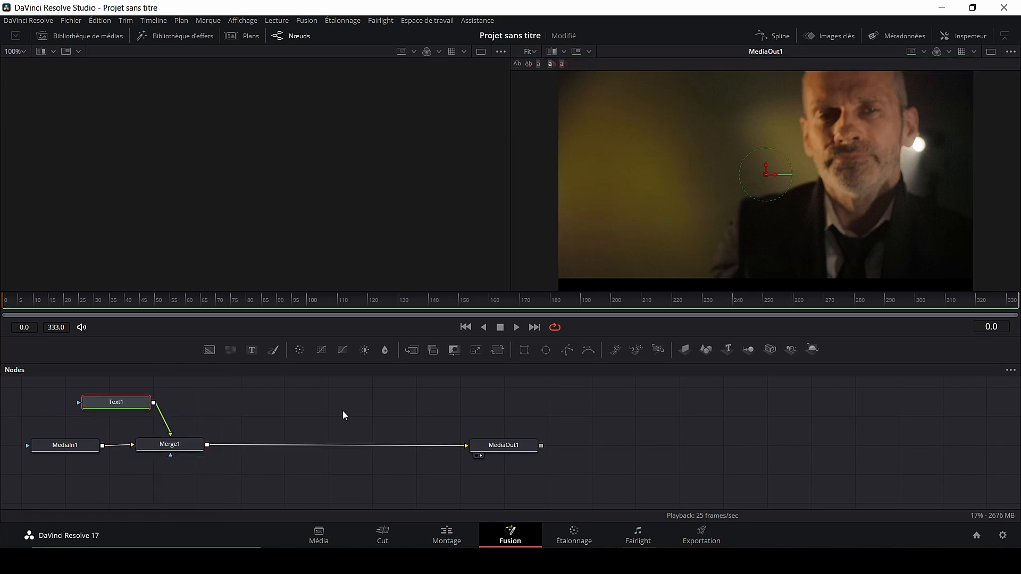
pyautogui.click(969, 37)
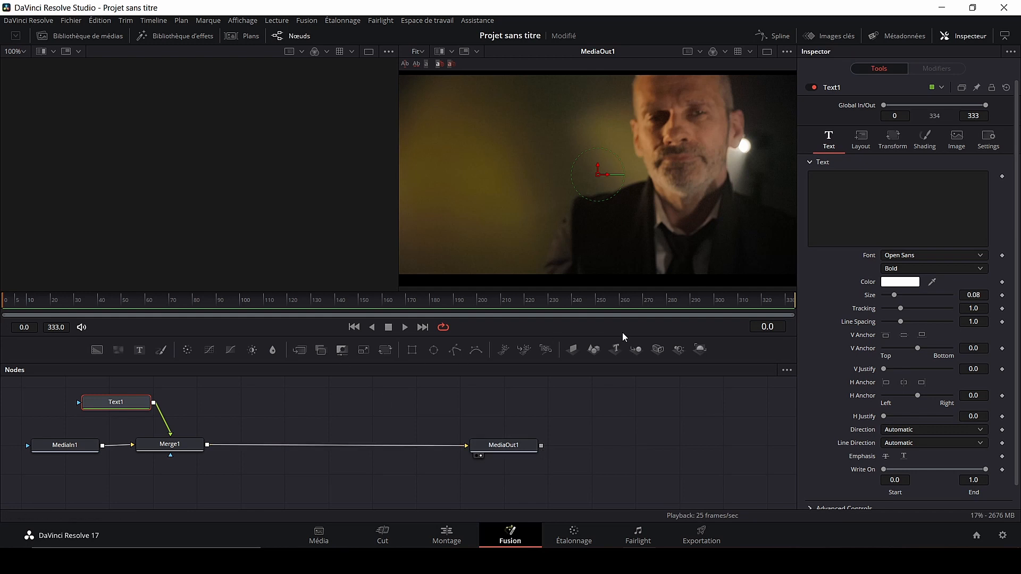
pyautogui.click(831, 182)
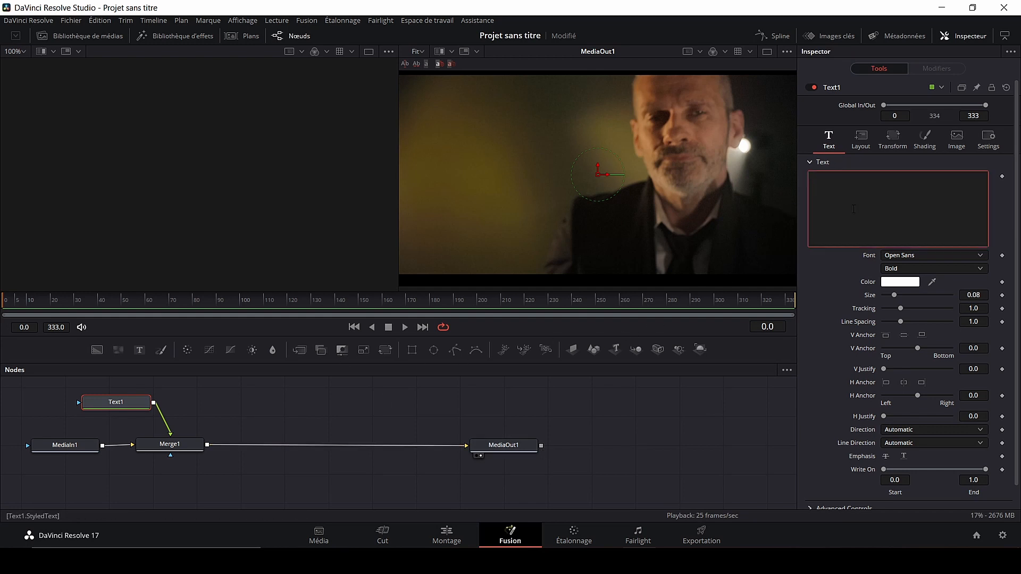
pyautogui.write("Si t'en as marre")
pyautogui.press('Return')
pyautogui.write('de la suite Adobe')
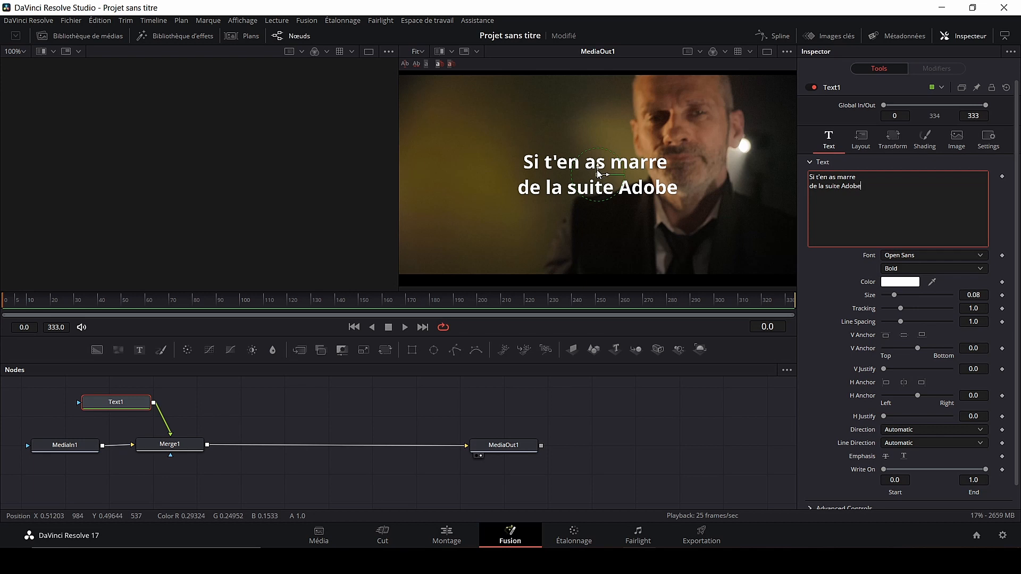
# Lower the two-line title to the bottom of the image, save the project and switch to a single viewer
pyautogui.moveTo(596, 168); pyautogui.dragTo(583, 253)
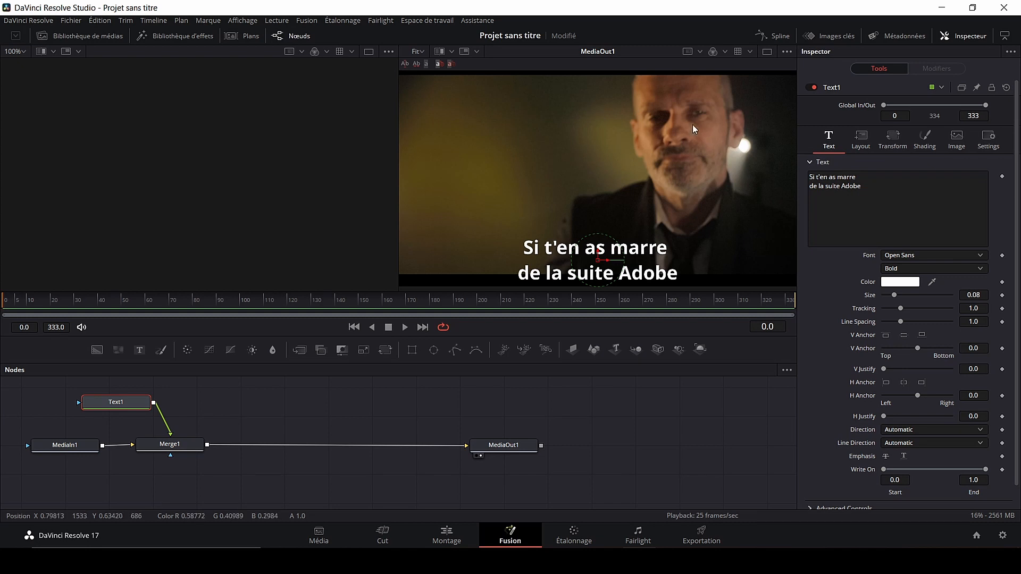
pyautogui.hotkey('ctrl', 's')
pyautogui.click(766, 52)
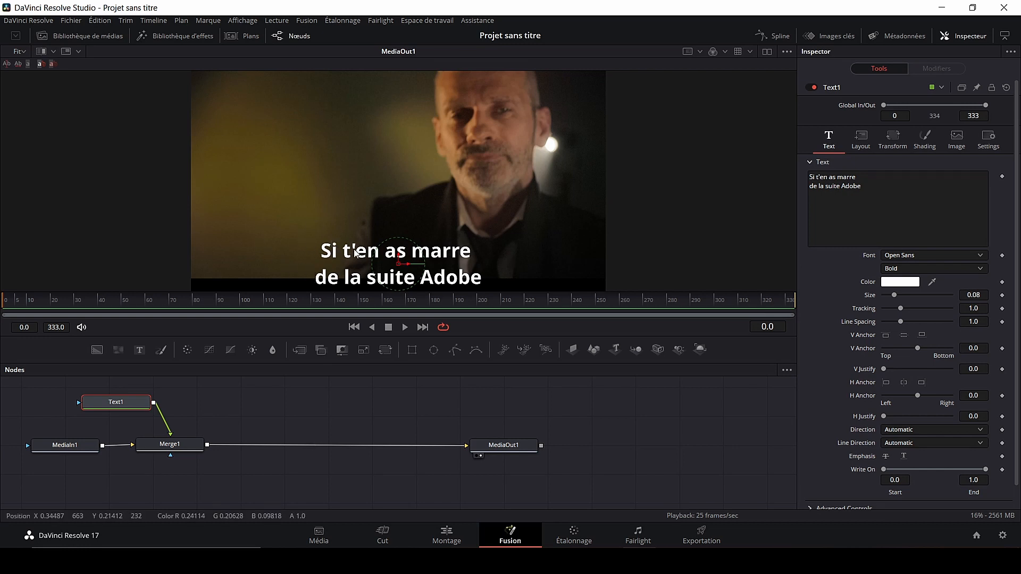
# Play the composition up to frame 118 and display MediaIn1's audio channels in the keyframe editor, fitted to the whole clip
pyautogui.click(404, 327)
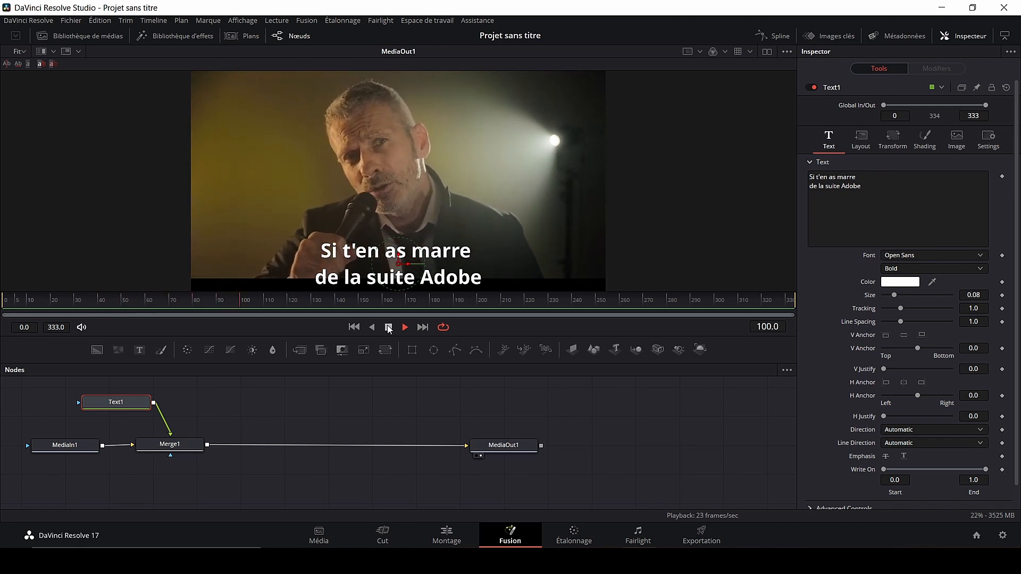
pyautogui.click(389, 329)
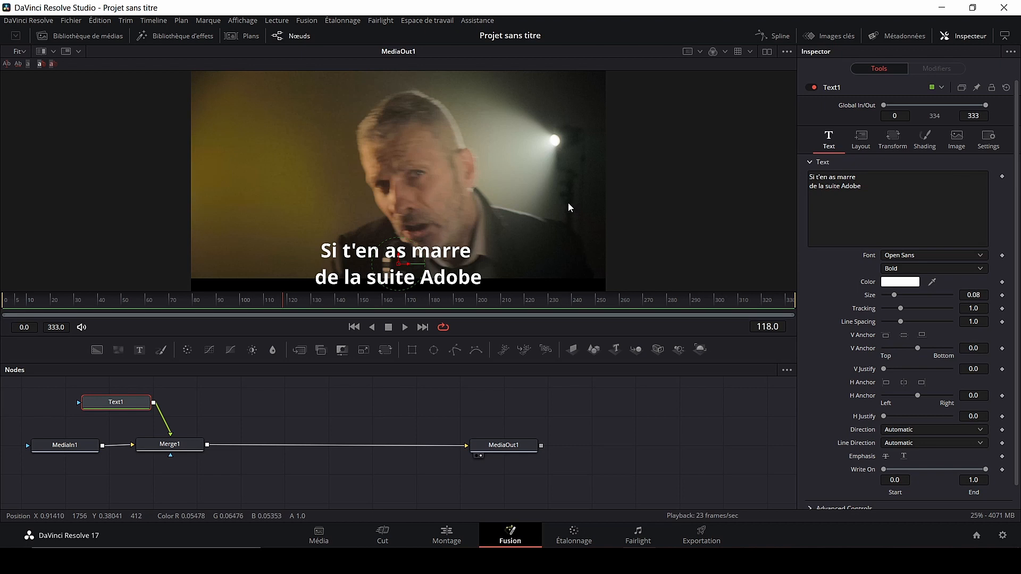
pyautogui.click(833, 37)
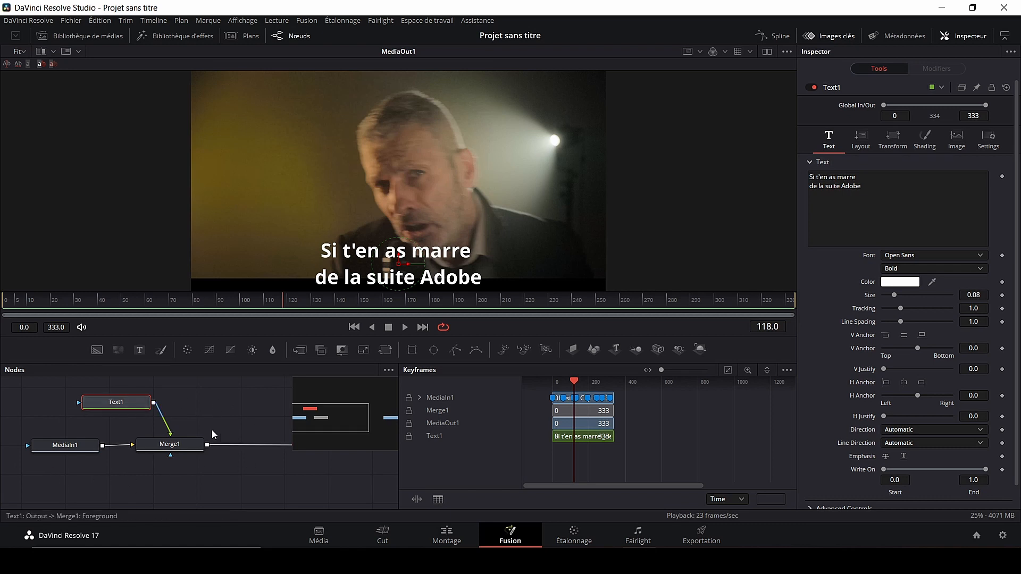
pyautogui.click(420, 397)
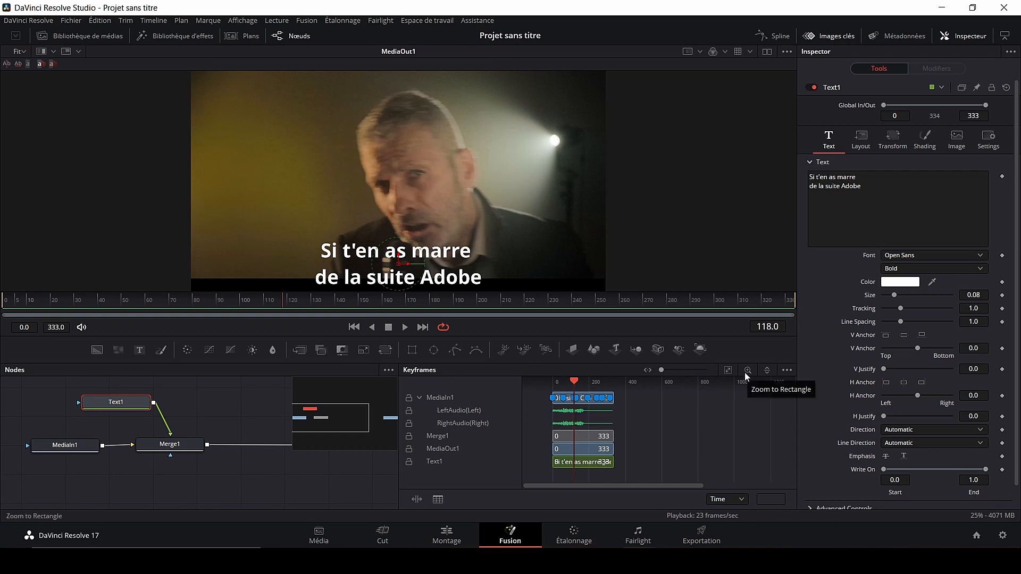
pyautogui.click(727, 370)
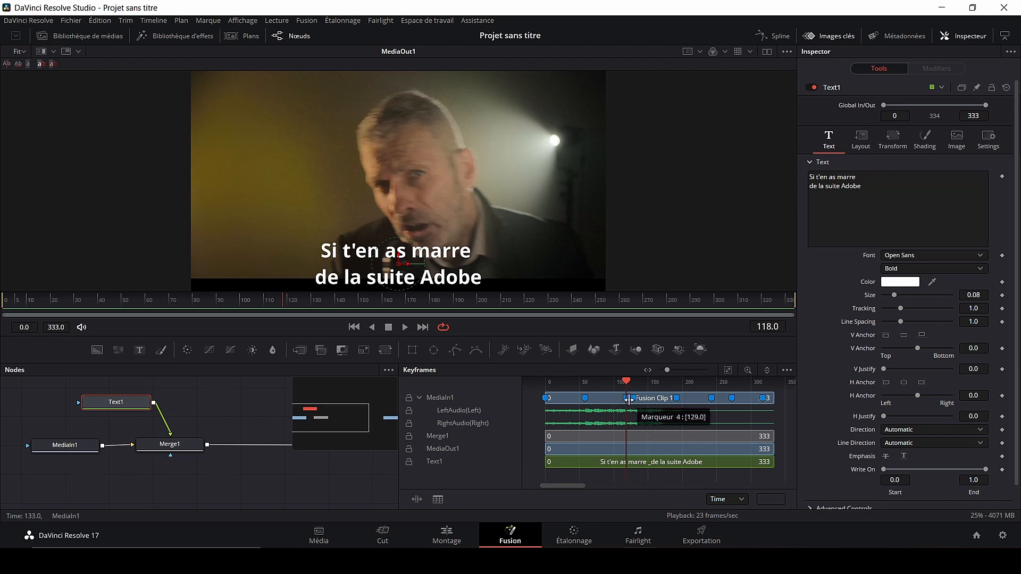
# Align the playhead with the marker at frame 118, set a keyframe on Text1's text there and save the project
pyautogui.moveTo(626, 381); pyautogui.dragTo(627, 385)
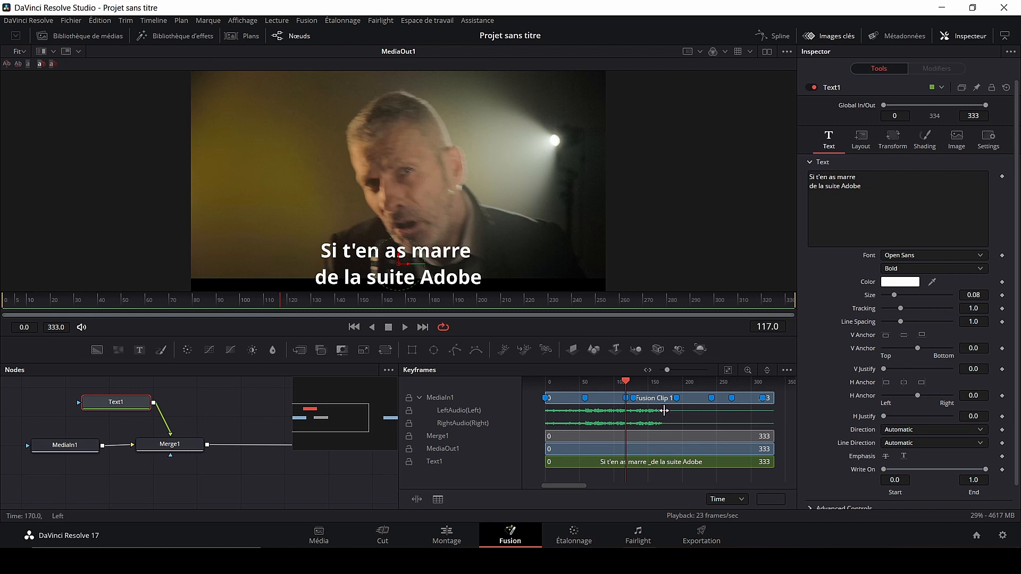
pyautogui.click(748, 370)
pyautogui.moveTo(616, 404); pyautogui.dragTo(650, 421)
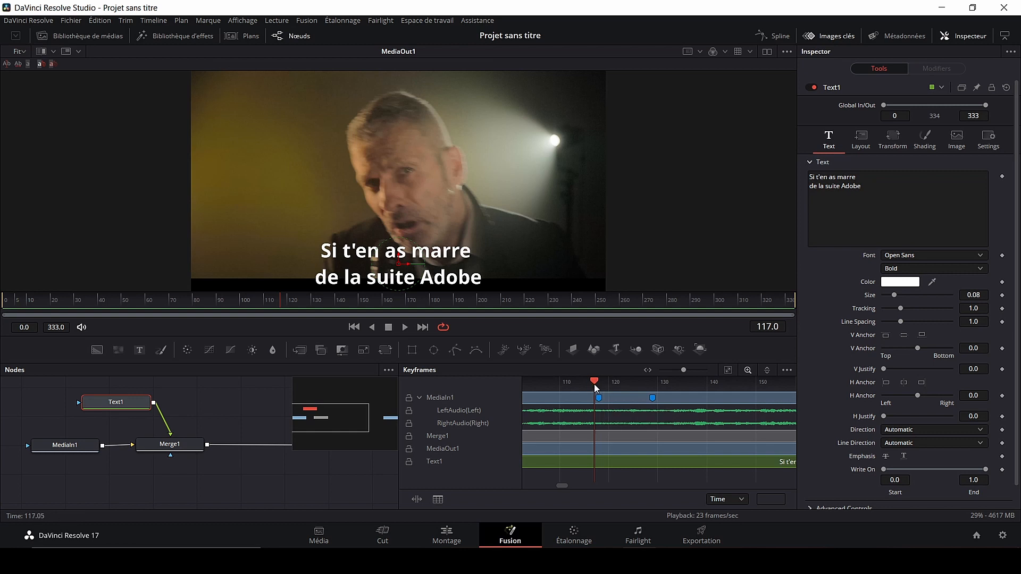
pyautogui.moveTo(595, 384); pyautogui.dragTo(599, 387)
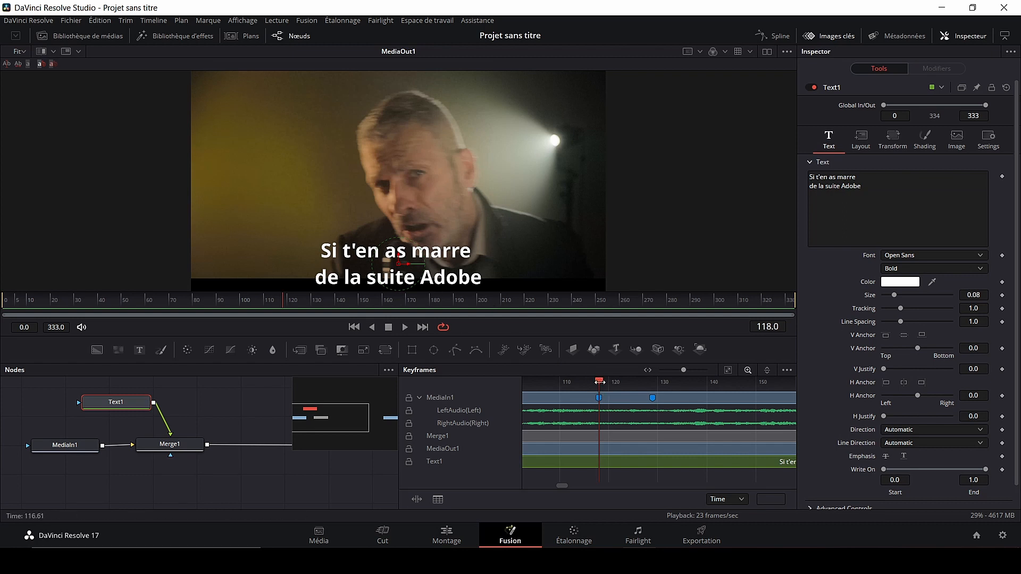
pyautogui.click(1002, 178)
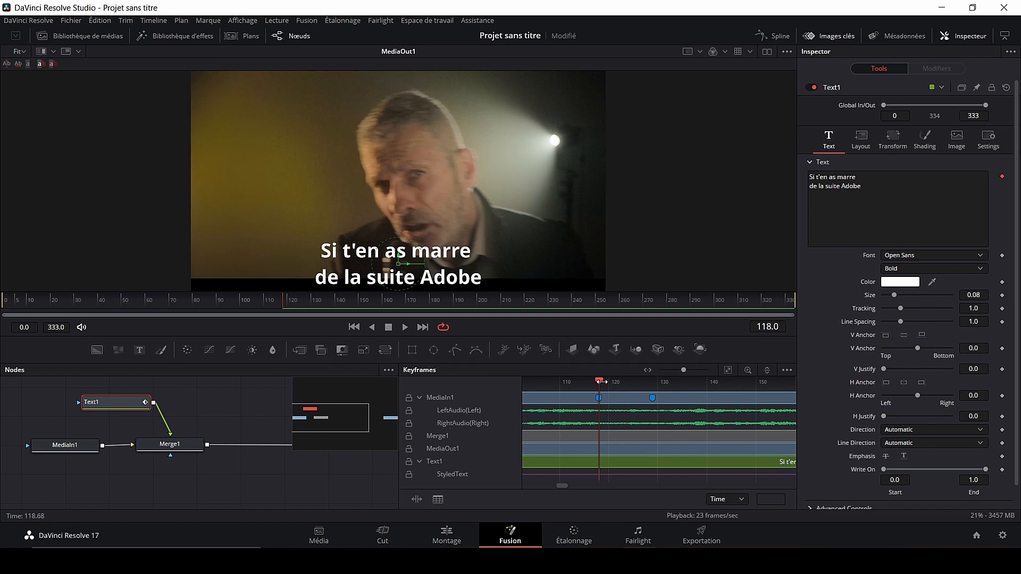
pyautogui.hotkey('ctrl', 's')
# Return to frame 0 and add another keyframe on Text1's text
pyautogui.moveTo(601, 386); pyautogui.dragTo(495, 386)
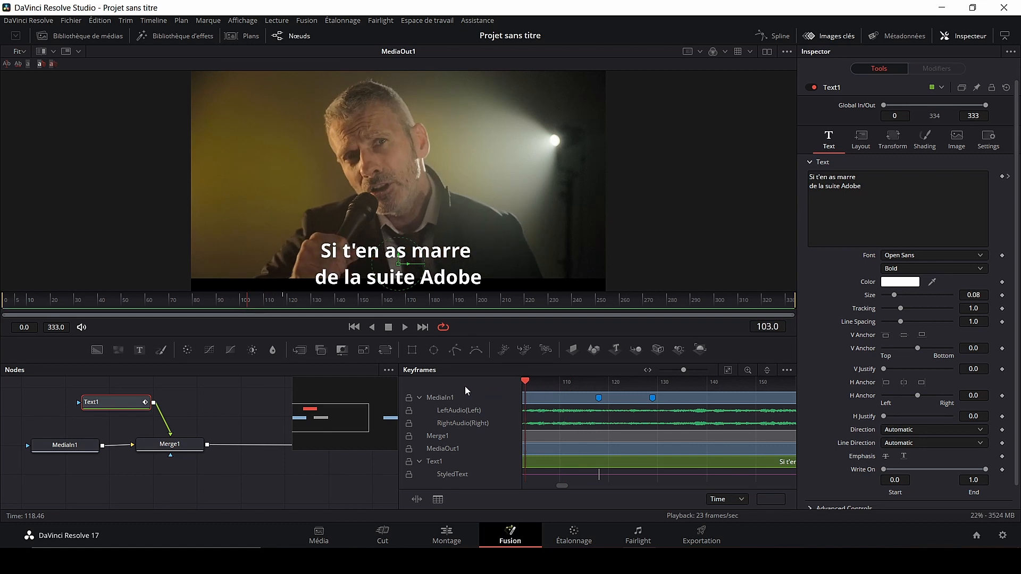
pyautogui.click(351, 327)
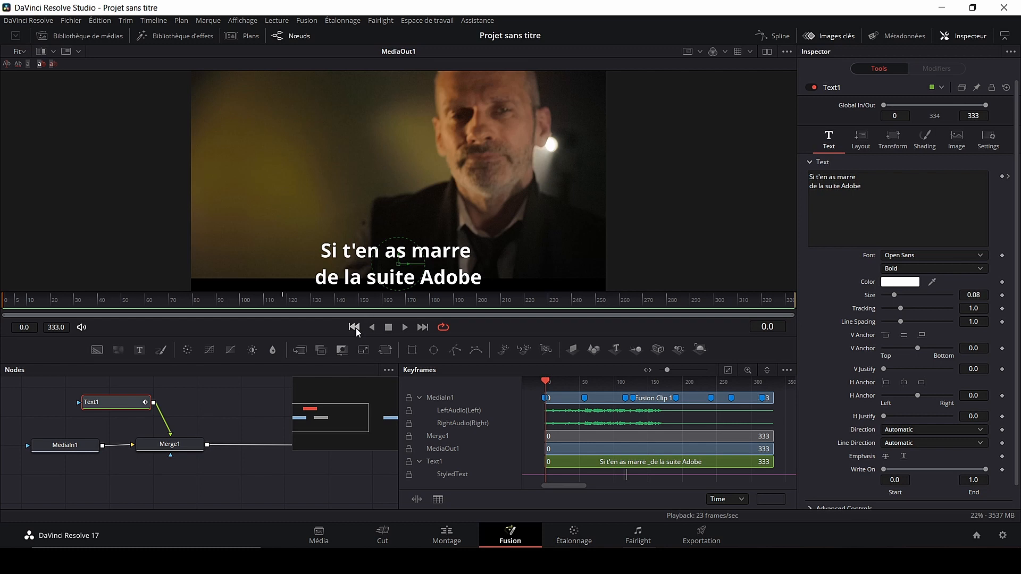
pyautogui.click(1001, 176)
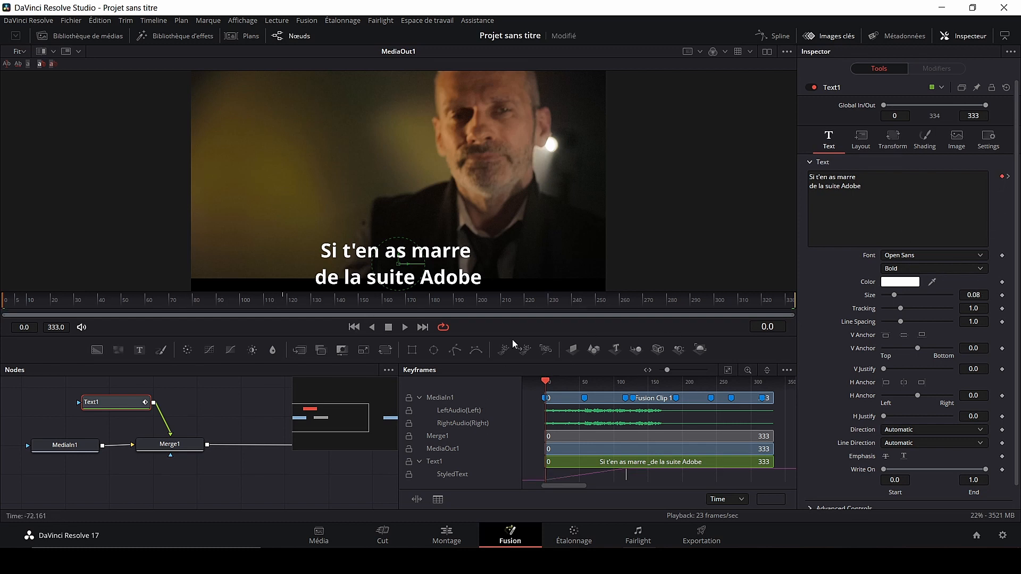
# Go to the text keyframe at frame 118 and replace its text with "Si tu veux des tutos" / "qui soient pas de la daubes !"
pyautogui.click(1008, 178)
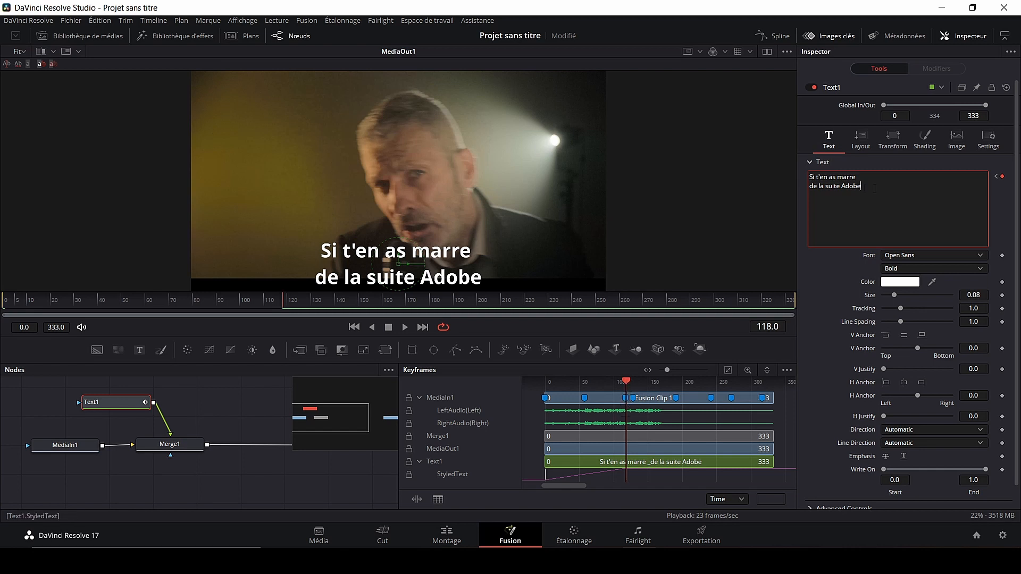
pyautogui.hotkey('shift', 'Left')
pyautogui.hotkey('shift', 'Left')
pyautogui.hotkey('shift', 'Left')
pyautogui.hotkey('shift', 'Left')
pyautogui.hotkey('shift', 'Left')
pyautogui.hotkey('shift', 'Left')
pyautogui.hotkey('shift', 'Left')
pyautogui.hotkey('shift', 'Left')
pyautogui.hotkey('shift', 'Left')
pyautogui.hotkey('shift', 'Left')
pyautogui.hotkey('shift', 'Left')
pyautogui.hotkey('shift', 'Left')
pyautogui.hotkey('shift', 'Left')
pyautogui.hotkey('shift', 'Left')
pyautogui.hotkey('shift', 'Left')
pyautogui.hotkey('shift', 'Left')
pyautogui.hotkey('shift', 'Left')
pyautogui.hotkey('shift', 'Left')
pyautogui.hotkey('shift', 'Left')
pyautogui.hotkey('shift', 'Left')
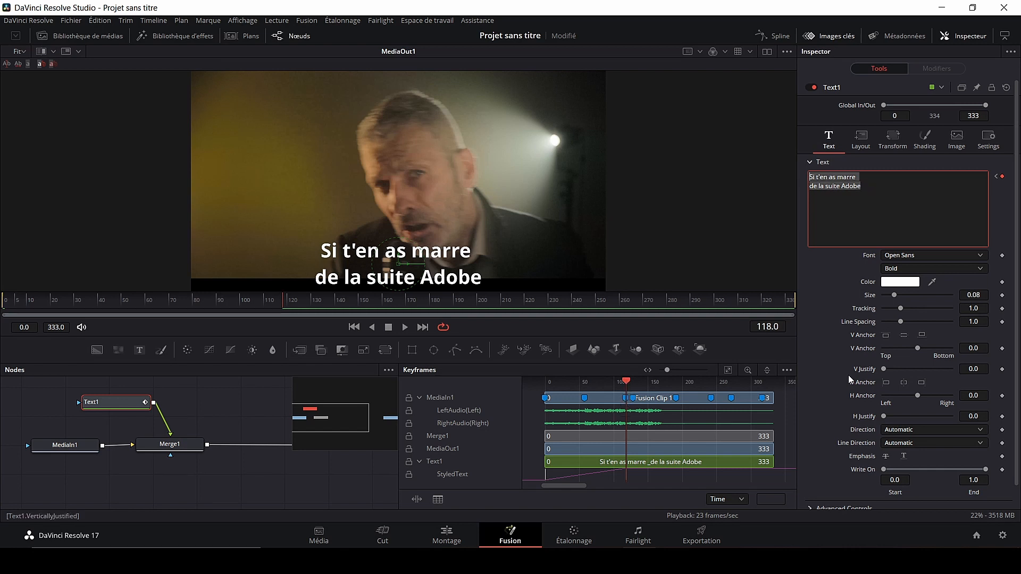
pyautogui.write('Si tu veux des tutos qui soient pas de la daubes !')
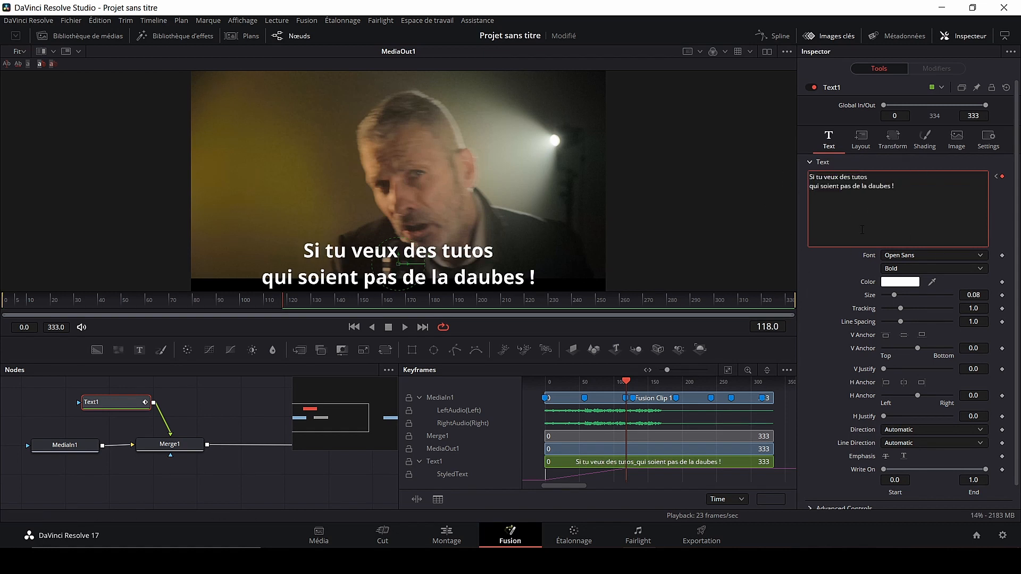
pyautogui.click(824, 281)
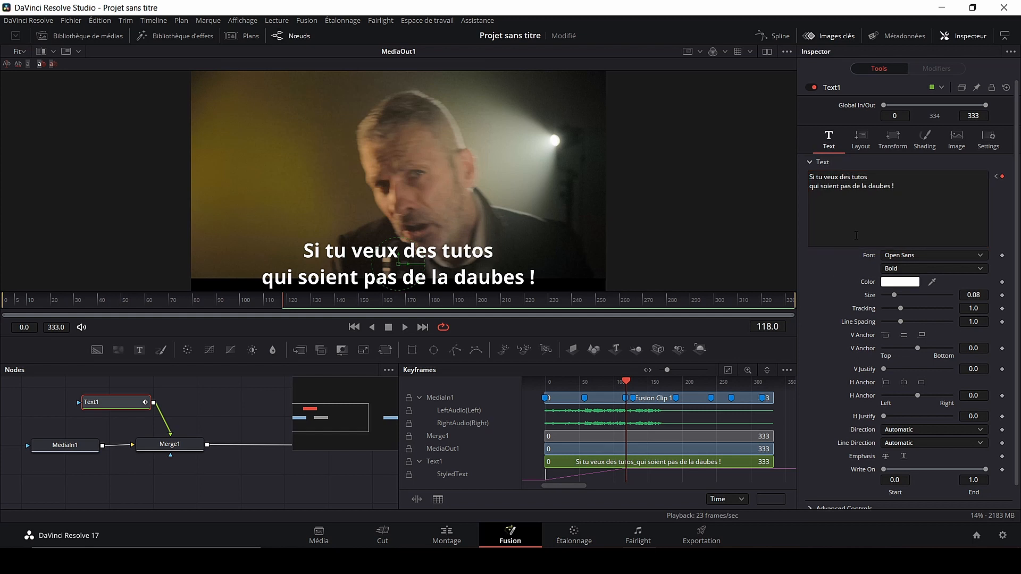
# Play the composition from the beginning to check the text change, and place the playhead on the marker at frame 192
pyautogui.click(354, 327)
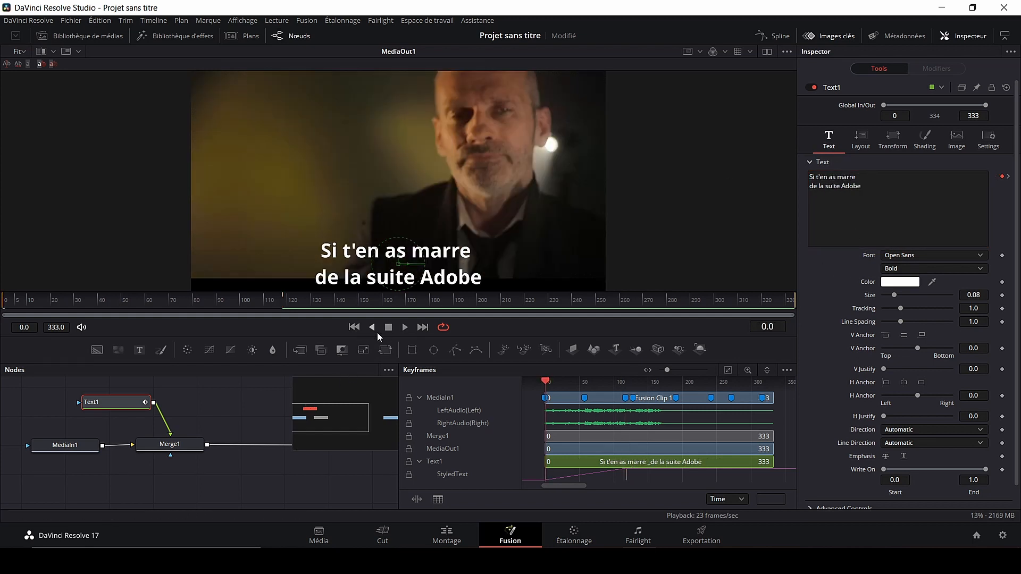
pyautogui.click(405, 327)
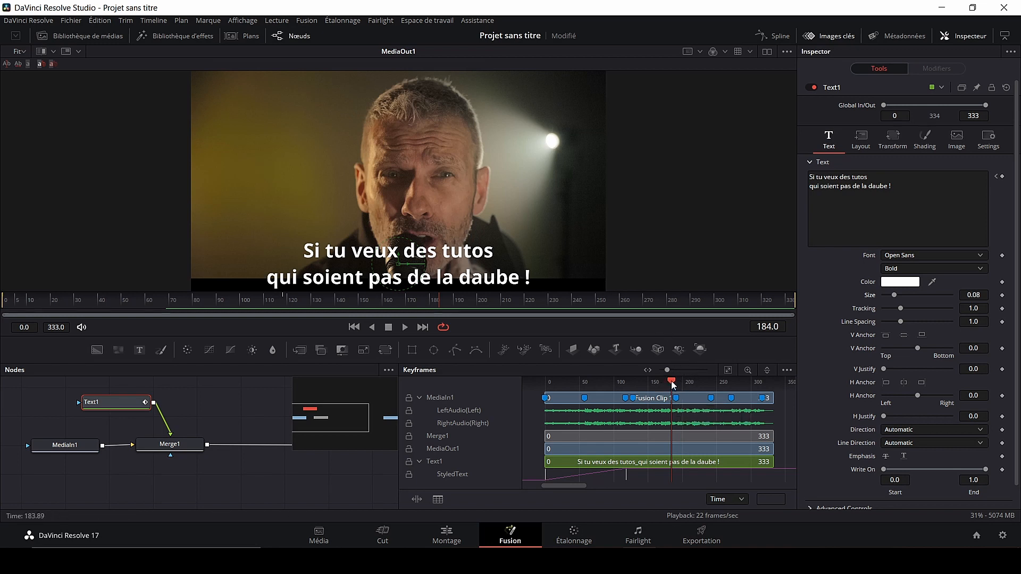
pyautogui.moveTo(672, 383); pyautogui.dragTo(677, 384)
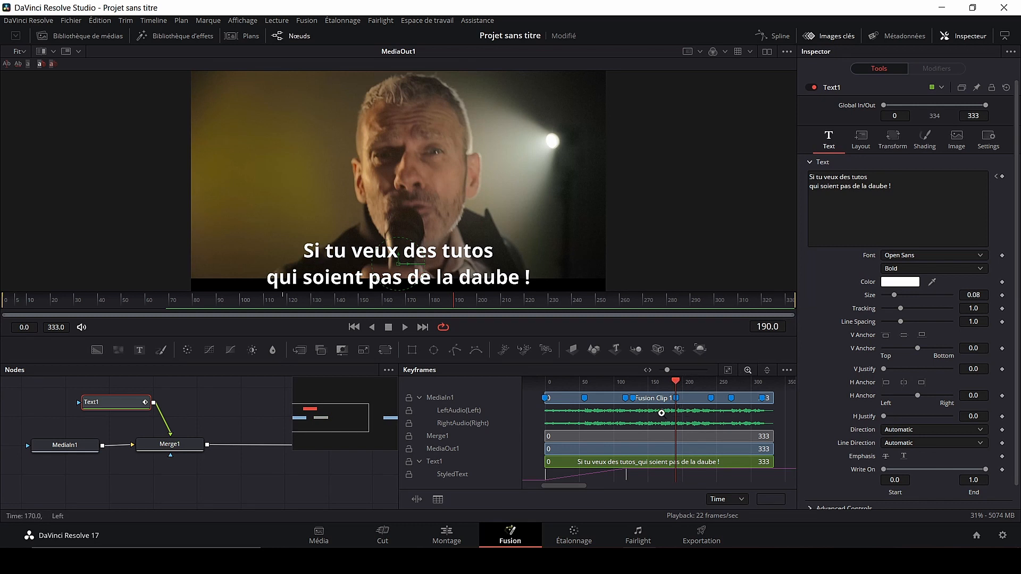
pyautogui.moveTo(696, 387); pyautogui.dragTo(645, 385)
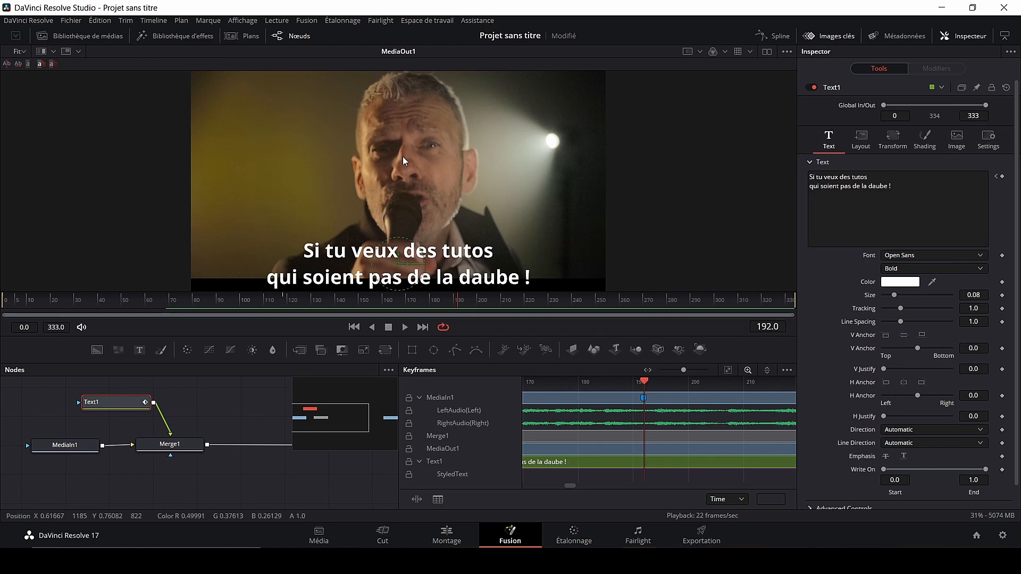
# Set a text keyframe on Text1 at frame 192 and replace its text with "Viens sur Pix'n Light ! Yeh !"
pyautogui.click(1001, 177)
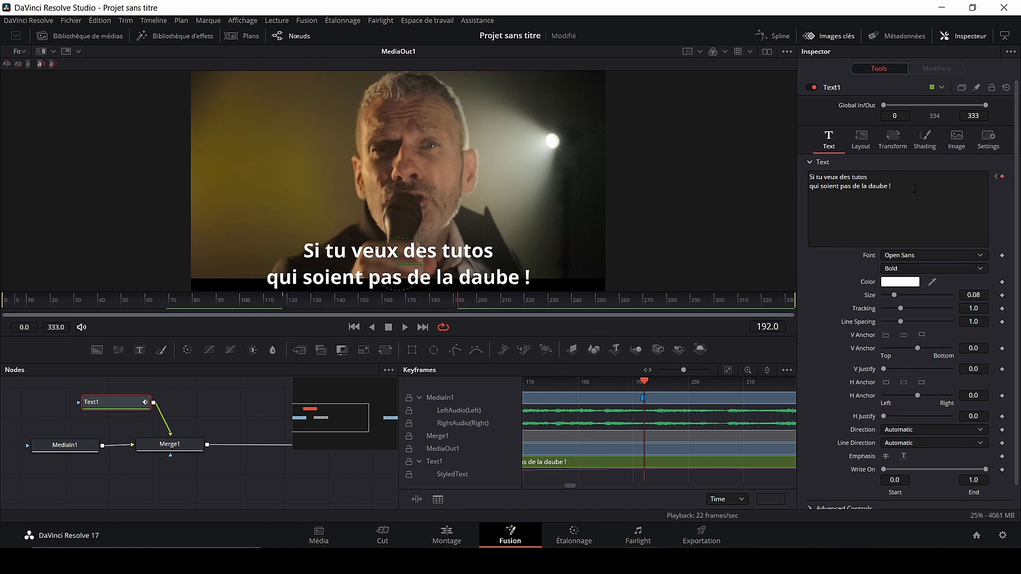
pyautogui.moveTo(892, 186); pyautogui.dragTo(808, 177)
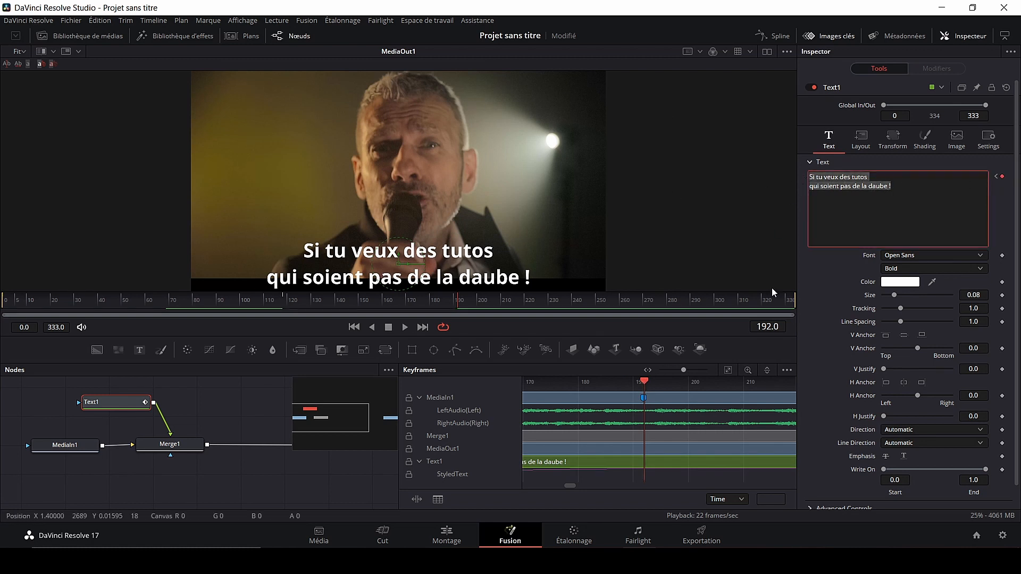
pyautogui.write("Viens sur Pix'n Light ! Yeh !")
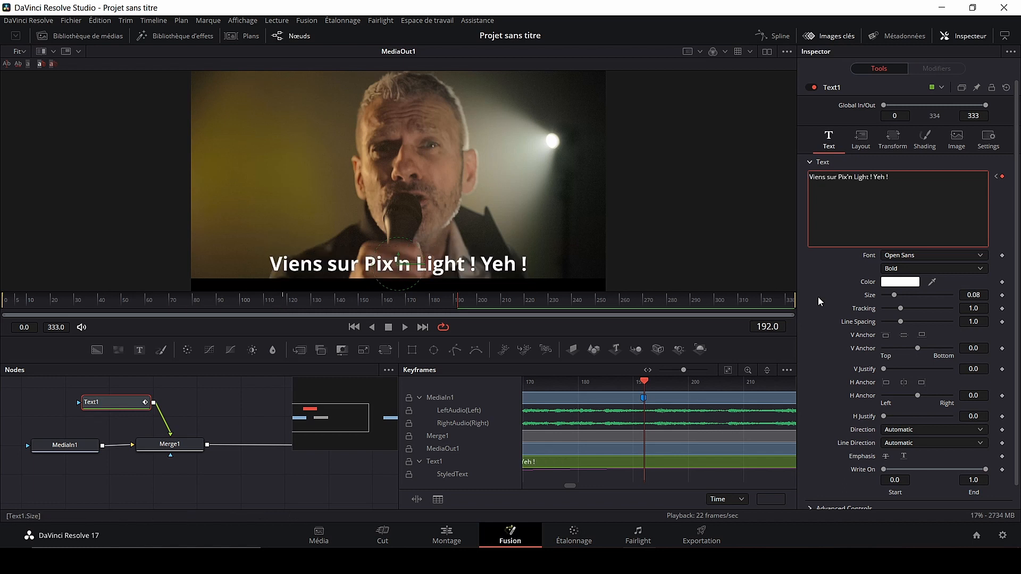
# Place the playhead on the marker at frame 243 and change Text1's text there to "Viens sur Pix'n Light ! Huum!"
pyautogui.click(404, 327)
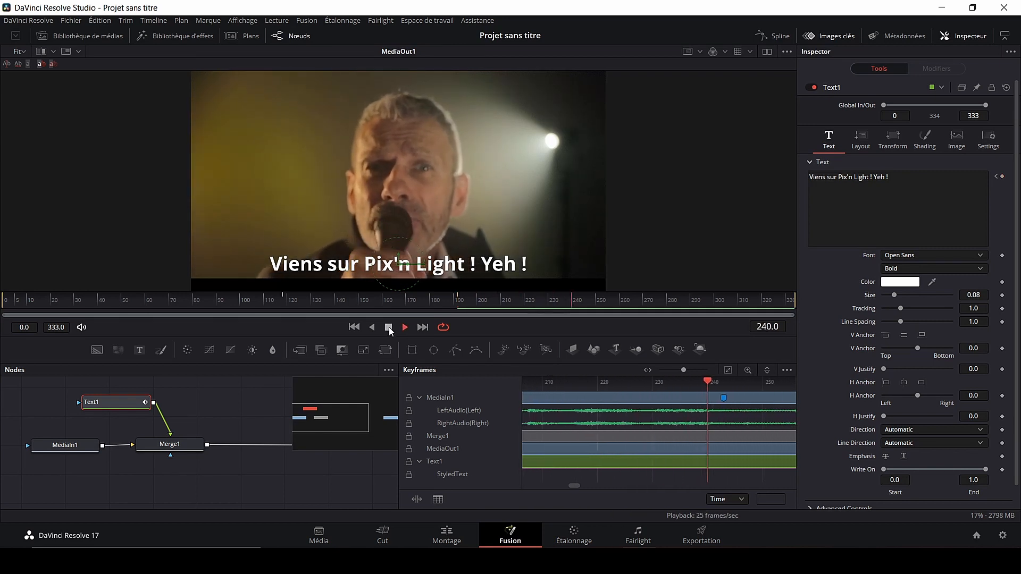
pyautogui.click(389, 327)
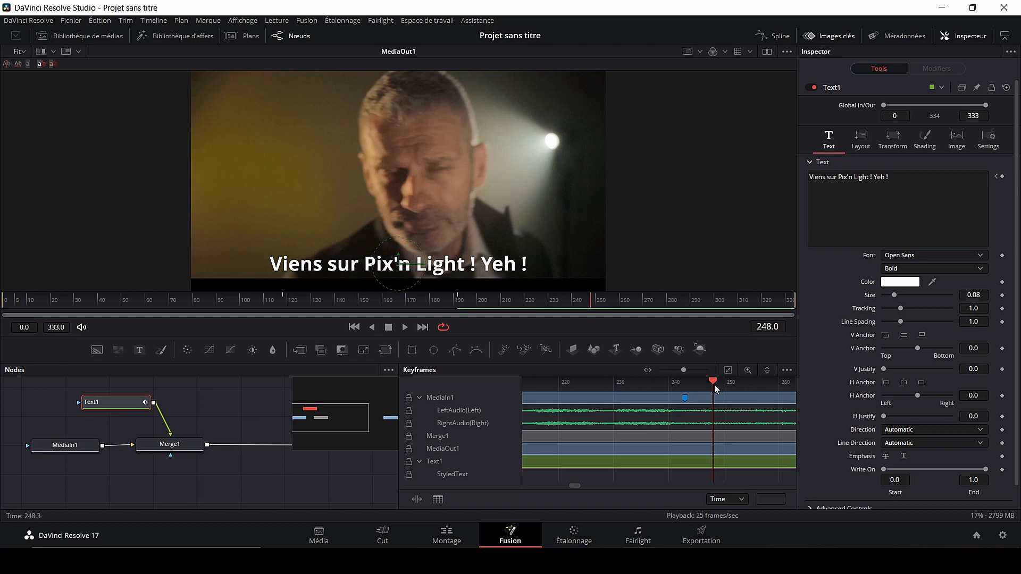
pyautogui.moveTo(712, 380); pyautogui.dragTo(685, 380)
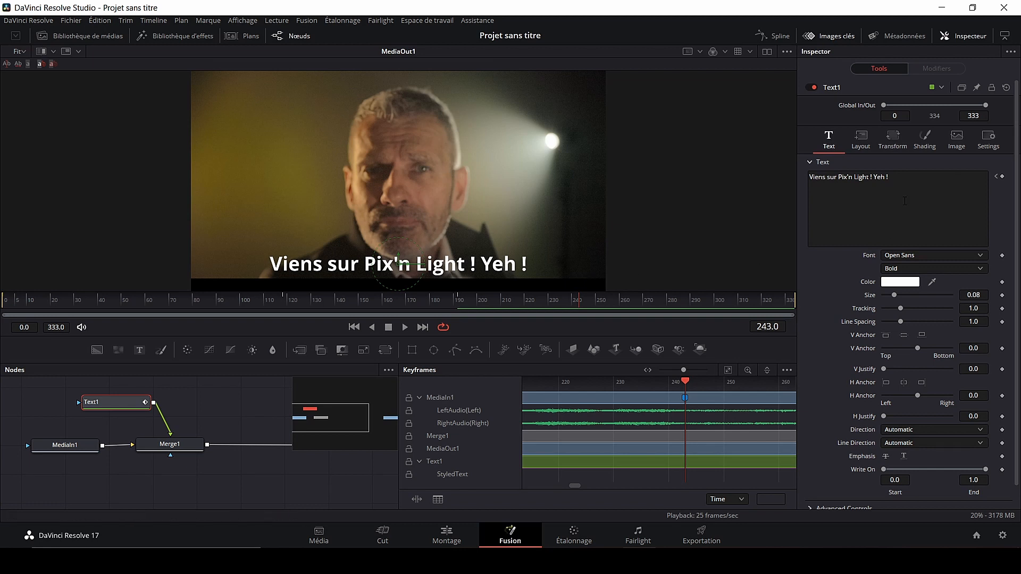
pyautogui.click(900, 180)
pyautogui.moveTo(893, 179); pyautogui.dragTo(807, 178)
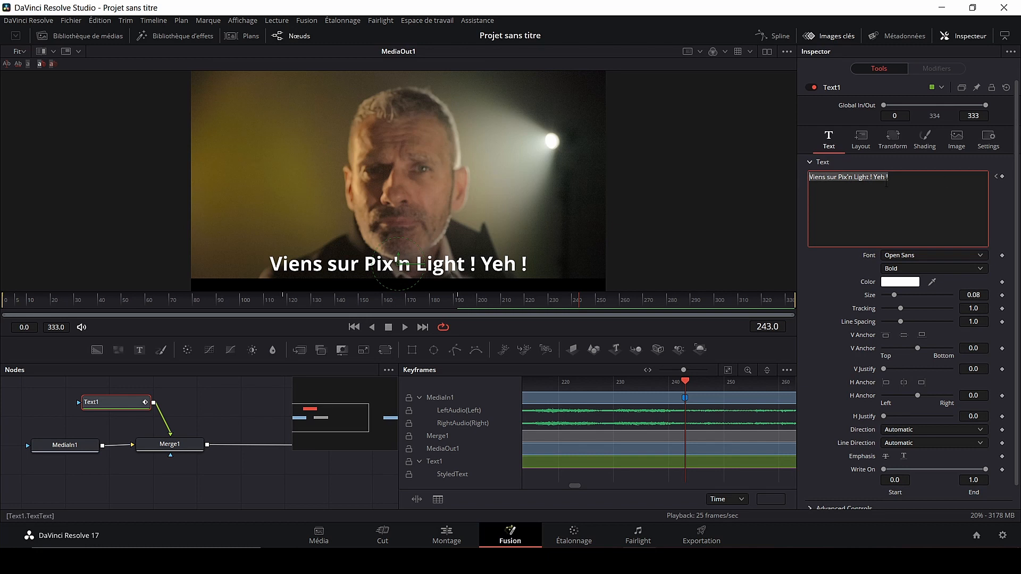
pyautogui.write("Viens sur Pix'n Light ! Huum!")
# Play the composition to check the sequence of lyric lines and save the project
pyautogui.click(405, 327)
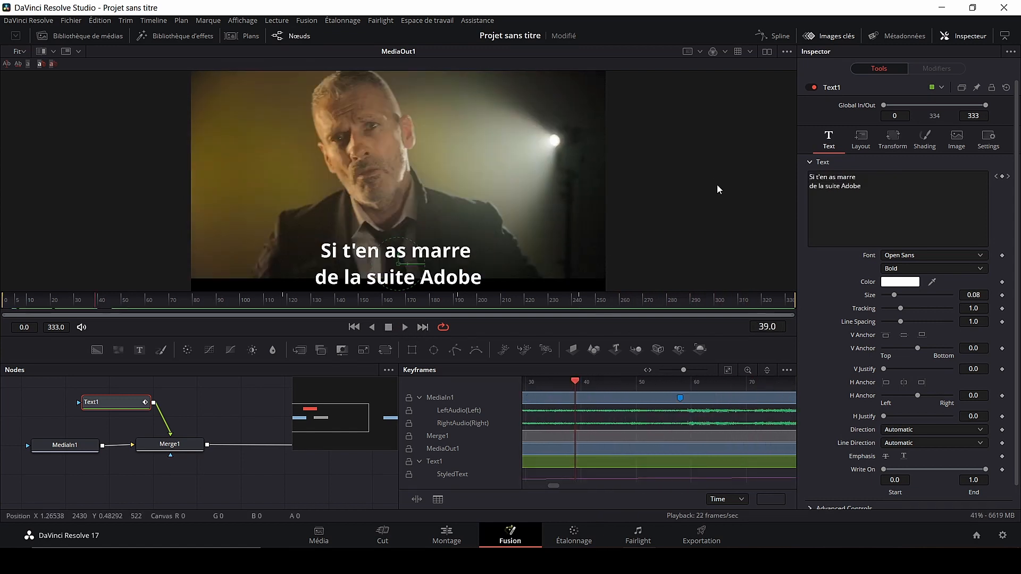
pyautogui.hotkey('ctrl', 's')
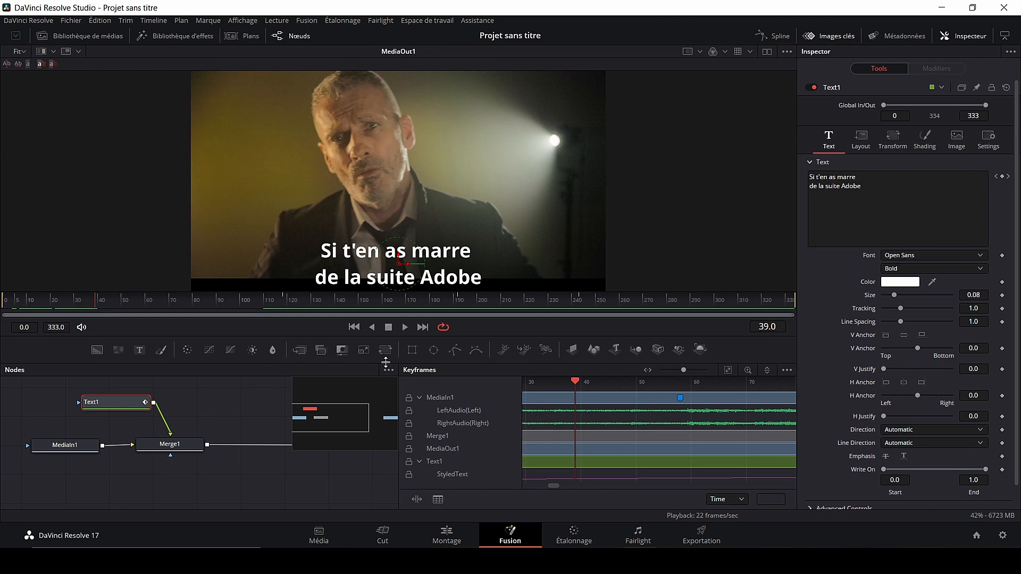
# Paste a copy of the Text1 node into the node graph and arrange the two text nodes side by side
pyautogui.click(208, 397)
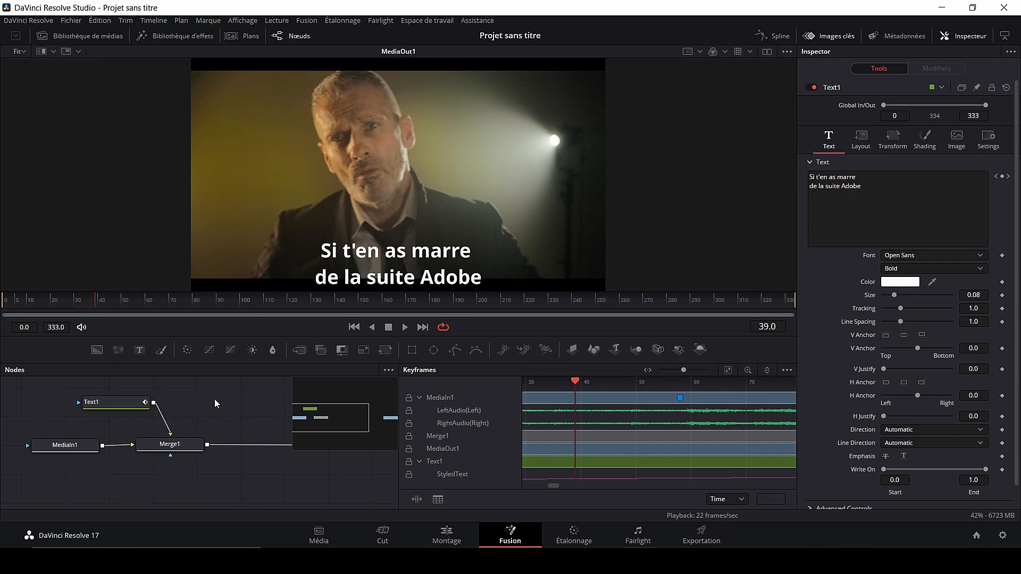
pyautogui.hotkey('ctrl', 'v')
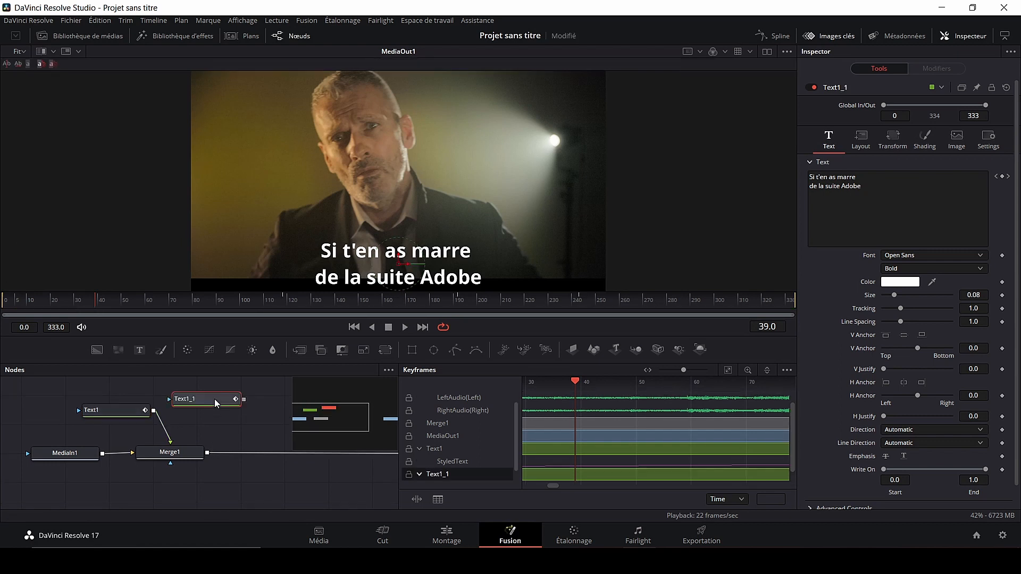
pyautogui.moveTo(215, 402)
pyautogui.moveTo(219, 402); pyautogui.dragTo(234, 401)
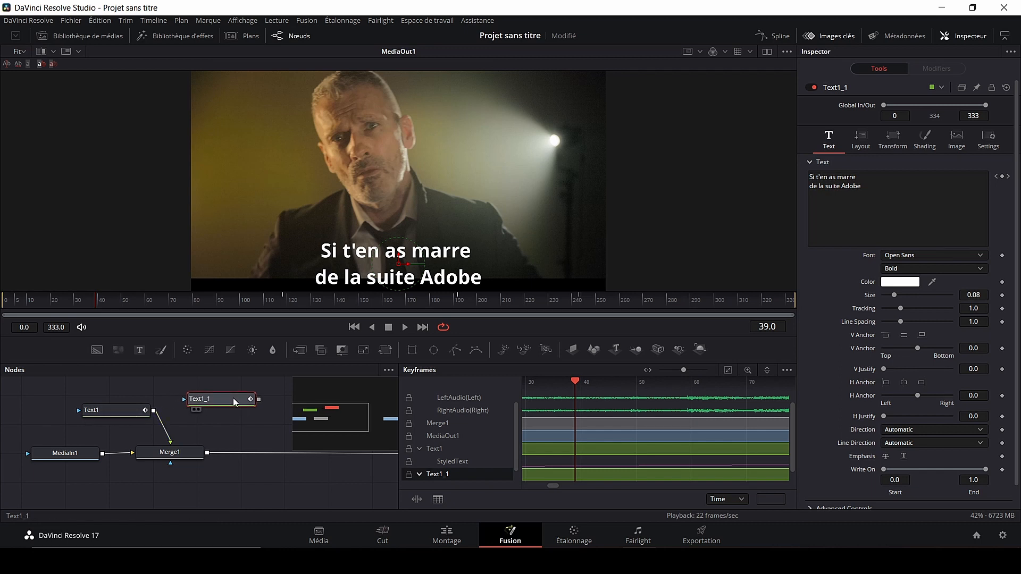
pyautogui.moveTo(128, 418)
pyautogui.mouseDown()
pyautogui.moveTo(152, 402)
pyautogui.moveTo(131, 404)
pyautogui.mouseUp()
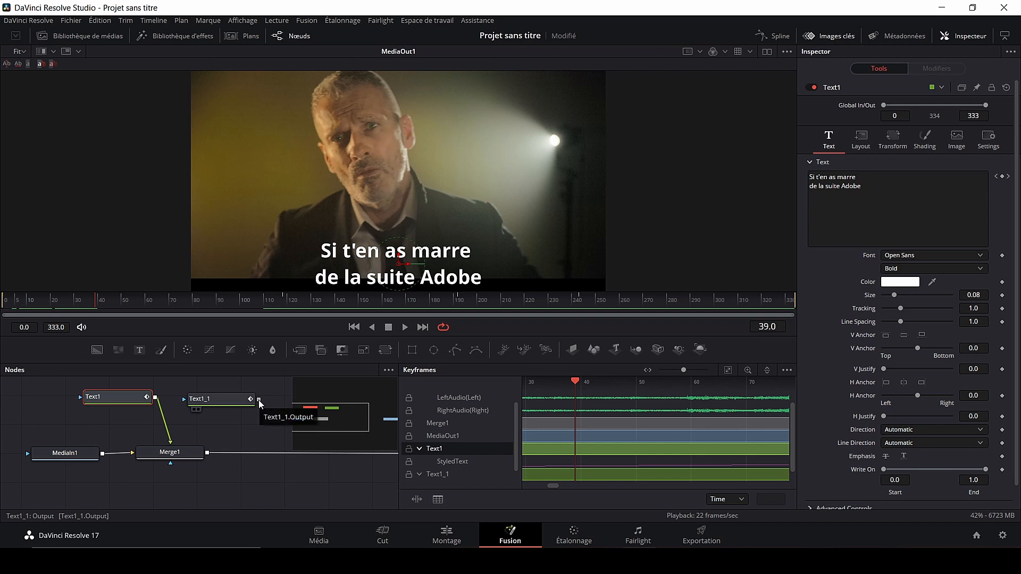
# Merge the Text1_1 copy over Merge1's output and align both text nodes above their merge nodes
pyautogui.moveTo(260, 403); pyautogui.dragTo(275, 420)
pyautogui.moveTo(208, 455); pyautogui.dragTo(207, 455)
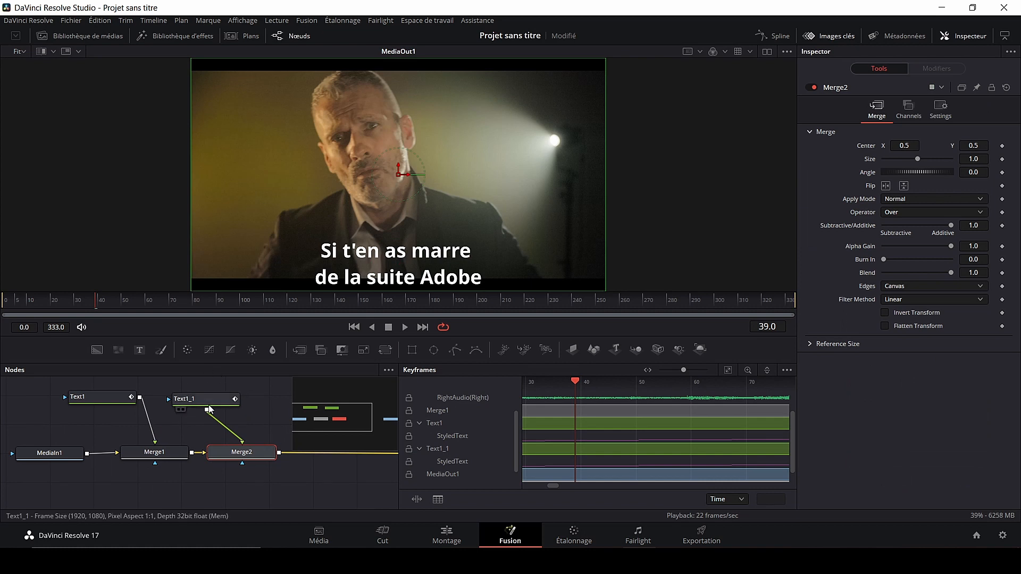
pyautogui.moveTo(216, 400); pyautogui.dragTo(248, 397)
pyautogui.moveTo(113, 396); pyautogui.dragTo(157, 395)
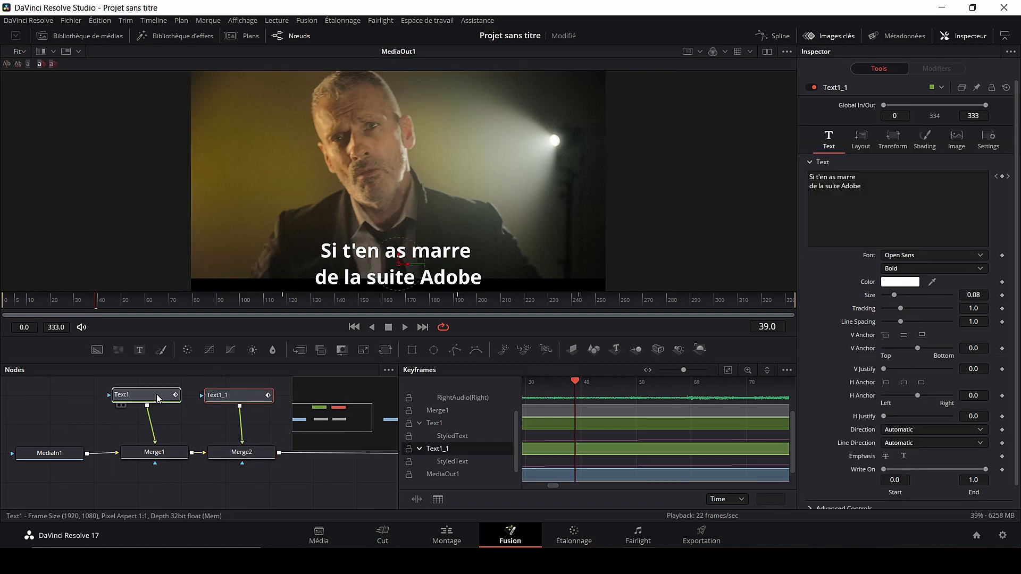
# Change the text colour of the Text1_1 node from white to light blue
pyautogui.click(237, 399)
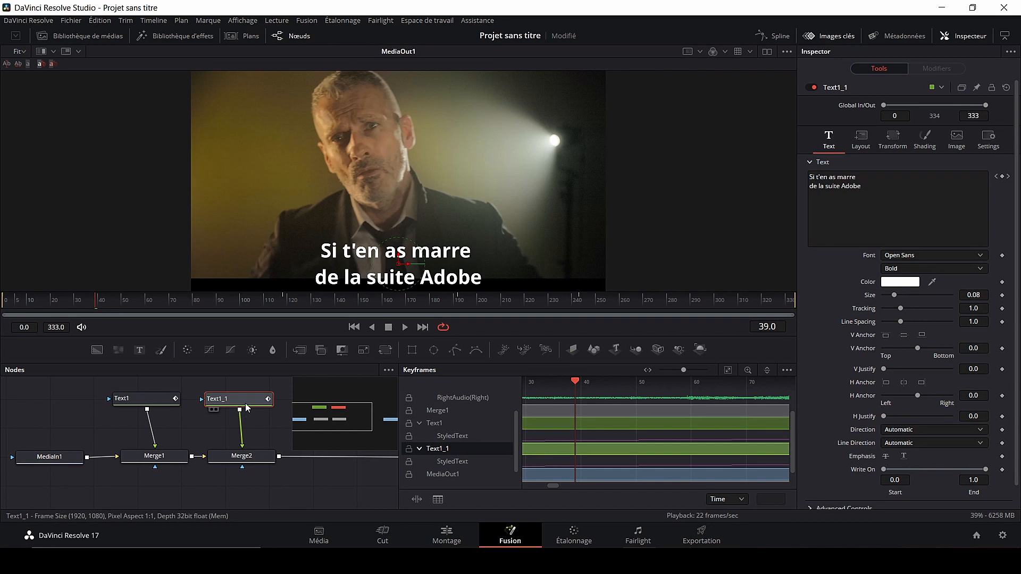
pyautogui.click(913, 284)
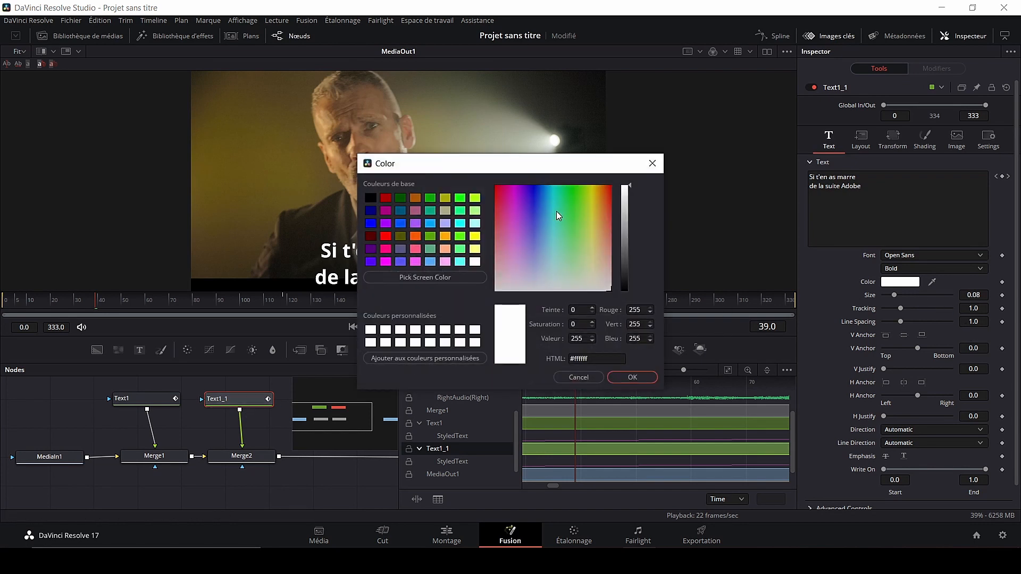
pyautogui.click(545, 222)
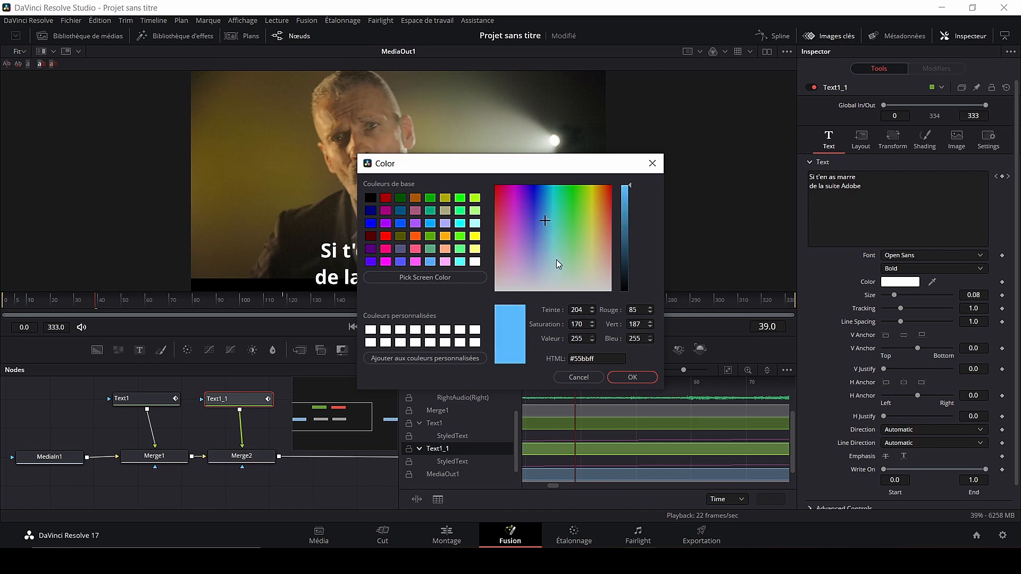
pyautogui.click(550, 232)
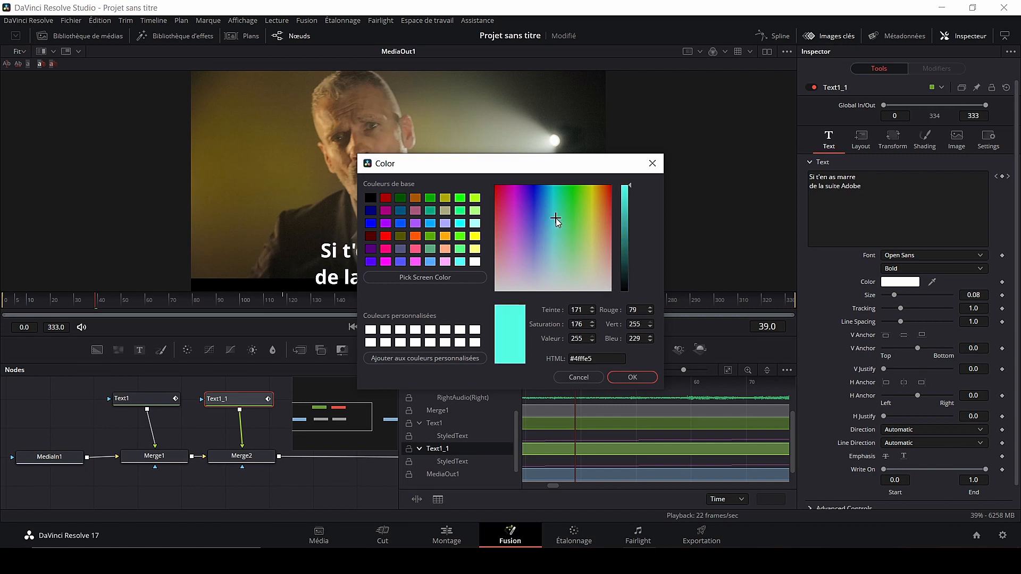
pyautogui.click(641, 379)
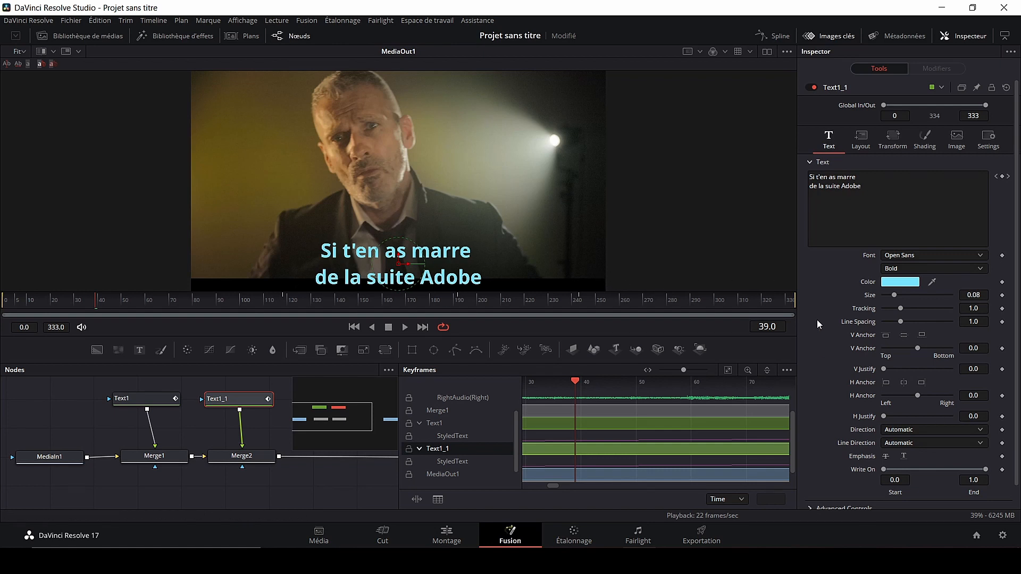
# Try out different Write On end values on Text1_1 to preview the progressive colouring, and restore the end to 1.0
pyautogui.scroll(-1, 817, 320)
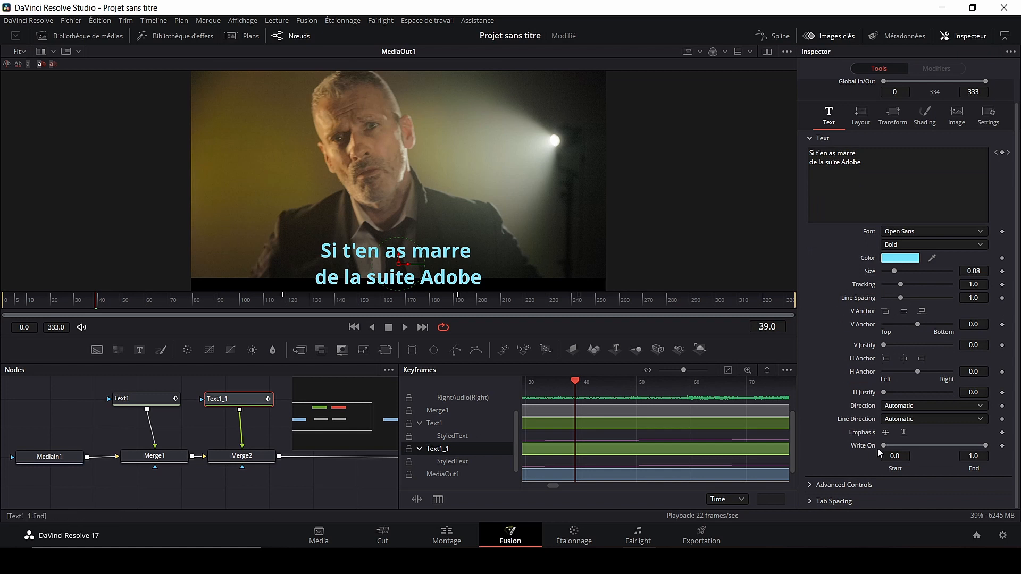
pyautogui.moveTo(982, 446); pyautogui.dragTo(943, 447)
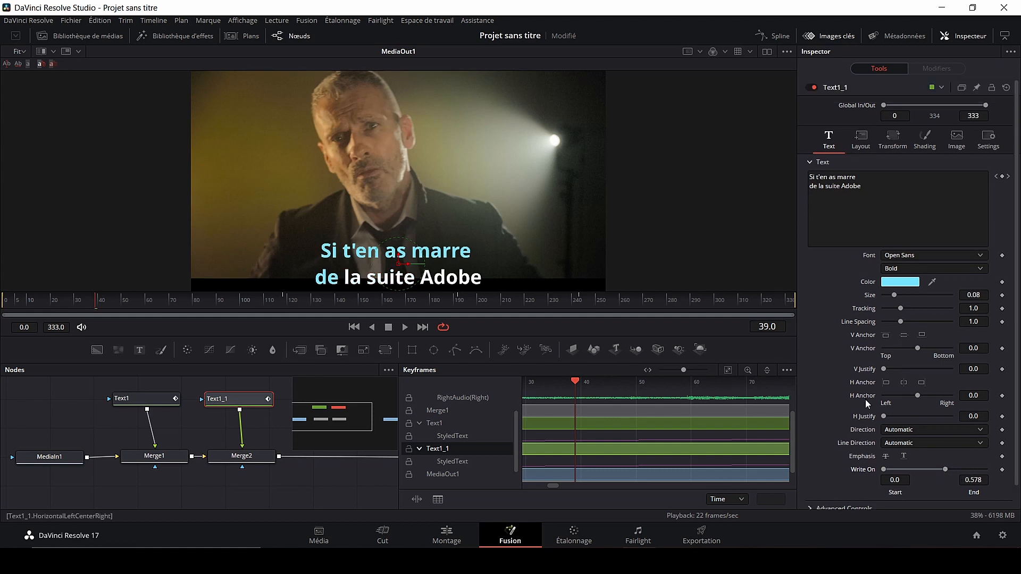
pyautogui.scroll(-1, 895, 292)
pyautogui.moveTo(945, 445); pyautogui.dragTo(909, 448)
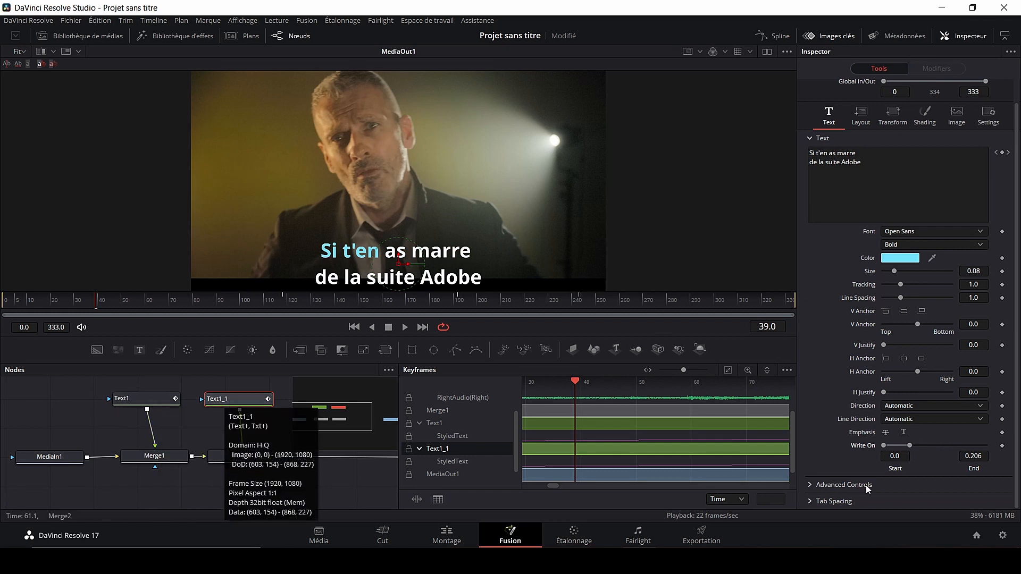
pyautogui.moveTo(911, 445); pyautogui.dragTo(1000, 451)
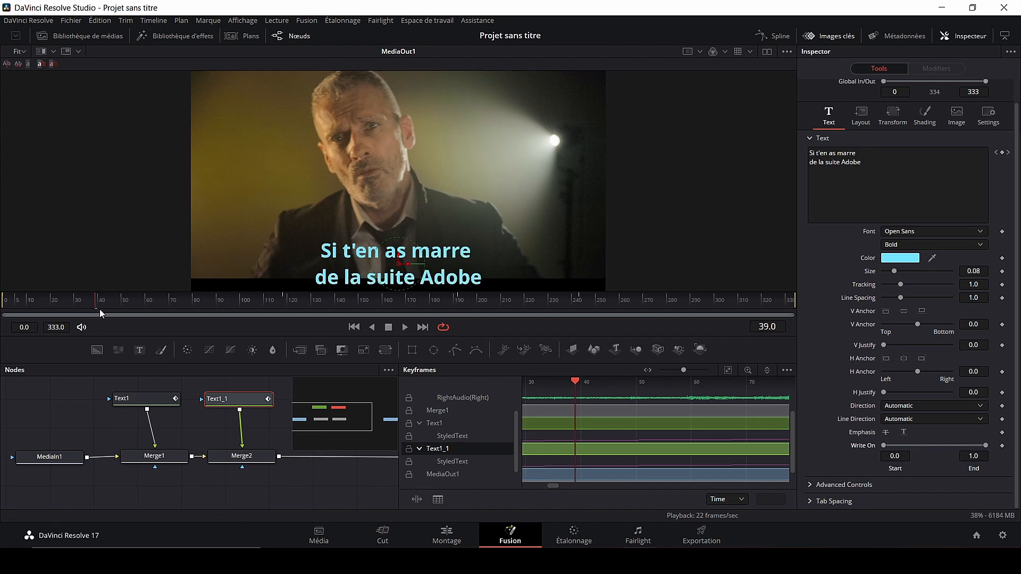
# At frame 0, set Text1_1's Write On end to 0.0 and add a keyframe on Write On
pyautogui.click(354, 327)
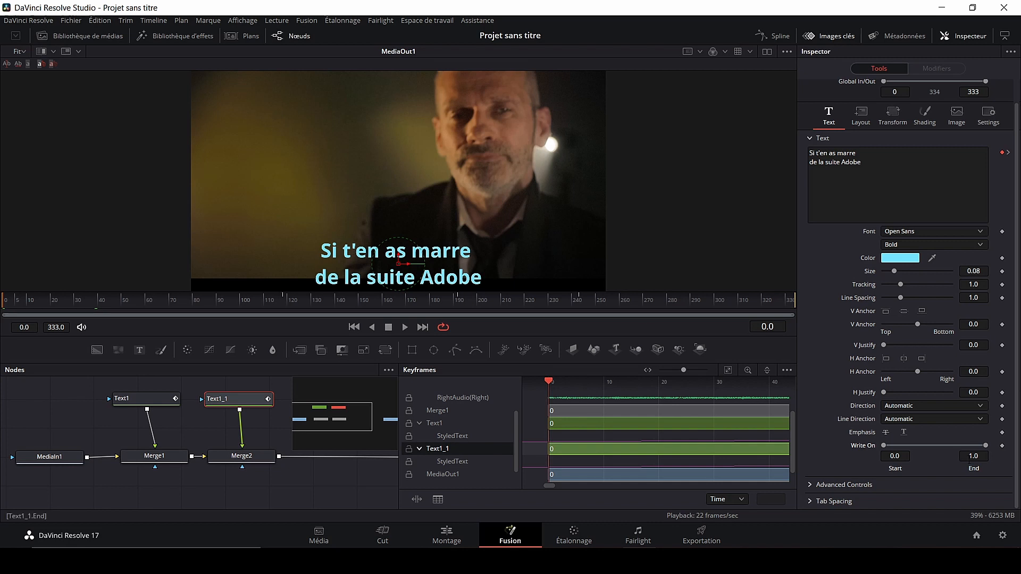
pyautogui.moveTo(985, 446); pyautogui.dragTo(883, 449)
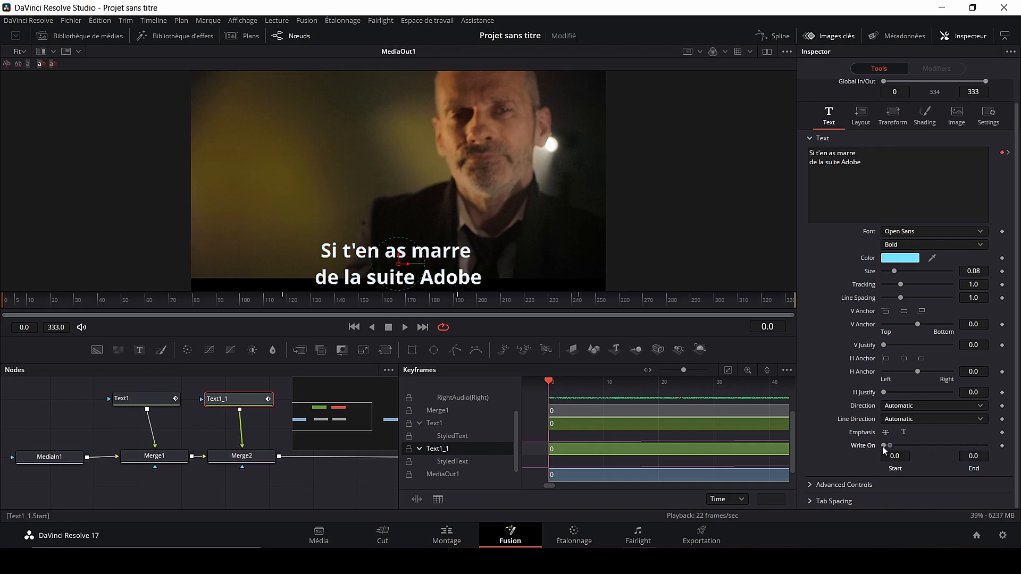
pyautogui.click(1002, 446)
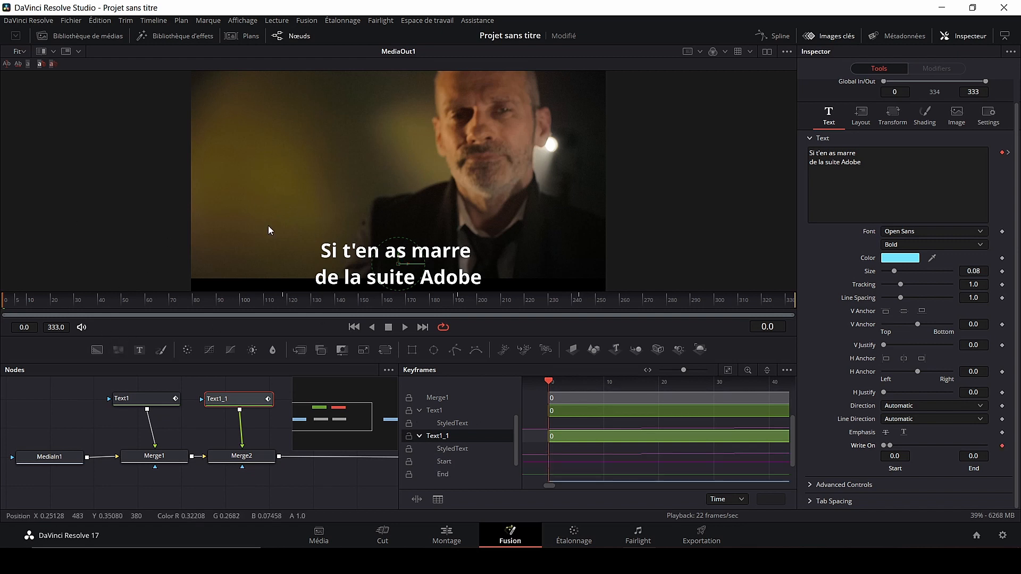
# Align the playhead with the marker at frame 58 and add a Write On keyframe on Text1_1 with the end kept at 0.0
pyautogui.click(405, 328)
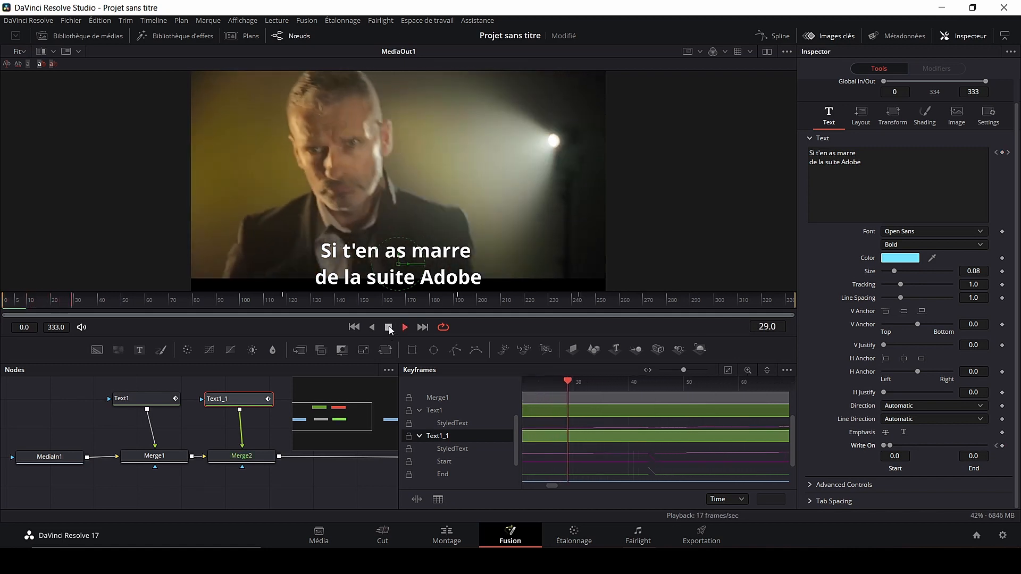
pyautogui.click(388, 327)
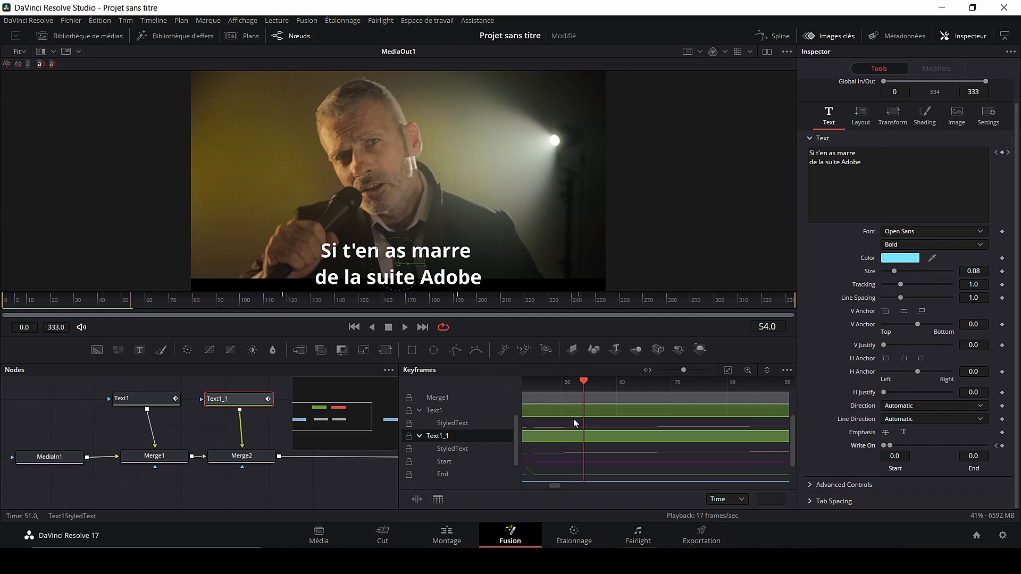
pyautogui.scroll(3, 568, 415)
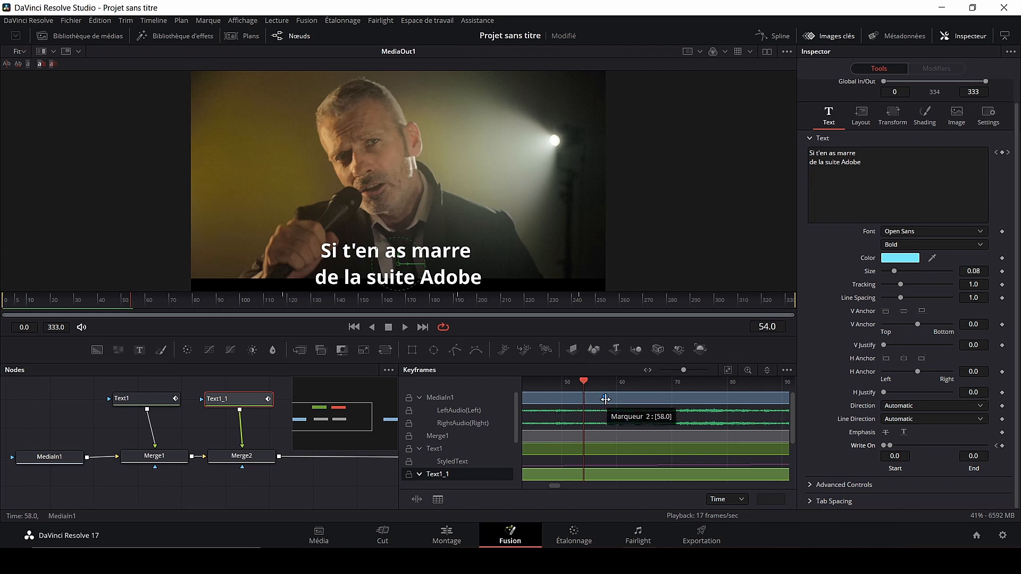
pyautogui.moveTo(584, 380); pyautogui.dragTo(603, 383)
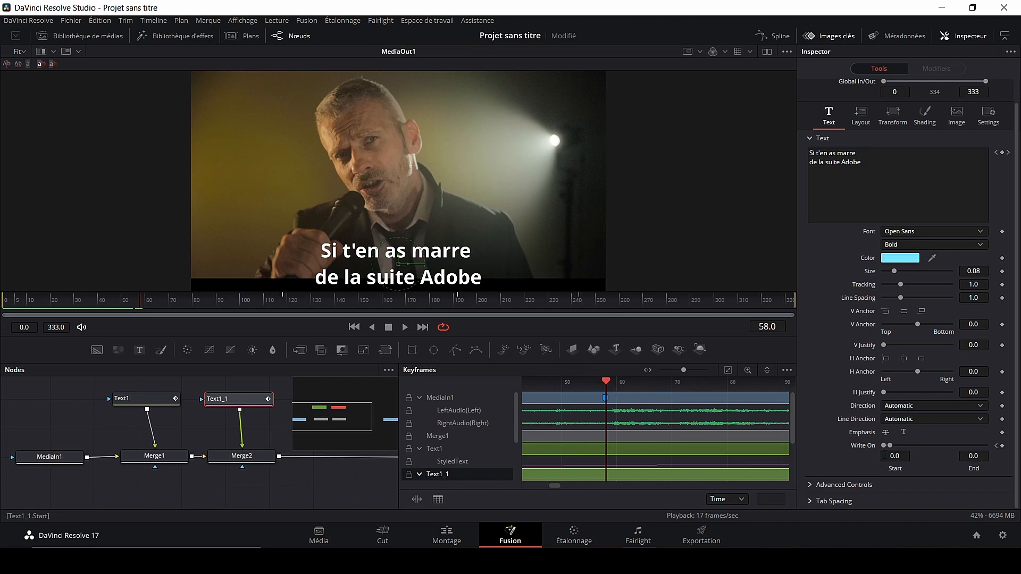
pyautogui.click(1003, 447)
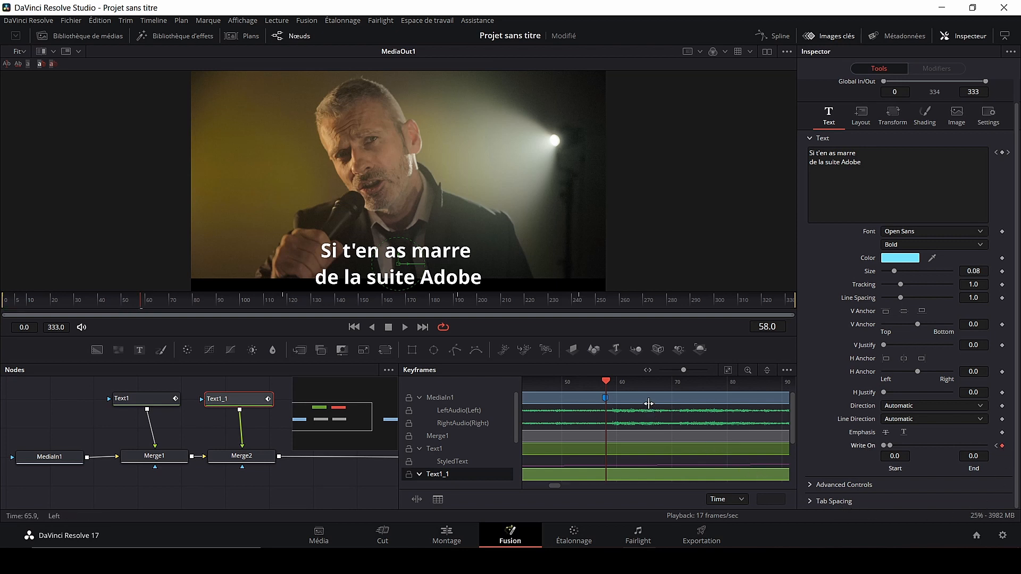
# Play on to the marker at frame 118, step back to frame 117 and set Text1_1's Write On end to 1.0
pyautogui.click(405, 328)
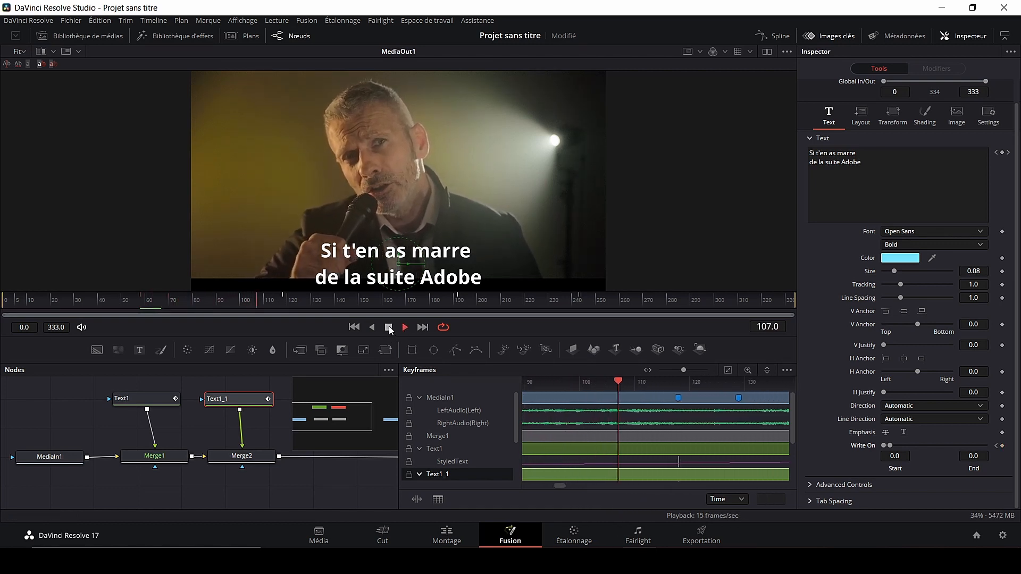
pyautogui.click(389, 327)
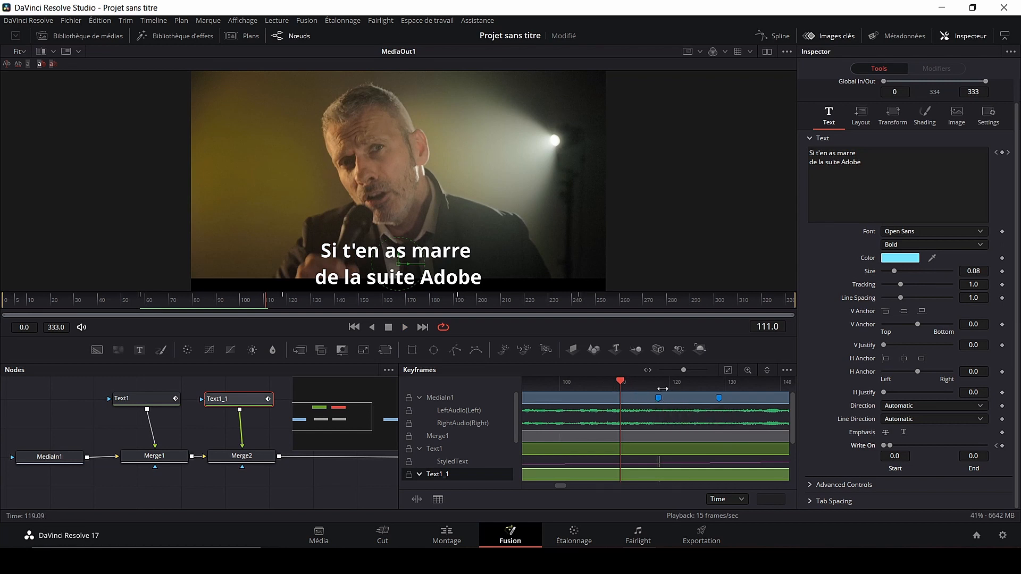
pyautogui.moveTo(620, 381); pyautogui.dragTo(661, 388)
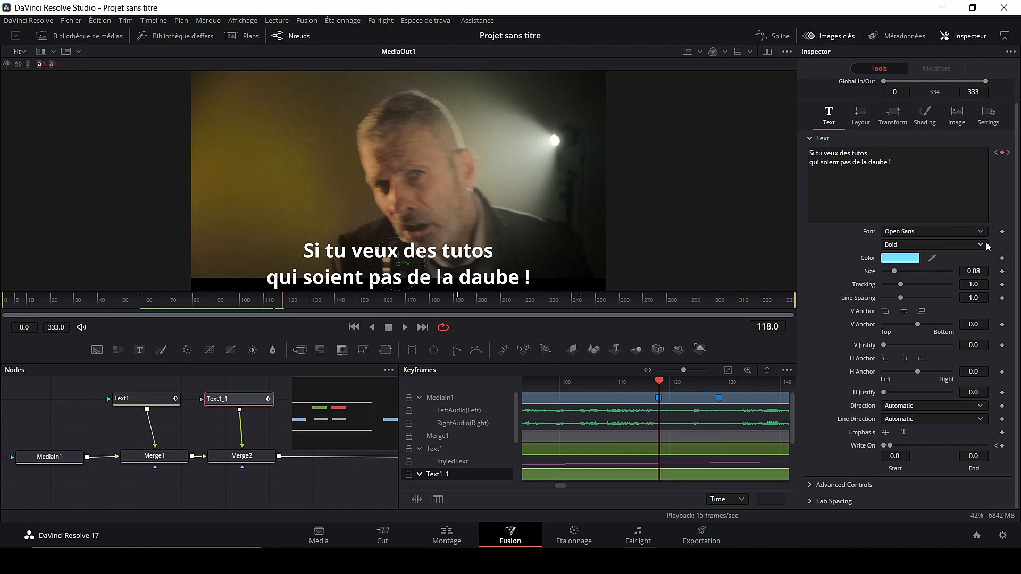
pyautogui.press('Left')
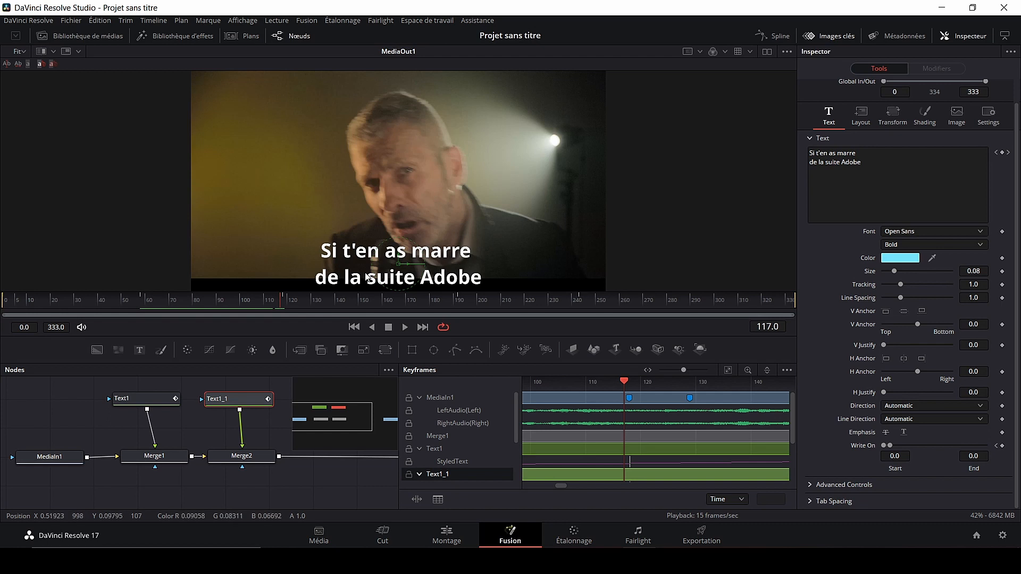
pyautogui.moveTo(889, 446); pyautogui.dragTo(1002, 447)
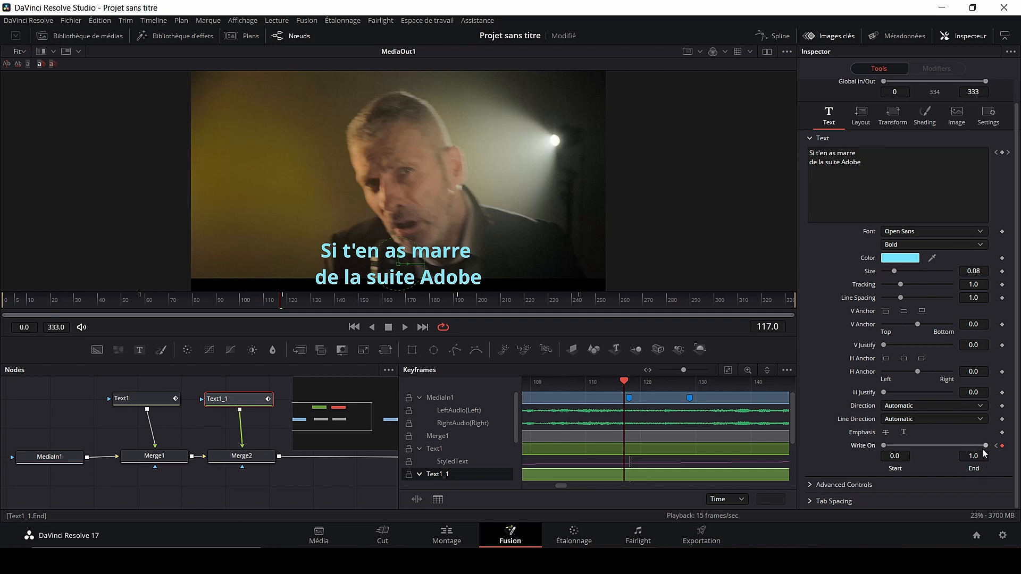
# Preview the progressive colouring of the first lyric by playing the composition from frame 0
pyautogui.click(356, 330)
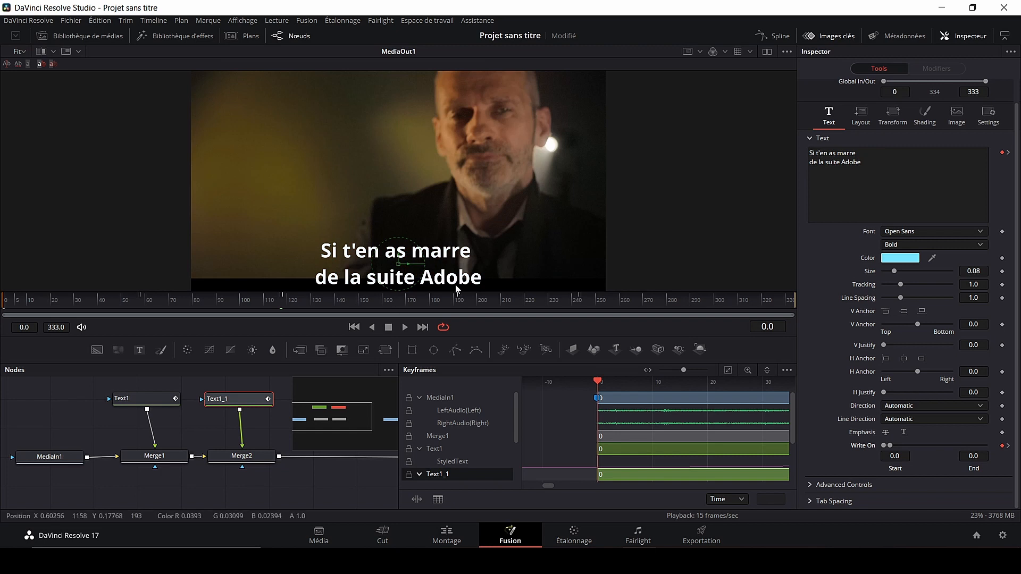
pyautogui.click(405, 328)
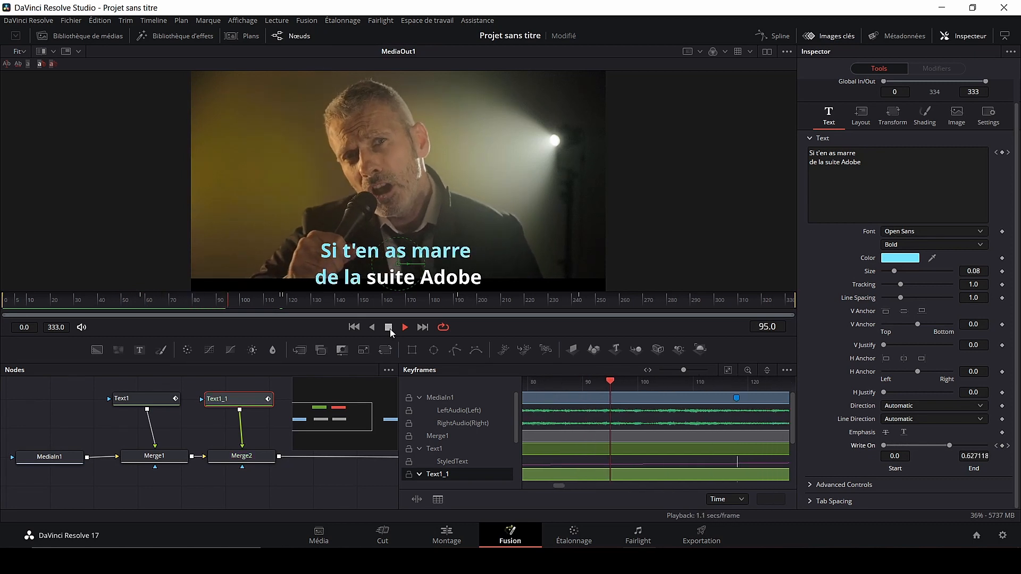
pyautogui.click(389, 327)
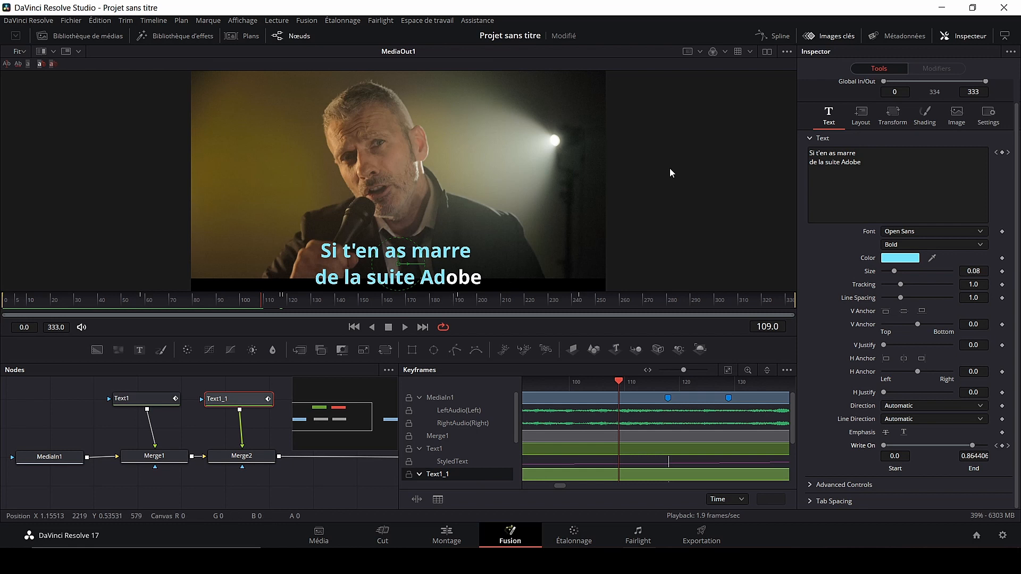
# Turn off High Quality for viewer playback and replay the first lyric from frame 33
pyautogui.rightClick(602, 326)
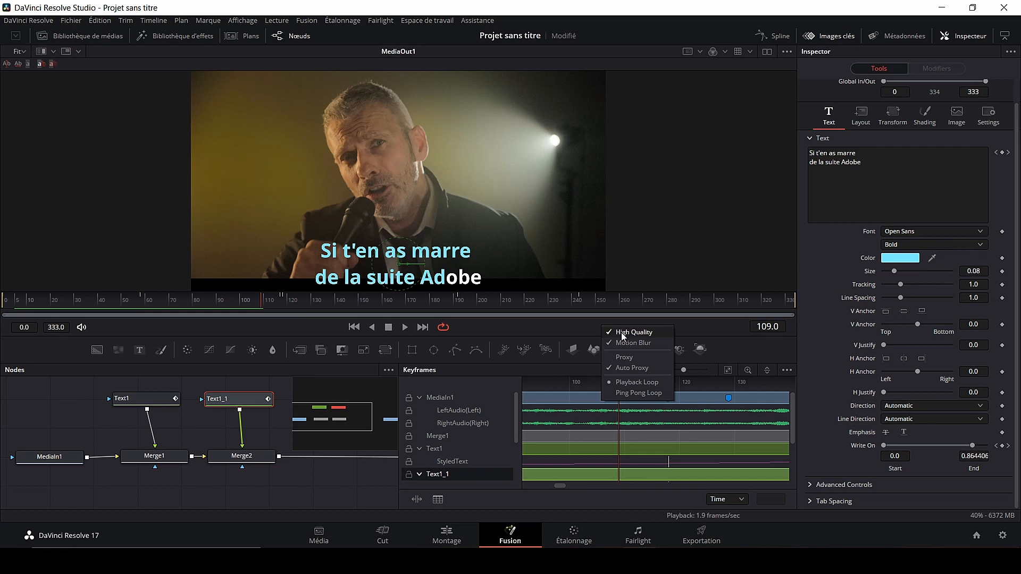
pyautogui.click(621, 333)
pyautogui.click(83, 304)
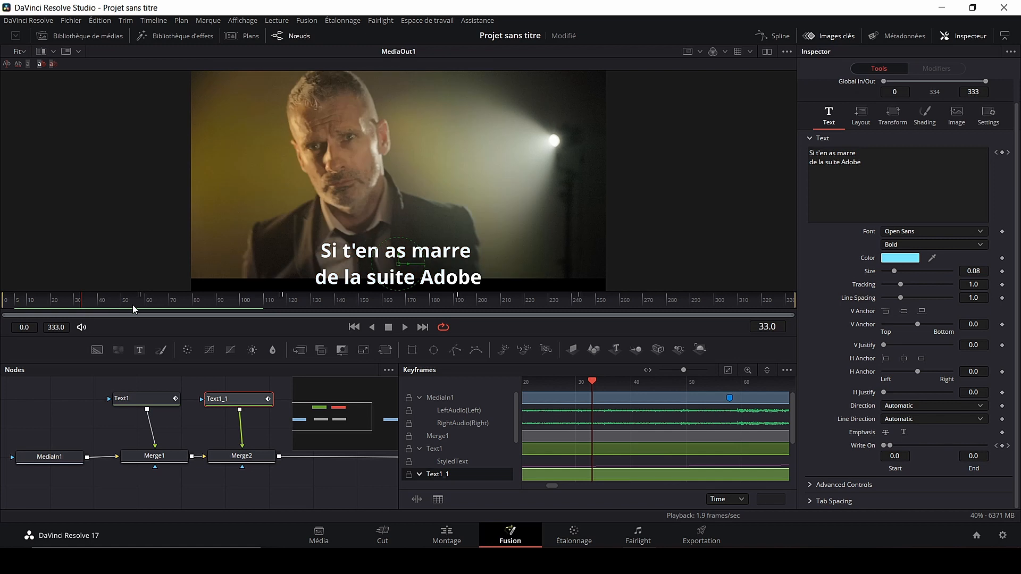
pyautogui.click(404, 326)
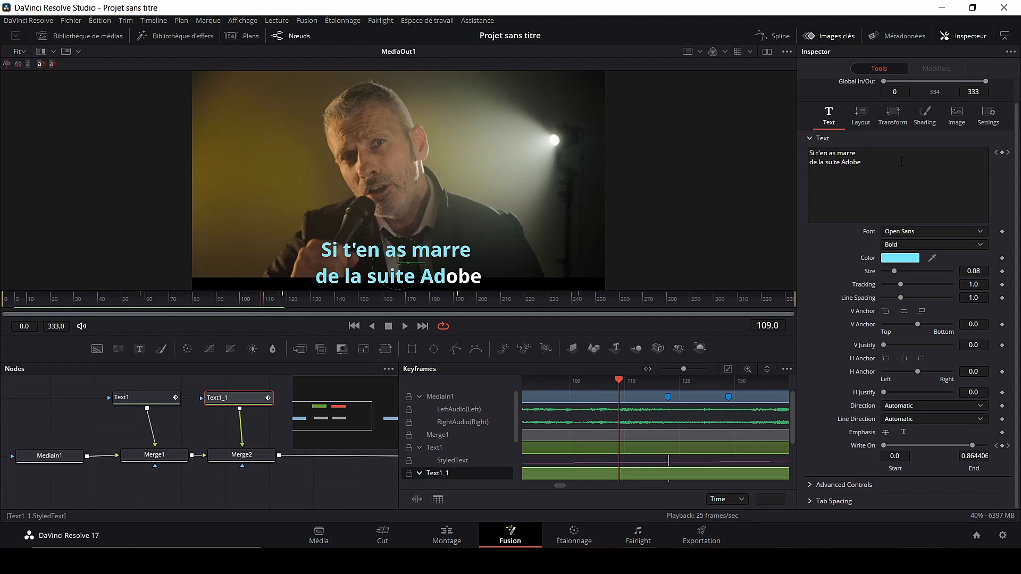
# At Text1_1's text keyframe on frame 0, change the lyric to "Si t'en as un peu" and "marre de la suite Adobe" on two lines
pyautogui.click(996, 152)
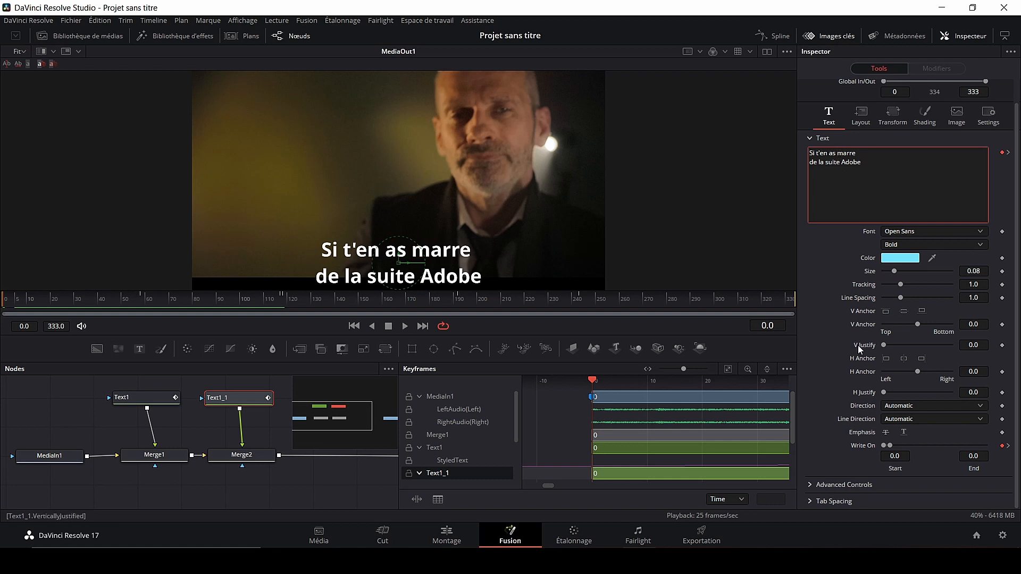
pyautogui.write('un peu')
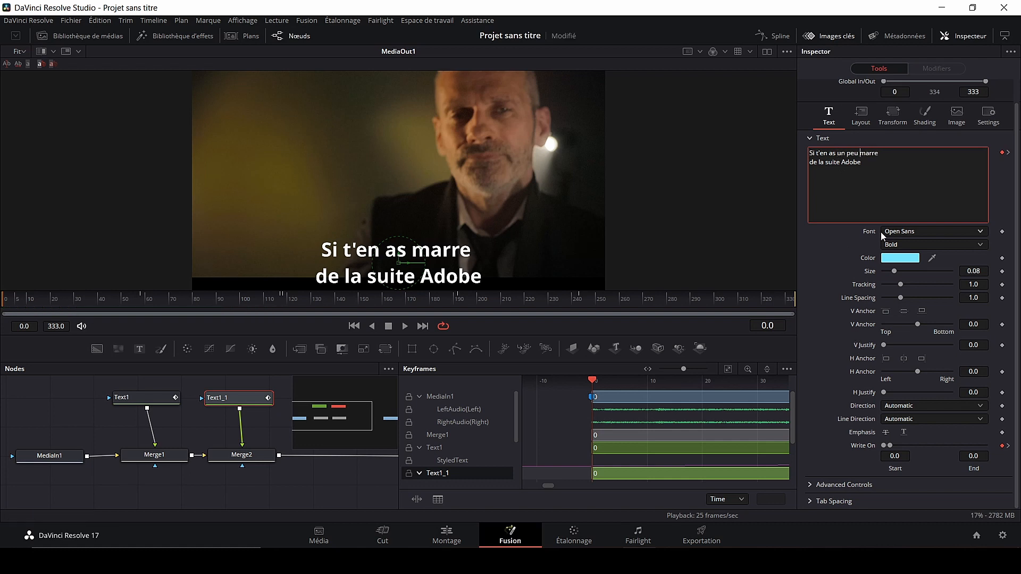
pyautogui.press('Return')
pyautogui.press('Delete')
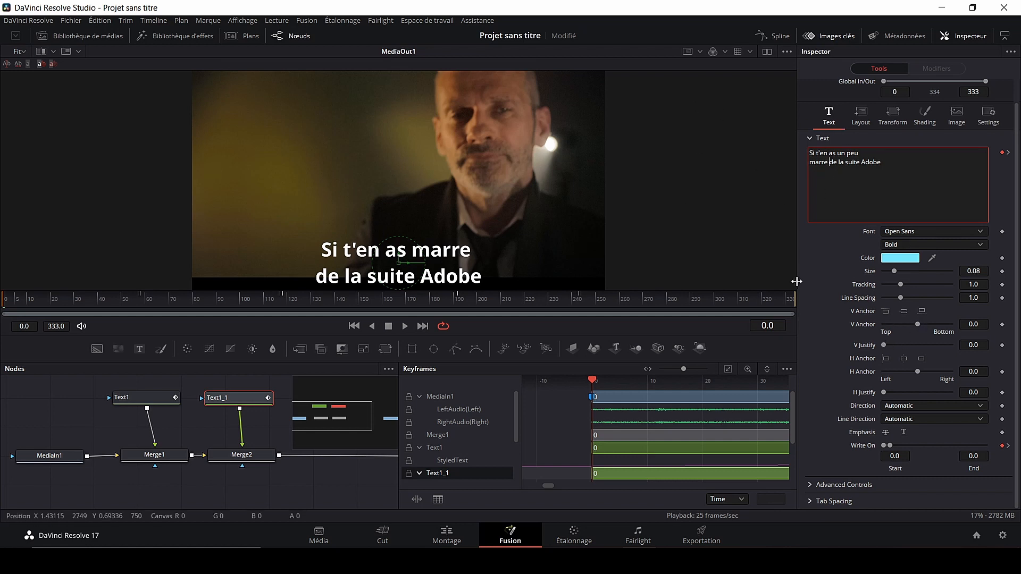
pyautogui.click(825, 257)
pyautogui.click(97, 302)
pyautogui.moveTo(97, 302)
pyautogui.mouseDown()
pyautogui.moveTo(264, 310)
pyautogui.moveTo(85, 307)
pyautogui.mouseUp()
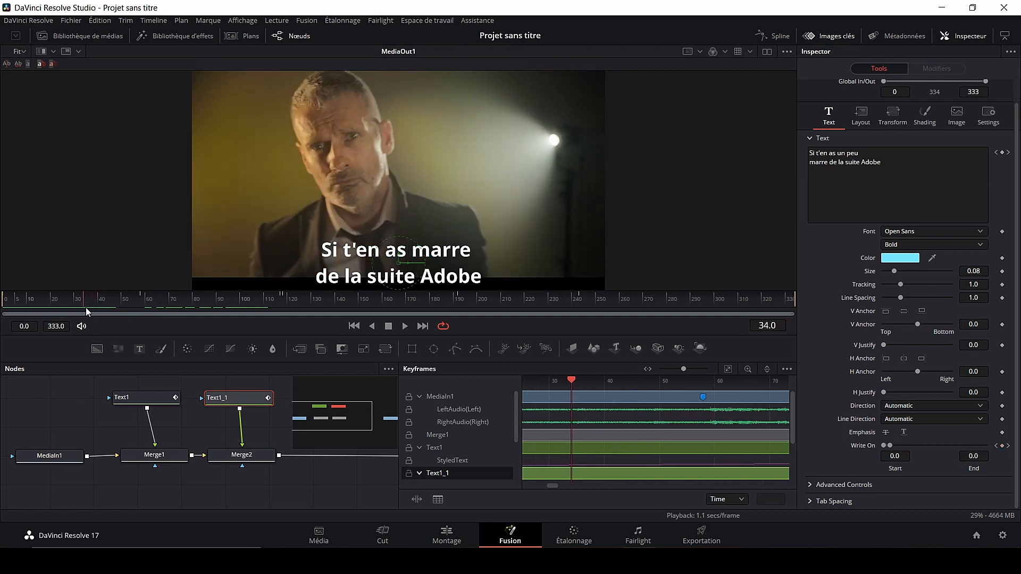
# Give the Text1 node's first lyric the same two lines, "Si t'en as un peu" and "marre de la suite Adobe"
pyautogui.click(144, 401)
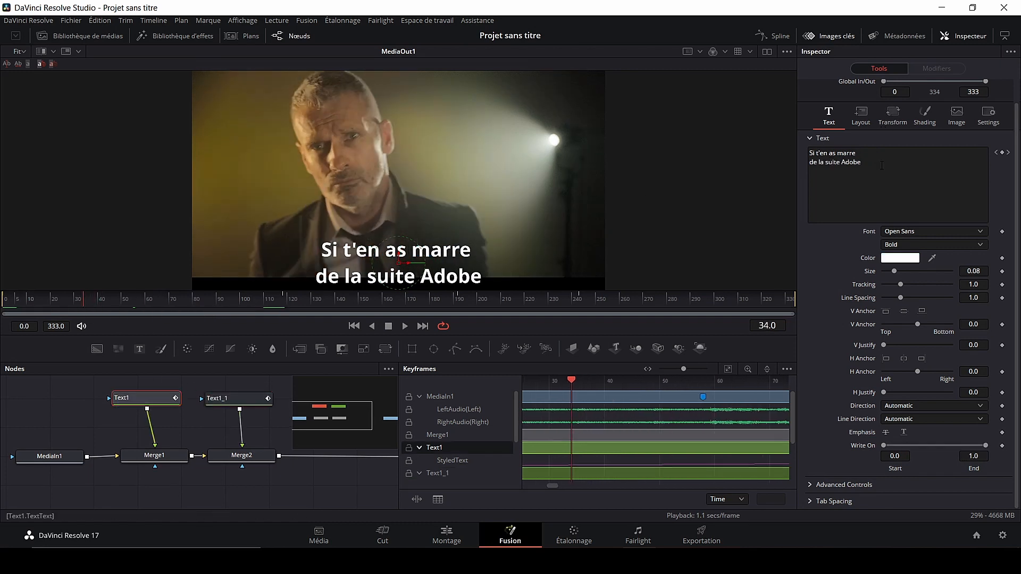
pyautogui.press('Home')
pyautogui.click(1001, 153)
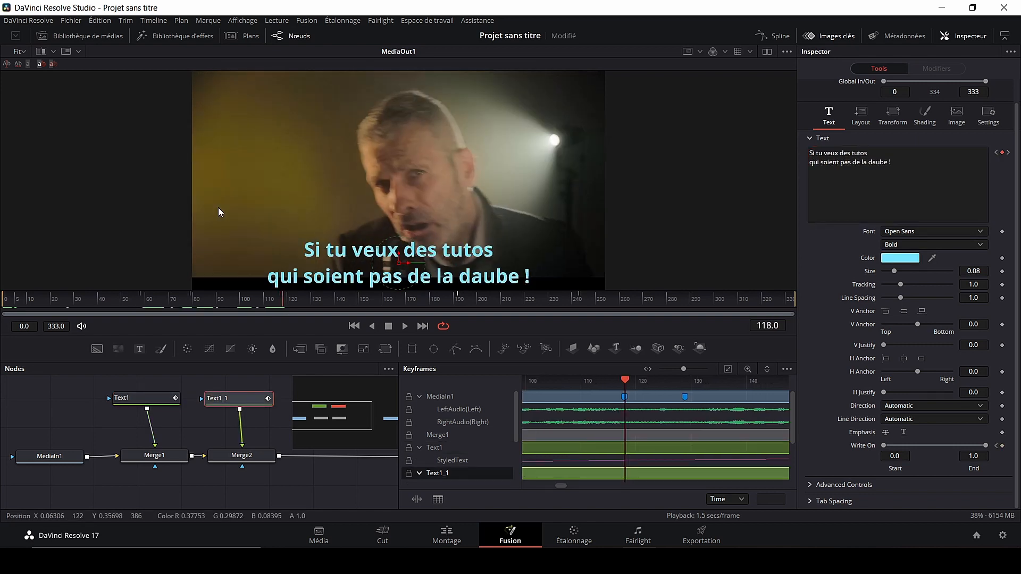
# Reset Text1_1's Write On end to 0.0 at frame 118 and add a matching Write On keyframe at the marker on frame 129
pyautogui.hotkey('ctrl', 'z')
pyautogui.hotkey('ctrl', 'shift', 'z')
pyautogui.press('Left')
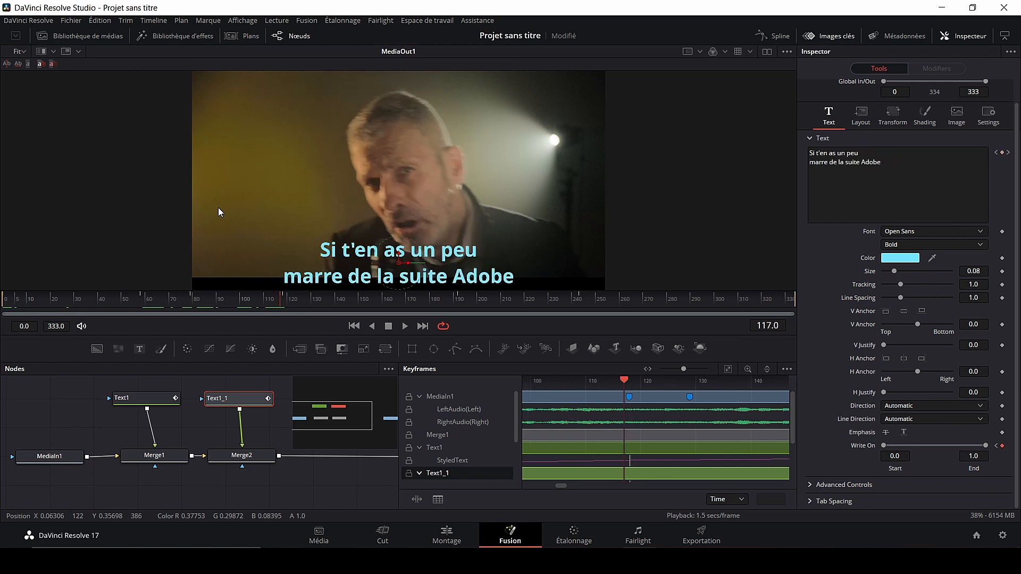
pyautogui.press('Right')
pyautogui.press('Left')
pyautogui.press('Right')
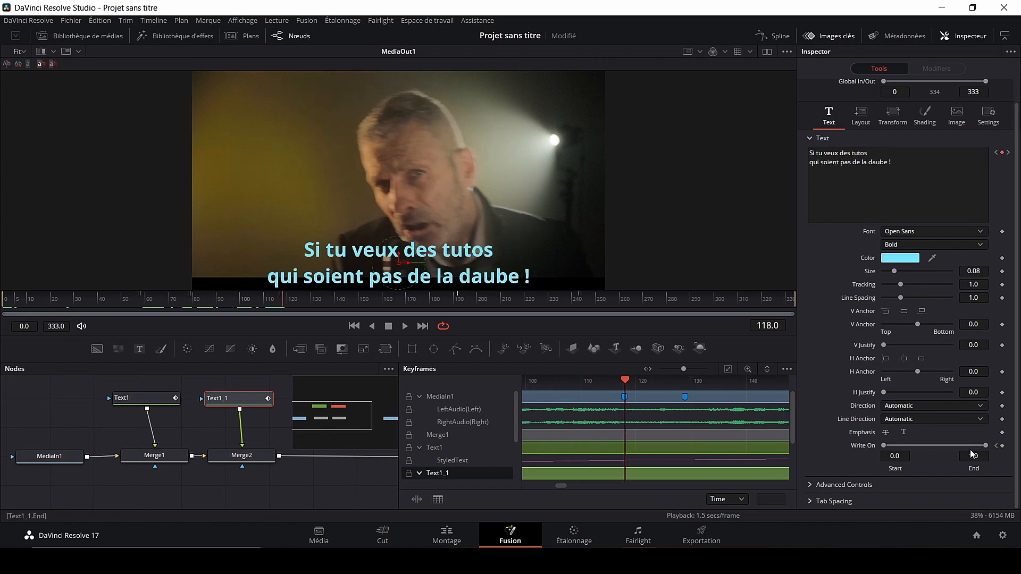
pyautogui.moveTo(985, 447); pyautogui.dragTo(889, 446)
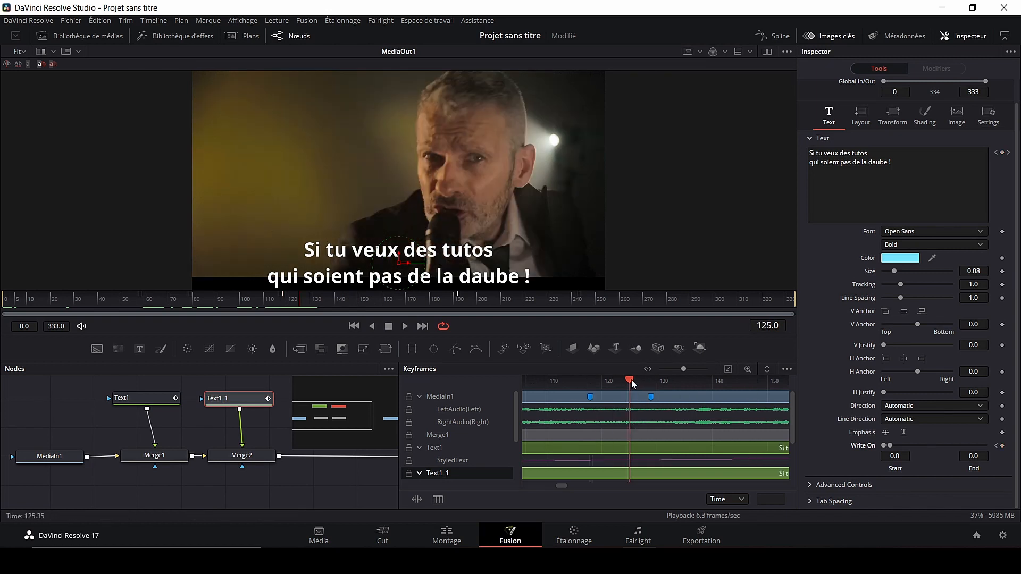
pyautogui.moveTo(630, 381); pyautogui.dragTo(653, 384)
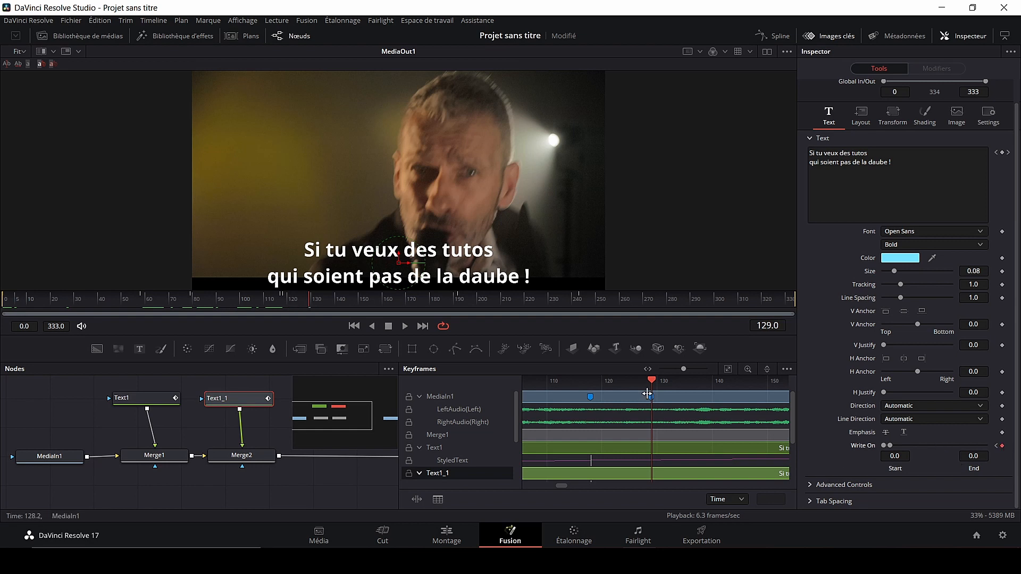
# Move to the marker at frame 192 and raise Text1_1's Write On end to about 0.97
pyautogui.hscroll(2, 629, 411)
pyautogui.hscroll(2, 629, 411)
pyautogui.hscroll(2, 629, 411)
pyautogui.hscroll(2, 628, 412)
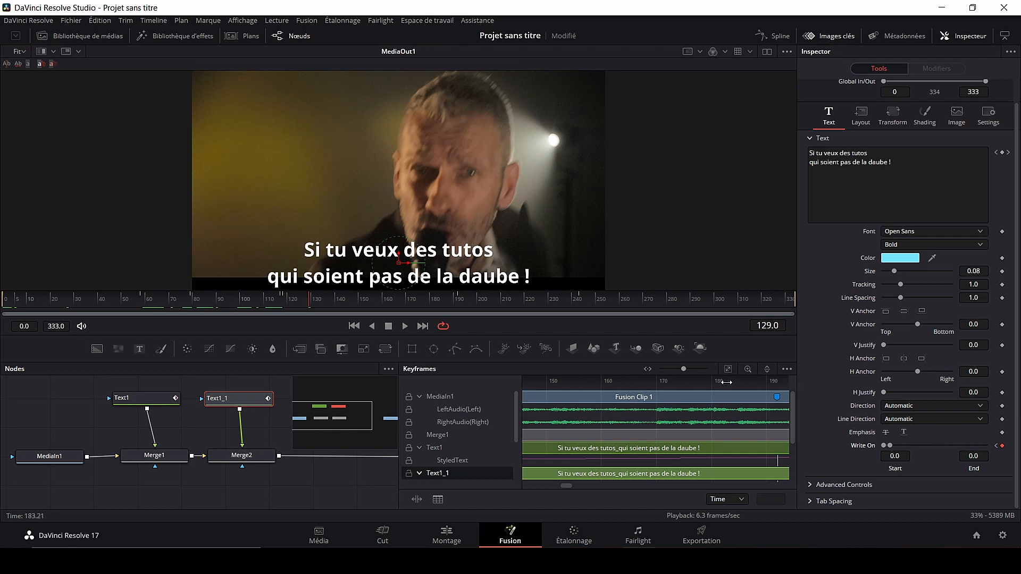
pyautogui.moveTo(311, 302); pyautogui.dragTo(451, 313)
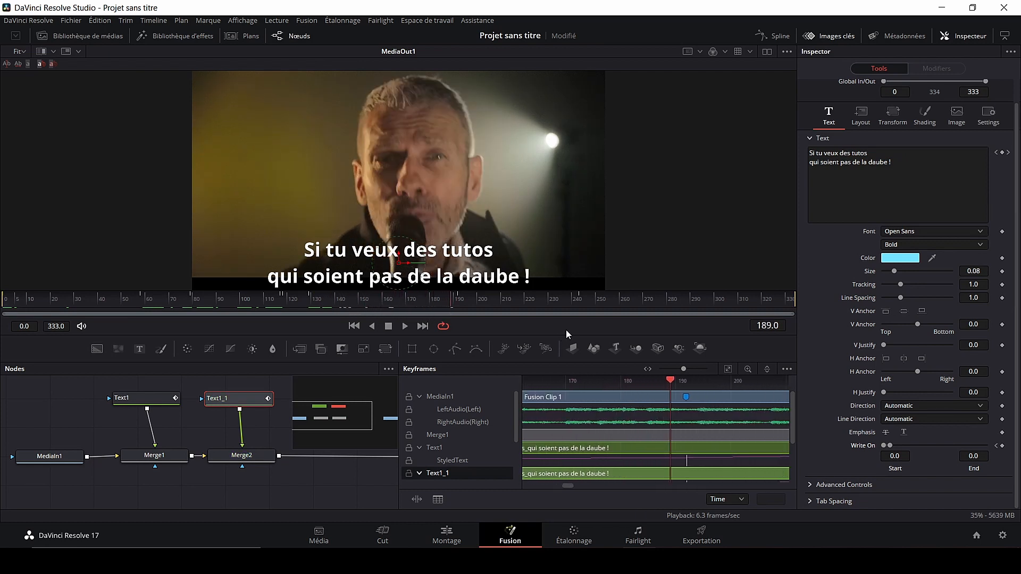
pyautogui.moveTo(671, 382); pyautogui.dragTo(686, 383)
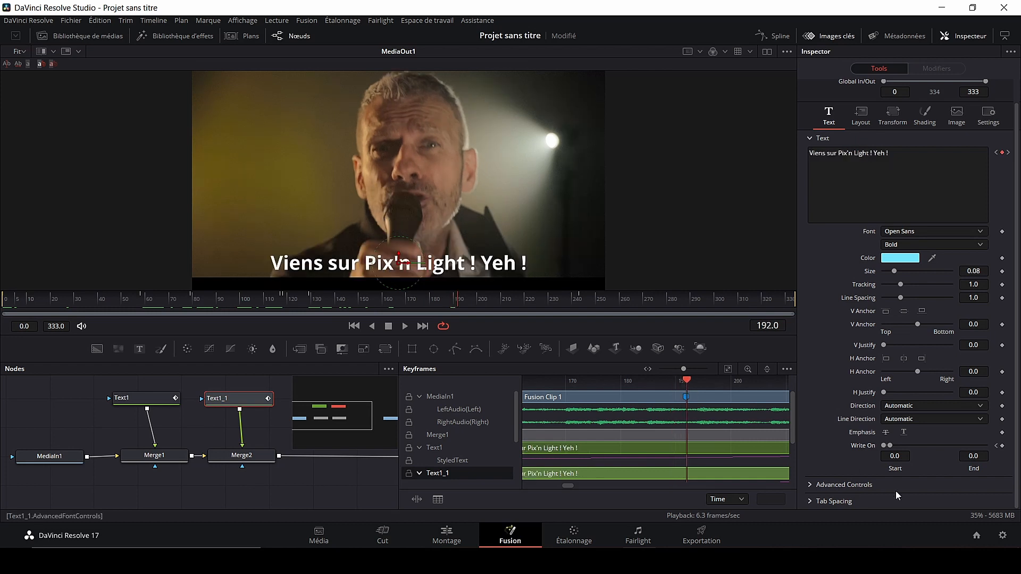
pyautogui.moveTo(890, 445); pyautogui.dragTo(984, 445)
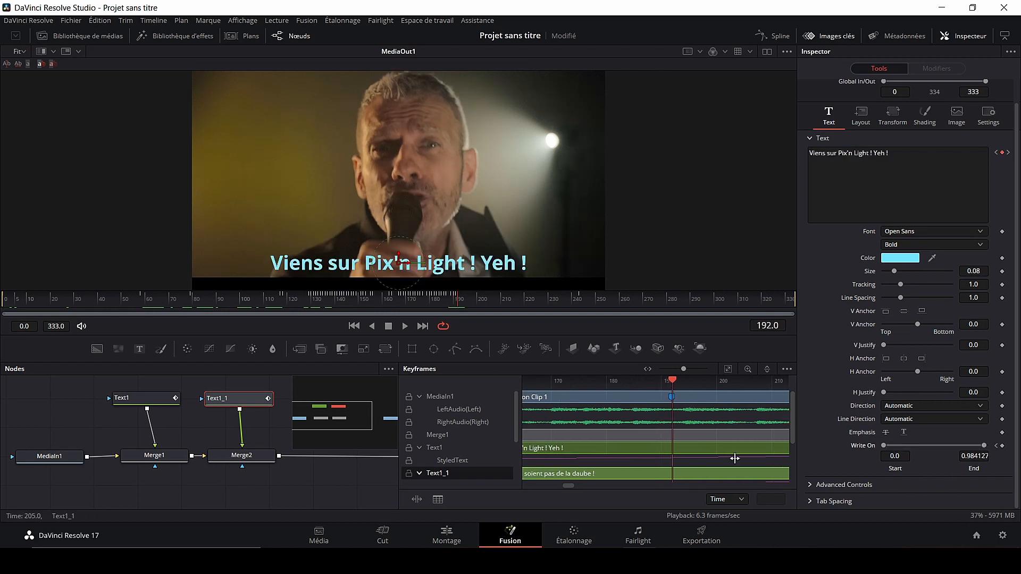
pyautogui.hotkey('ctrl', 's')
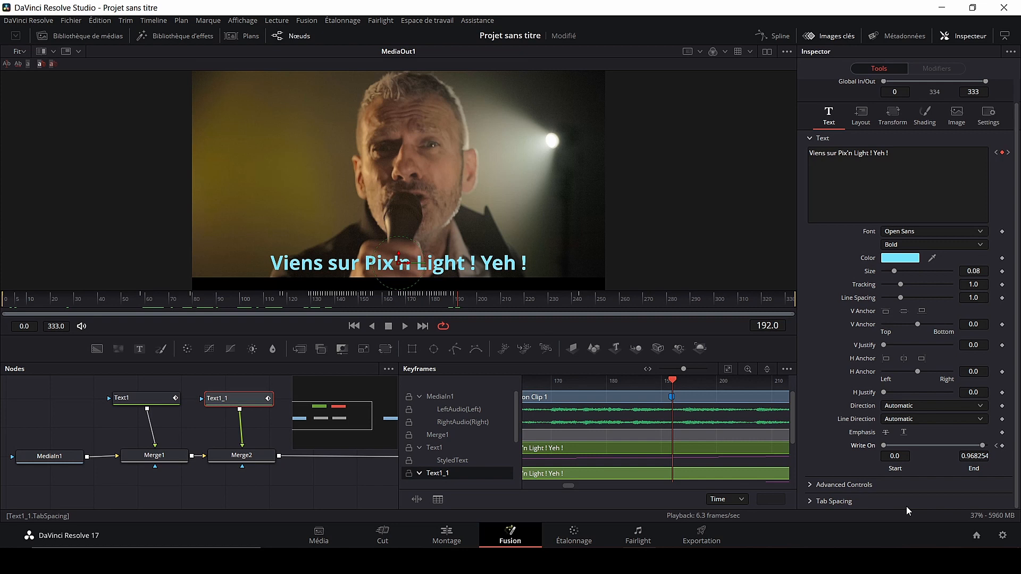
# Add a Write On keyframe on Text1_1 at frame 191 and reset the Write On end to 0.0 at frame 192
pyautogui.press('Left')
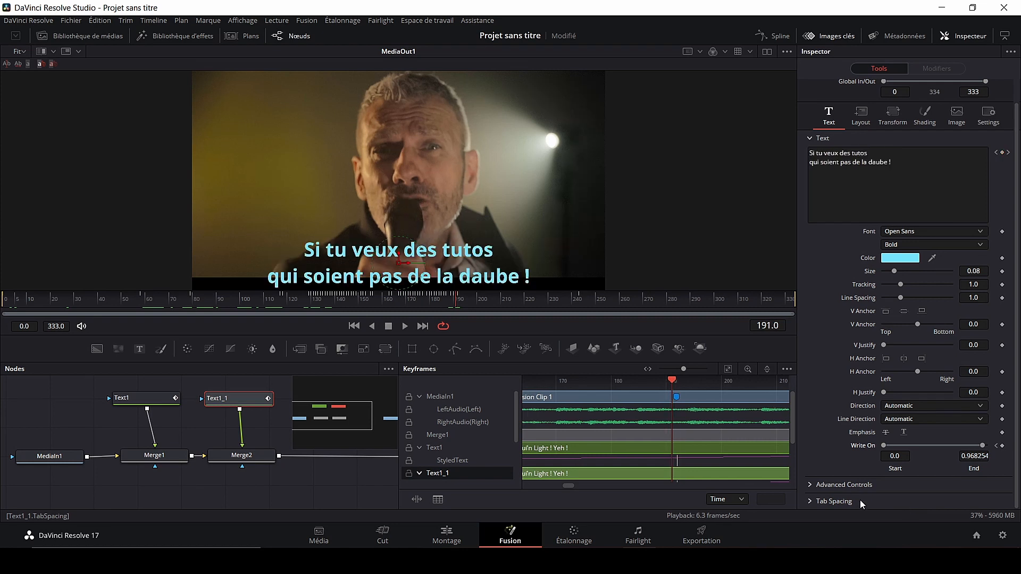
pyautogui.click(1002, 447)
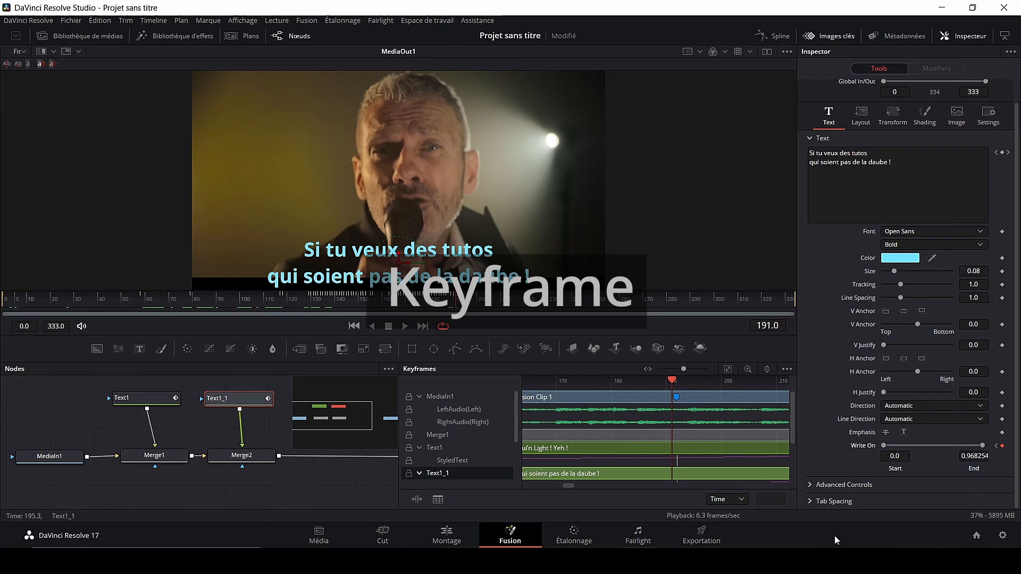
pyautogui.press('Right')
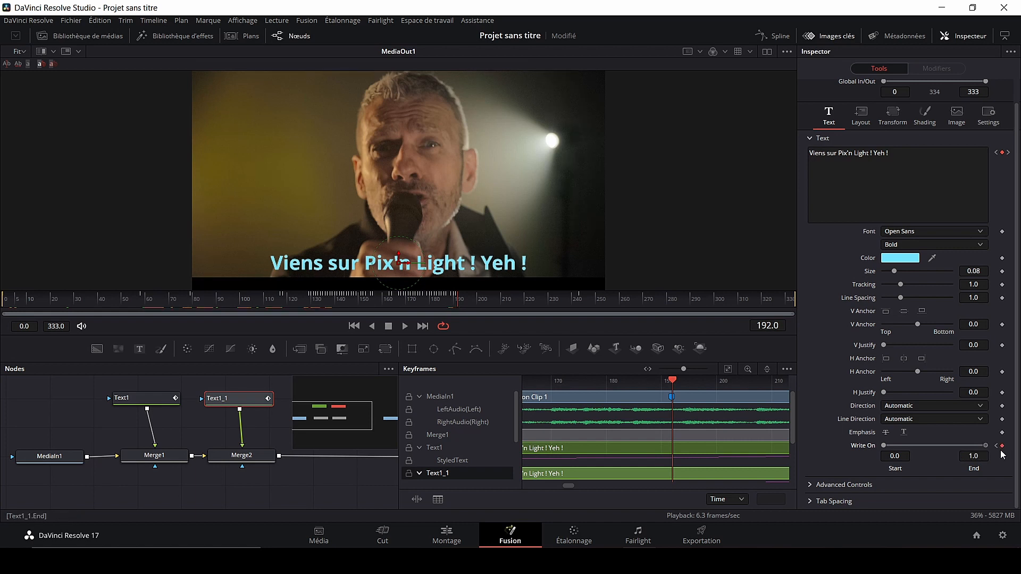
pyautogui.moveTo(985, 446); pyautogui.dragTo(860, 456)
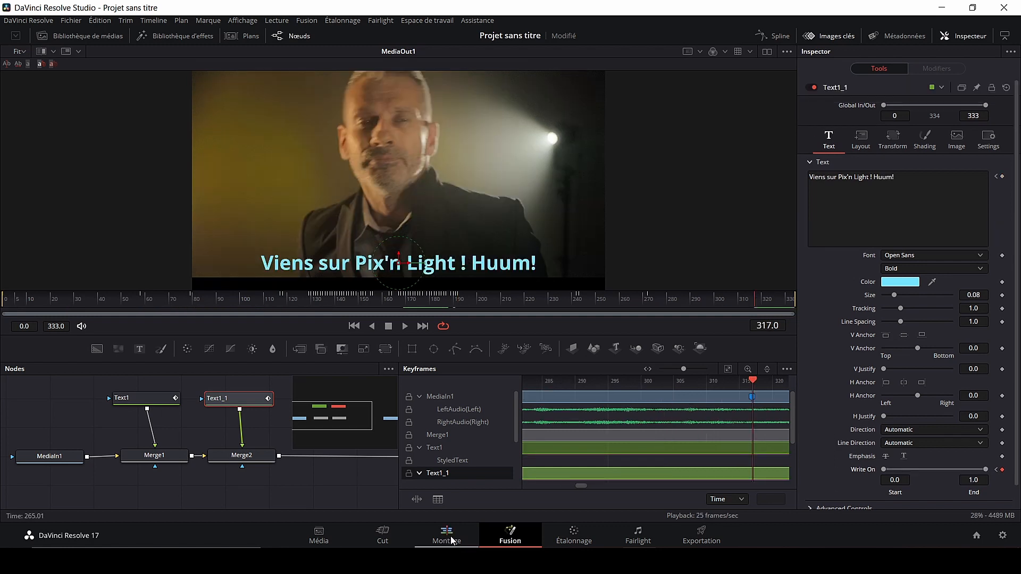
# Switch to the Edit page and play the karaoke lyrics through from the start of the timeline to check their timing
pyautogui.click(449, 537)
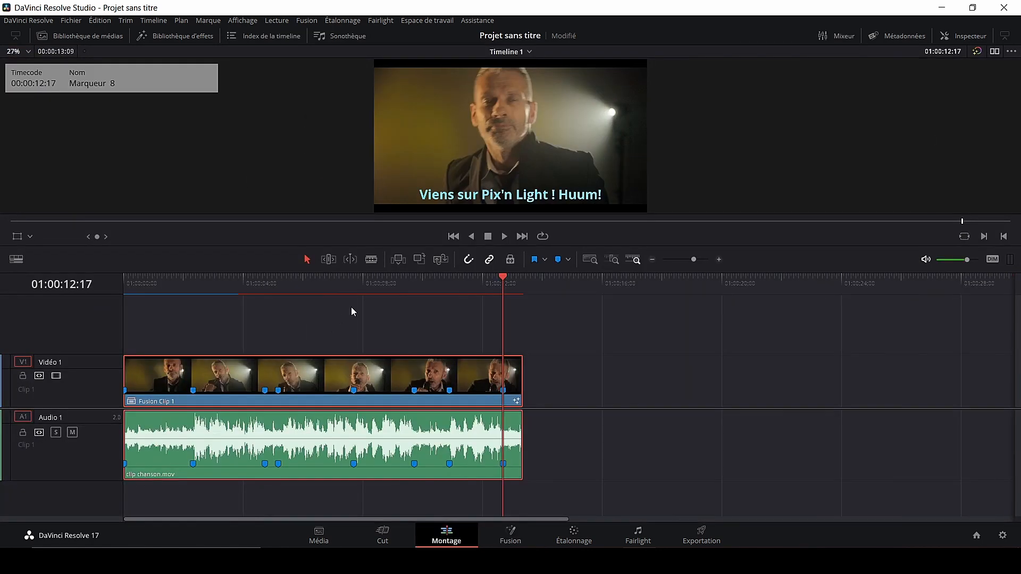
pyautogui.moveTo(507, 280); pyautogui.dragTo(87, 266)
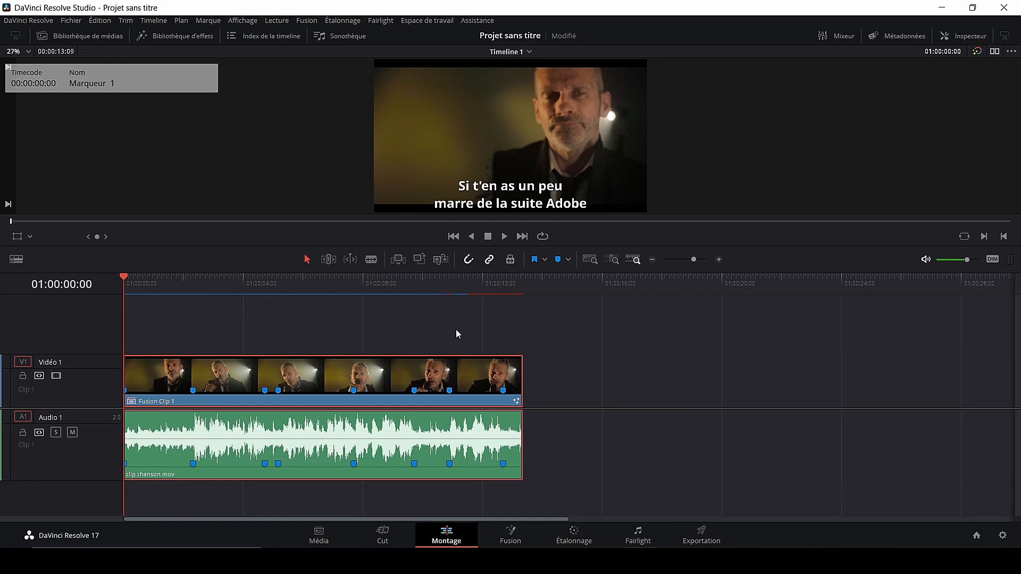
pyautogui.click(505, 238)
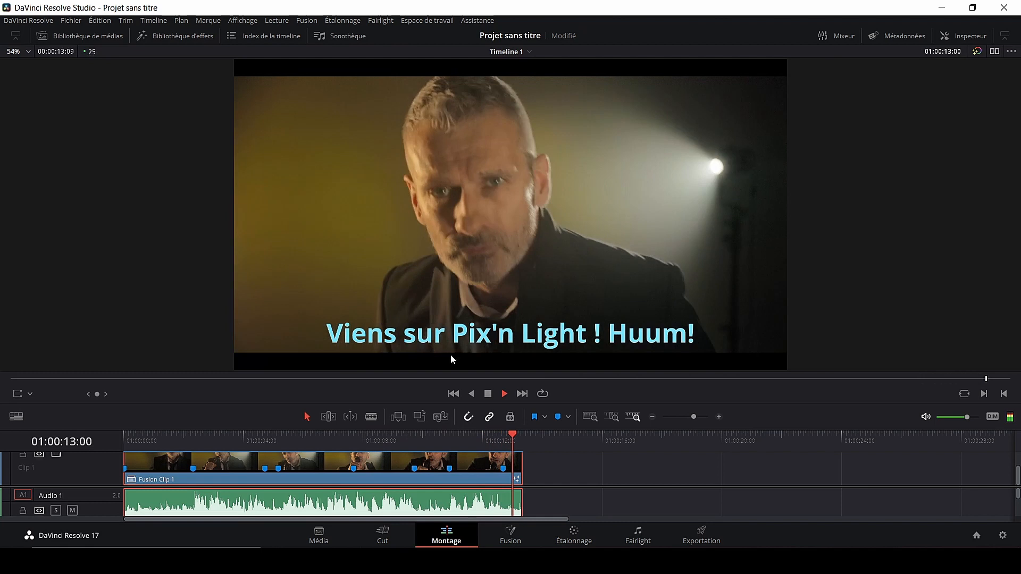
pyautogui.moveTo(572, 377); pyautogui.dragTo(555, 265)
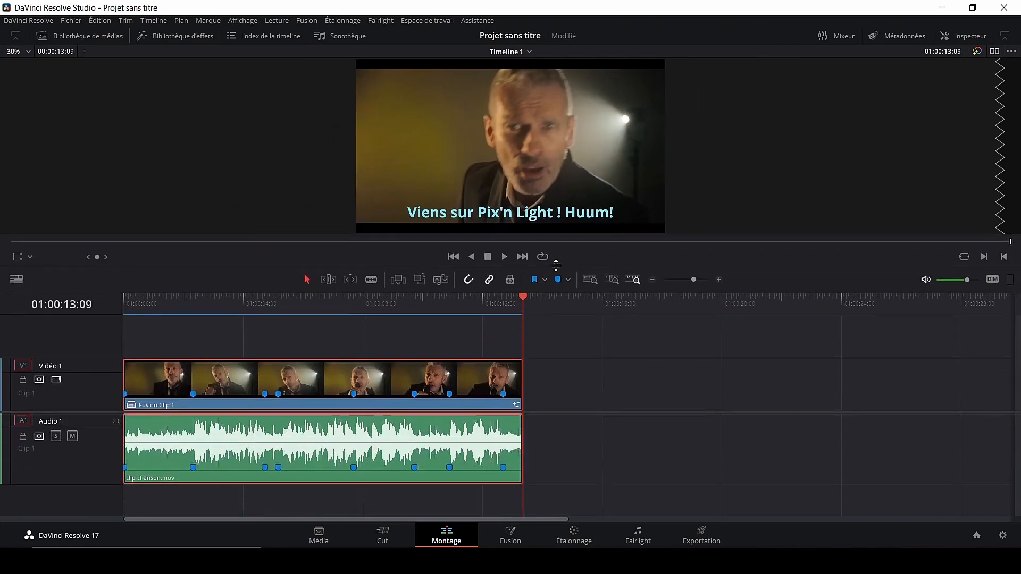
# Return to the Fusion page, reveal Text1_1's Start and End keyframe tracks and select the keyframe at frame 317
pyautogui.click(510, 536)
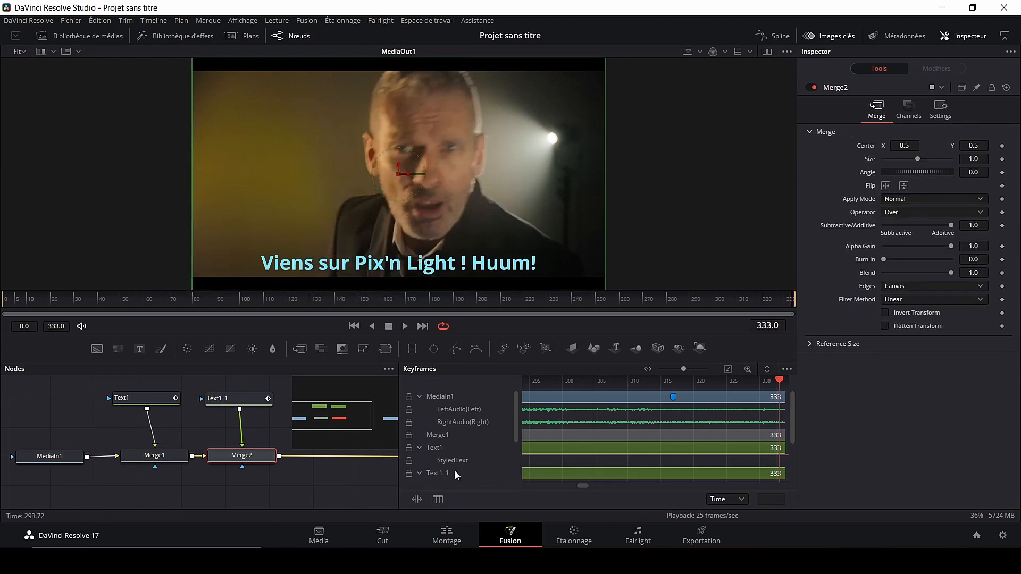
pyautogui.scroll(-2, 487, 431)
pyautogui.scroll(2, 489, 433)
pyautogui.scroll(-4, 500, 423)
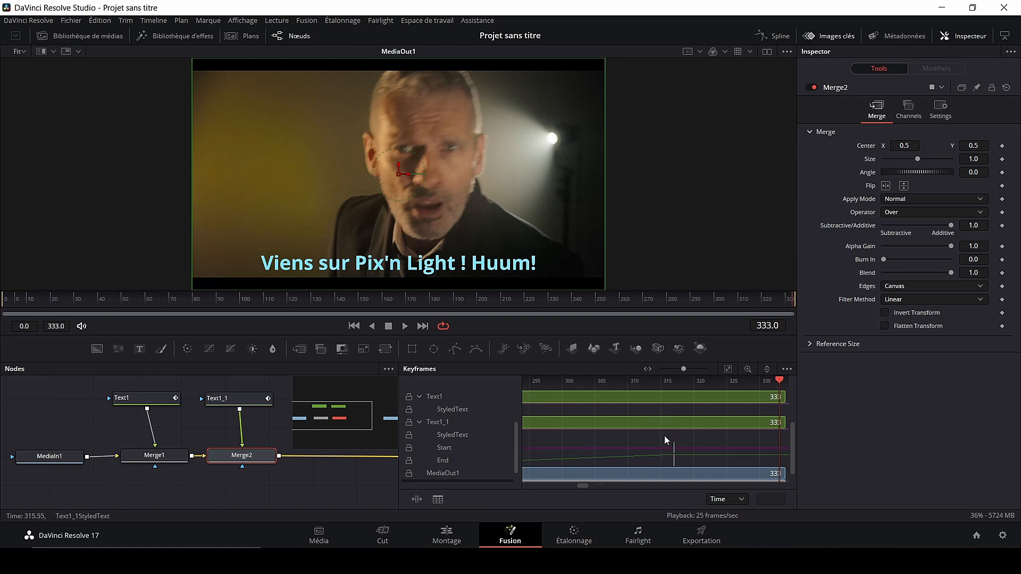
pyautogui.hscroll(1, 665, 436)
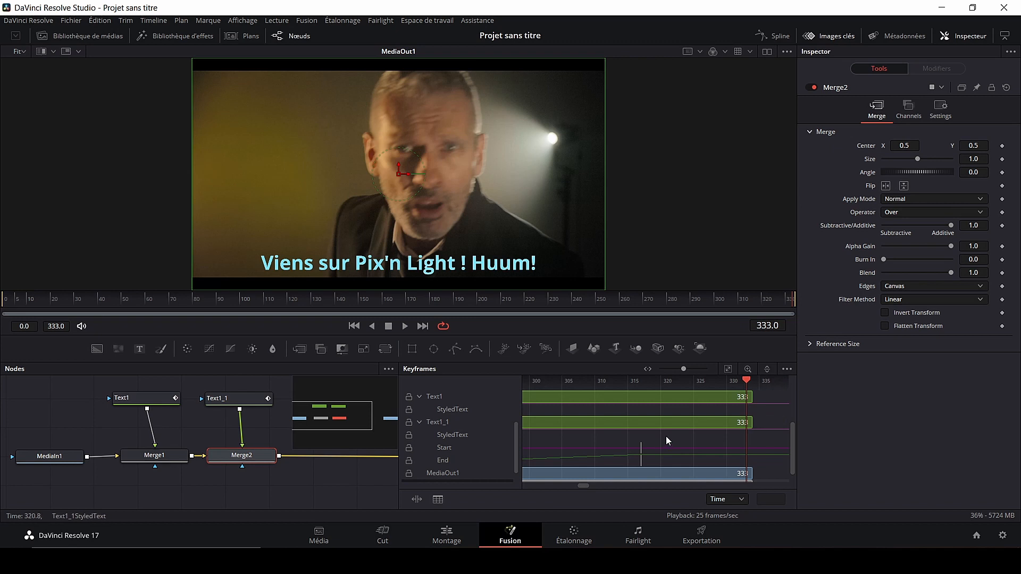
pyautogui.moveTo(628, 469); pyautogui.dragTo(627, 468)
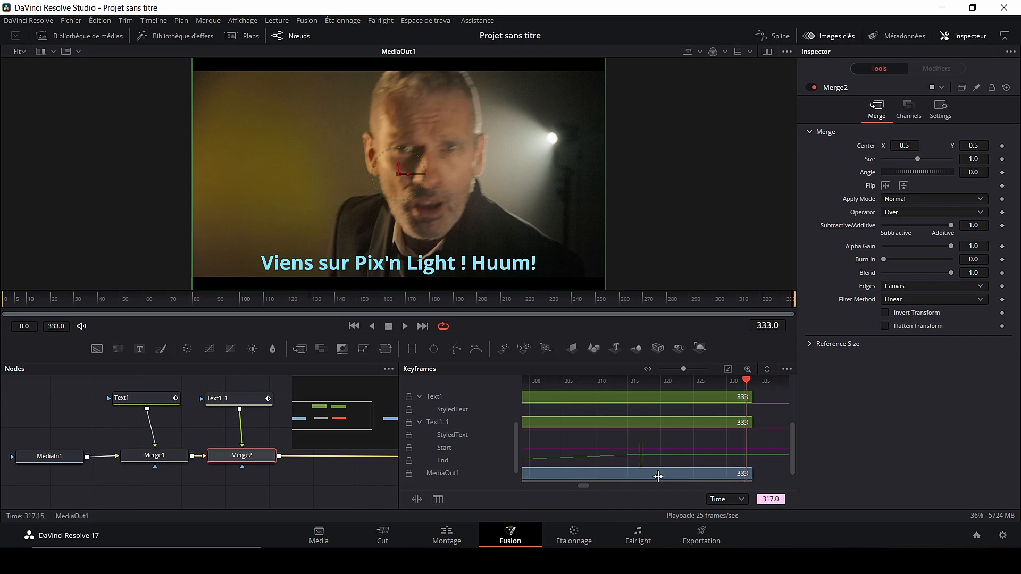